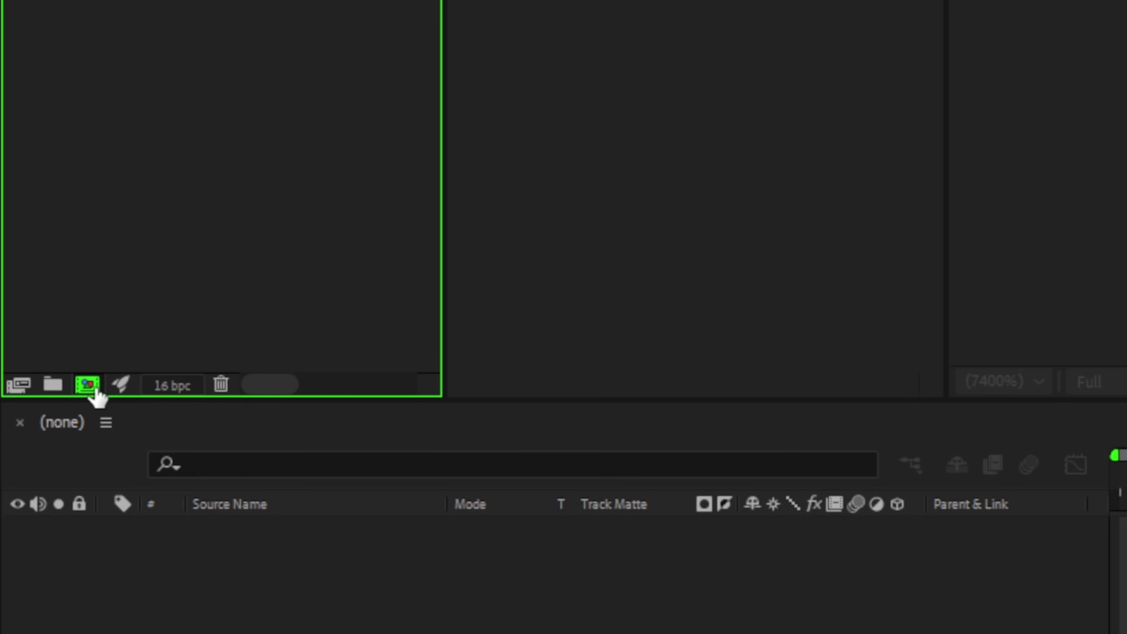
Step: Create a 3840×2160, 25 fps composition named 'Blur Text Reveal'
click(91, 387)
text(Blur Text Reveal)
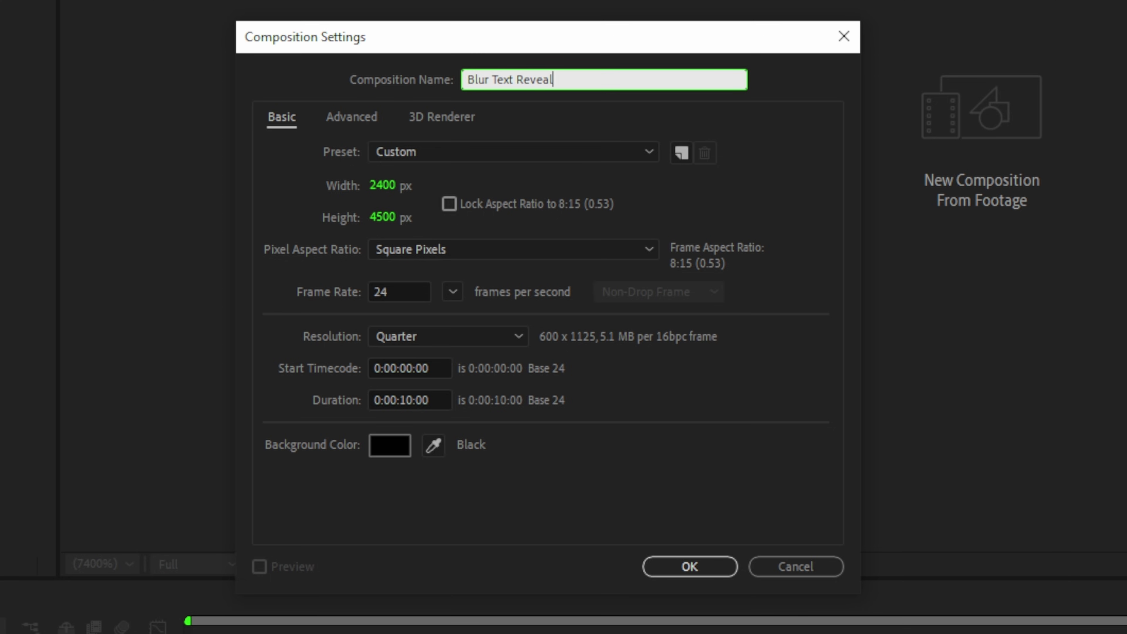
click(392, 182)
text(3840)
key(Tab)
text(21)
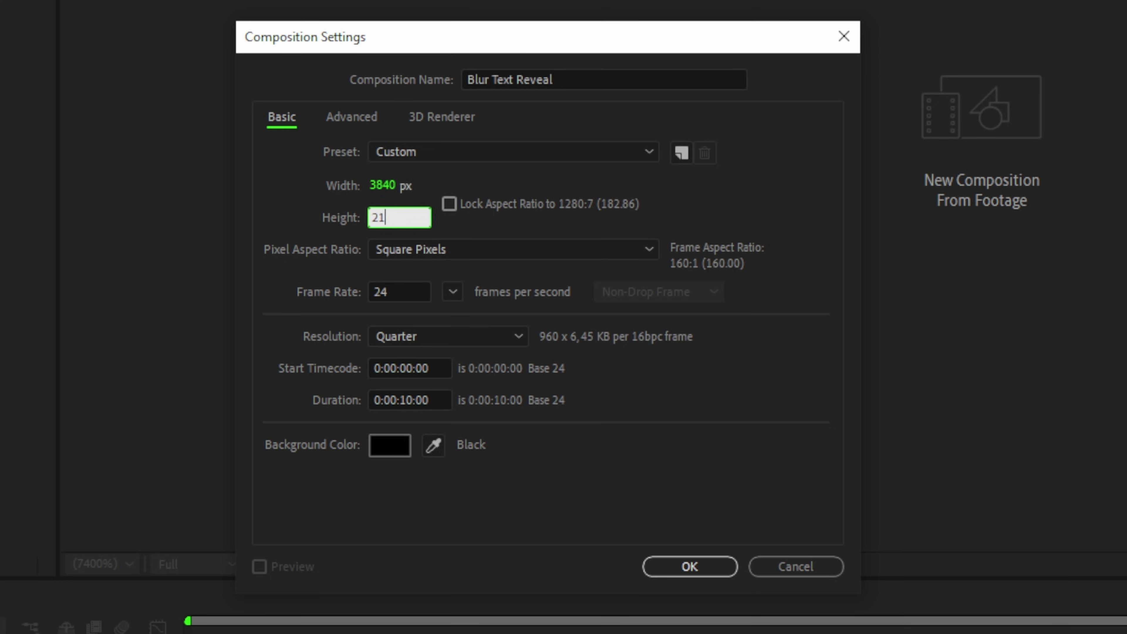
text(60)
key(Tab)
text(25)
click(534, 306)
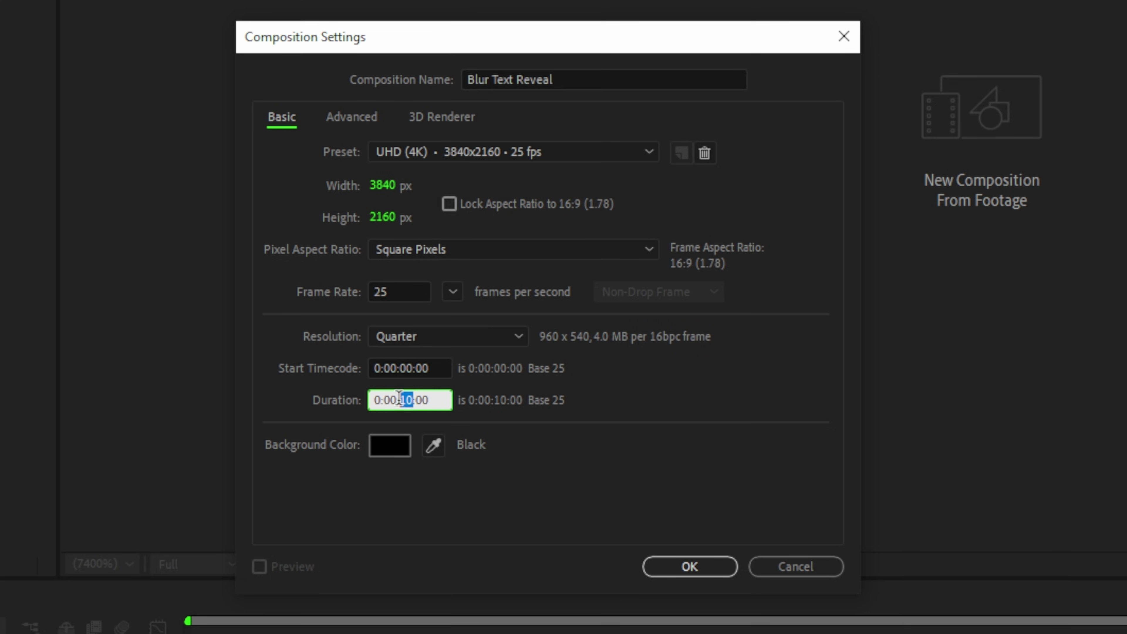
click(690, 569)
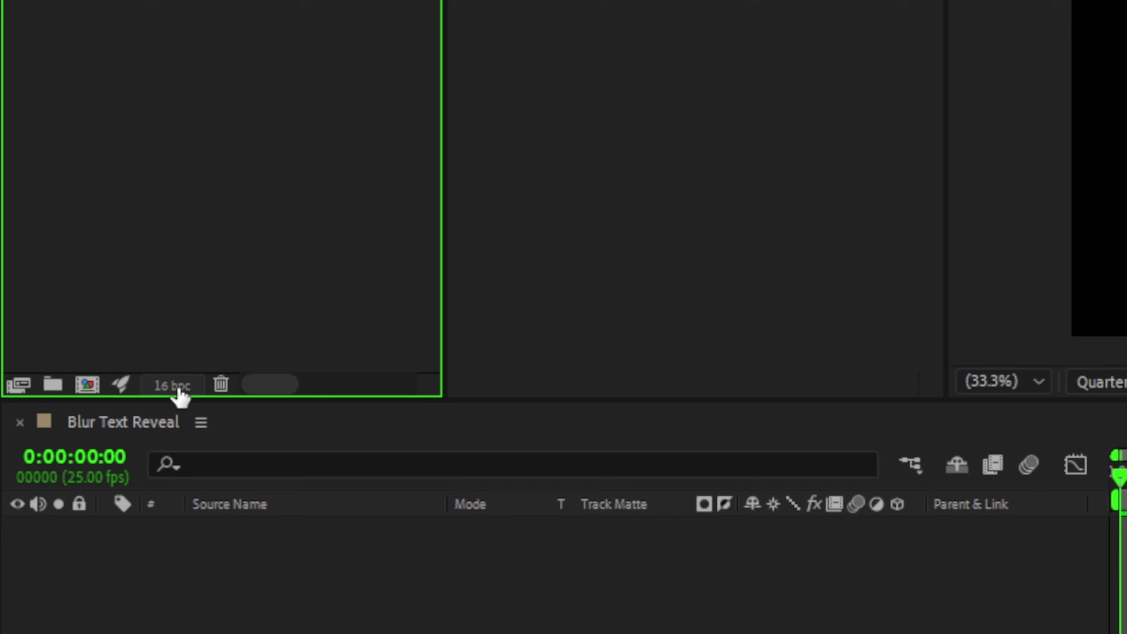
Step: Cycle the project colour depth back to 16 bpc
alt+click(179, 386)
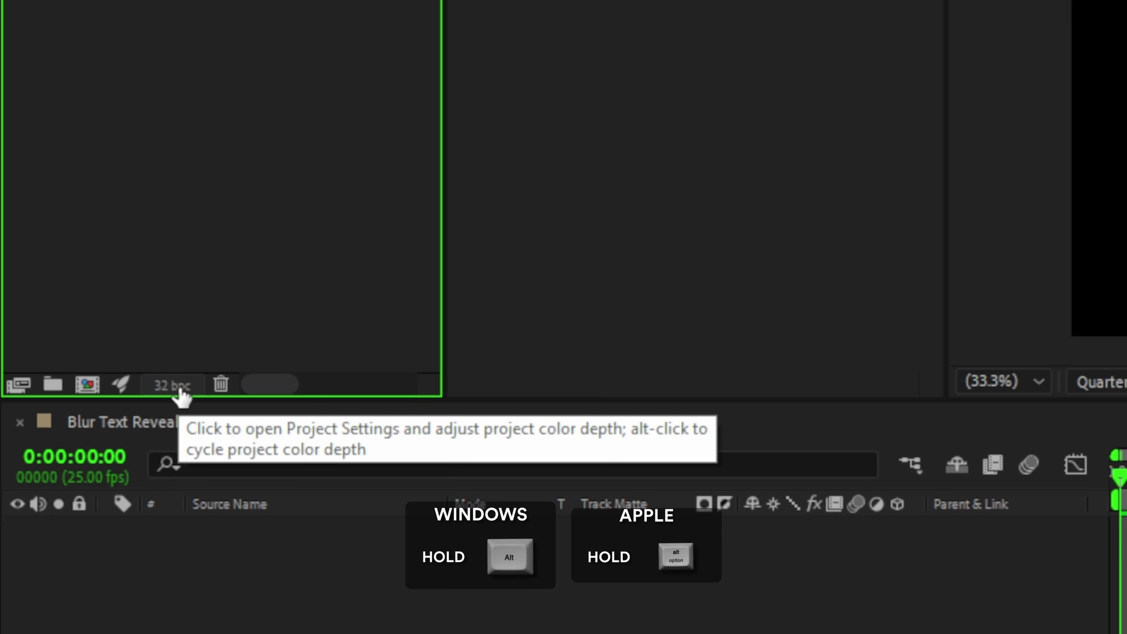
alt+click(179, 386)
alt+click(179, 387)
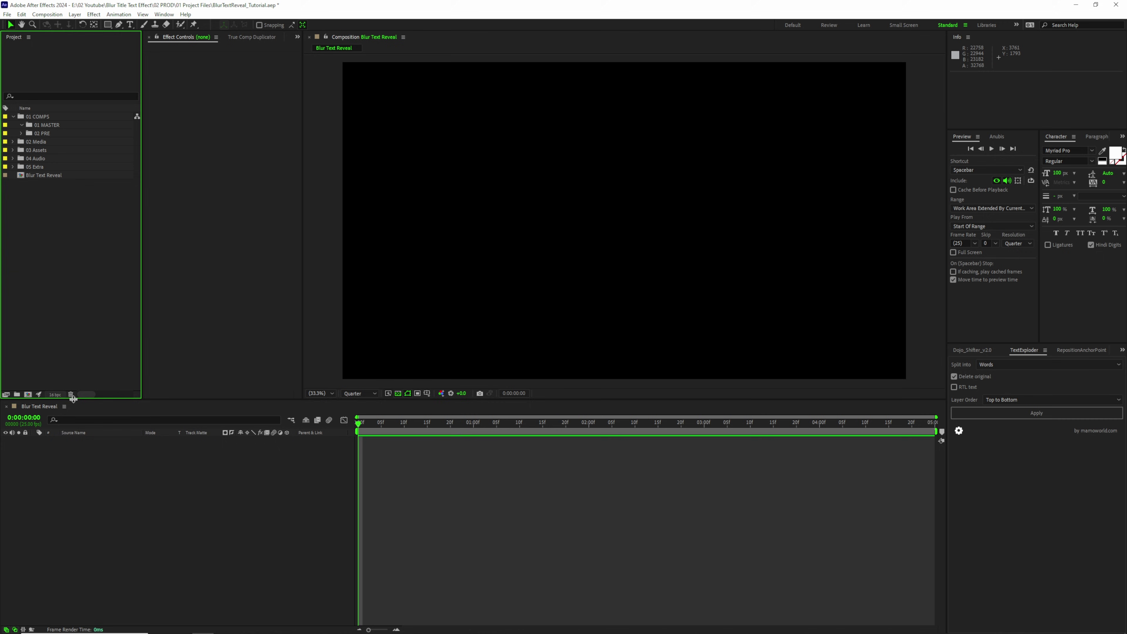
Step: Add a new text layer reading 'Trust The Process'
key(ctrl+t)
right_click(137, 471)
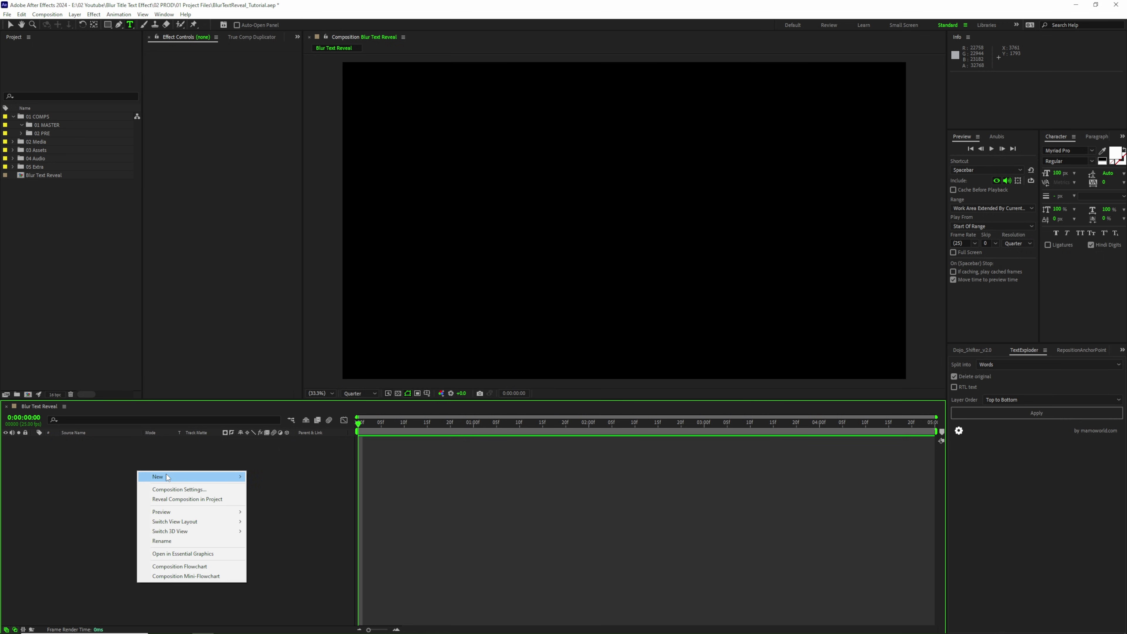
mouse_move(167, 474)
click(278, 488)
text(Trust The Process)
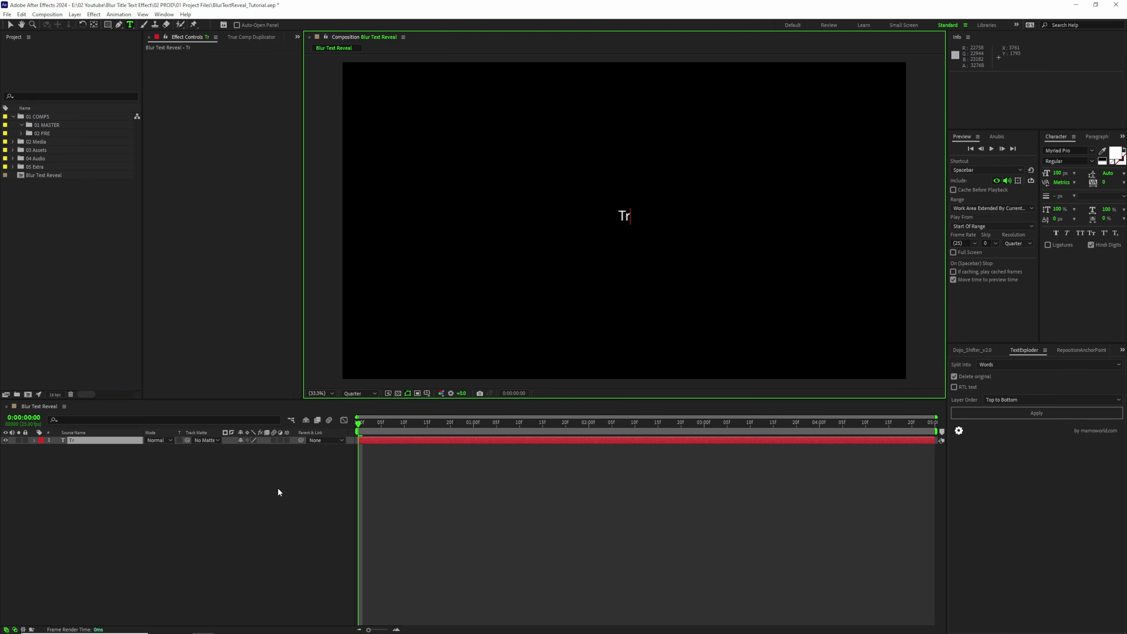
key(ctrl+a)
Step: Set the title font to Zuume Cut, scale it across the frame, and save
click(1059, 150)
text(zuume)
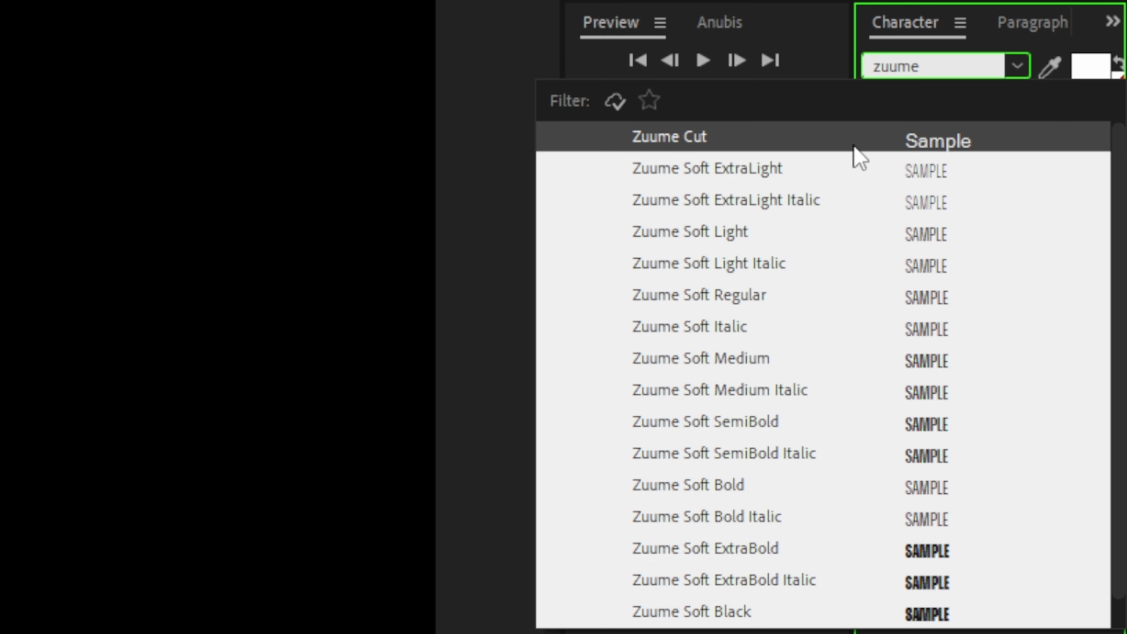
click(853, 145)
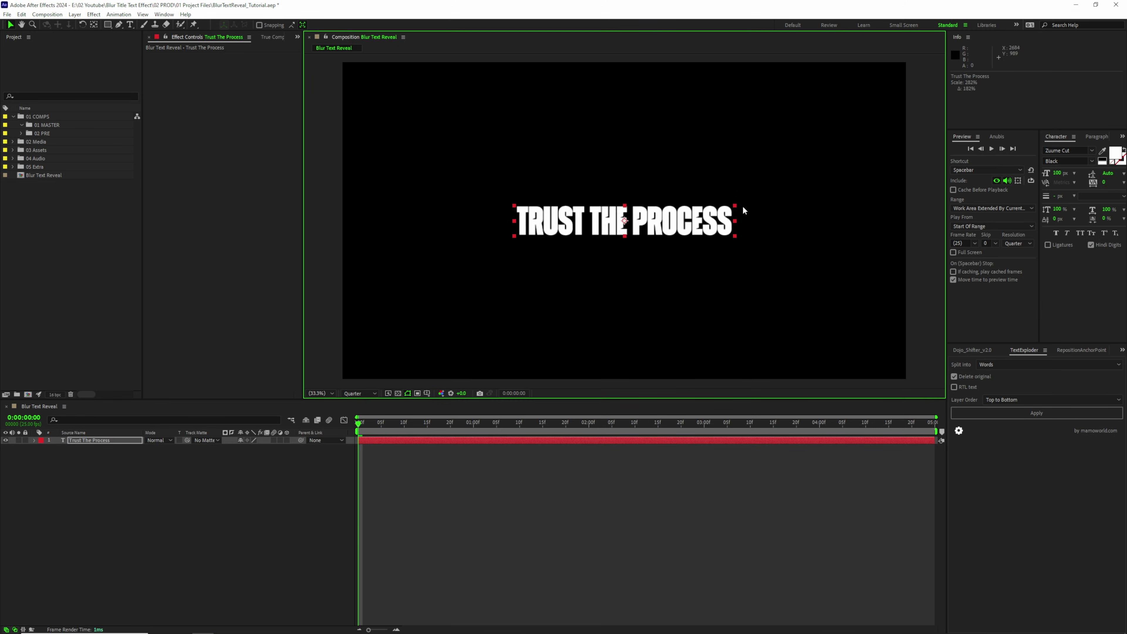
drag(743, 207, 855, 195)
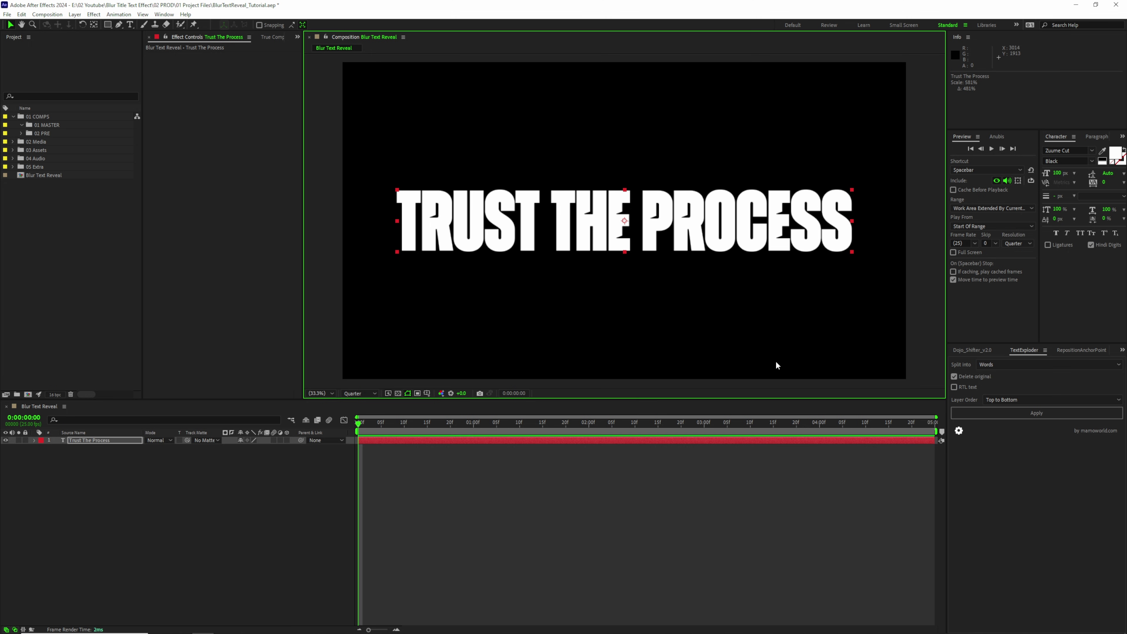
click(261, 496)
key(ctrl+s)
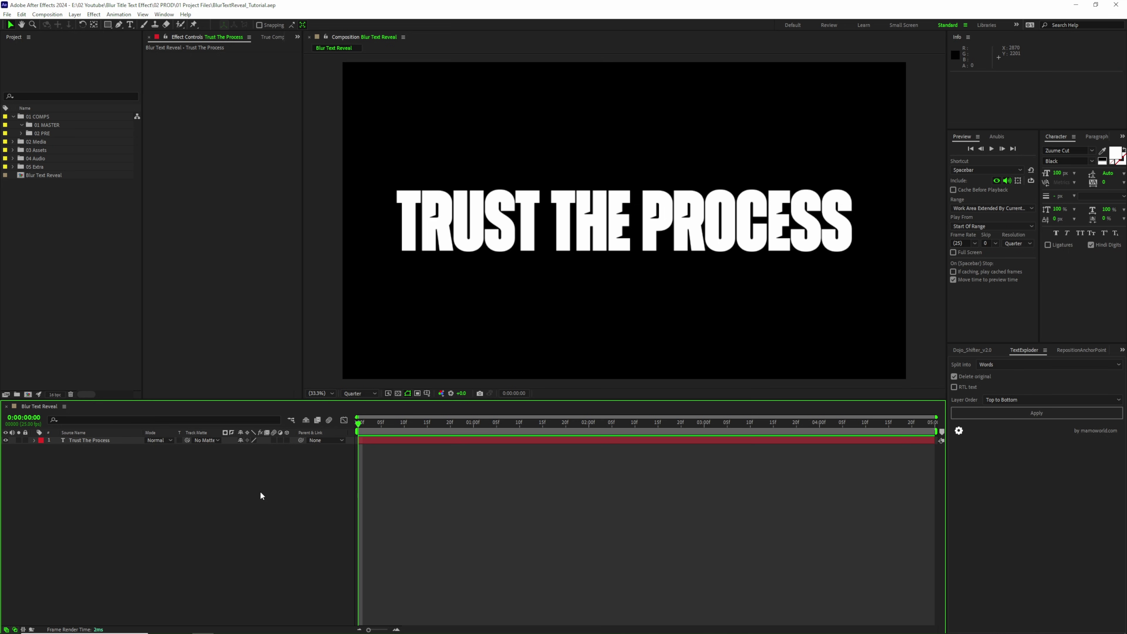
Step: Add a new shape layer containing an ellipse that fills the composition
right_click(208, 474)
mouse_move(247, 479)
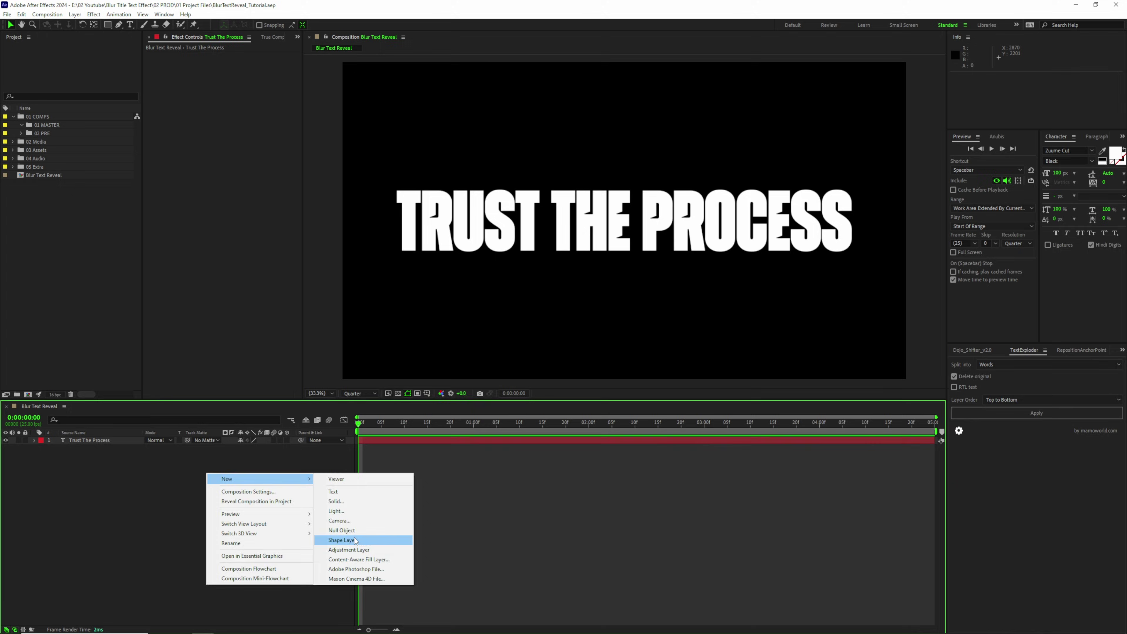
click(342, 540)
click(107, 25)
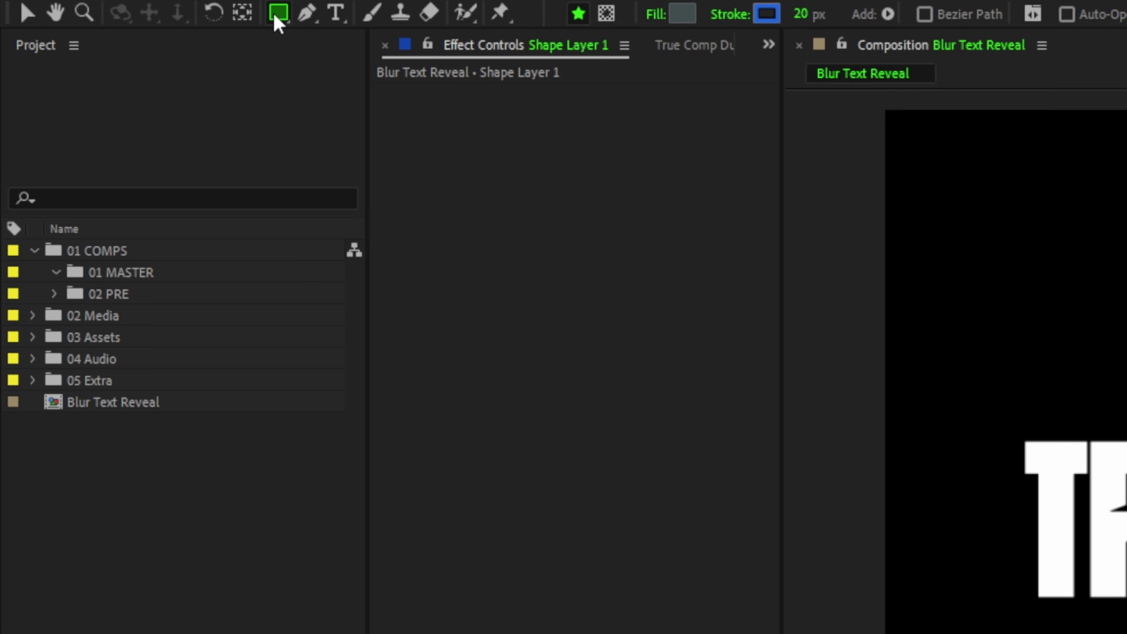
click(275, 17)
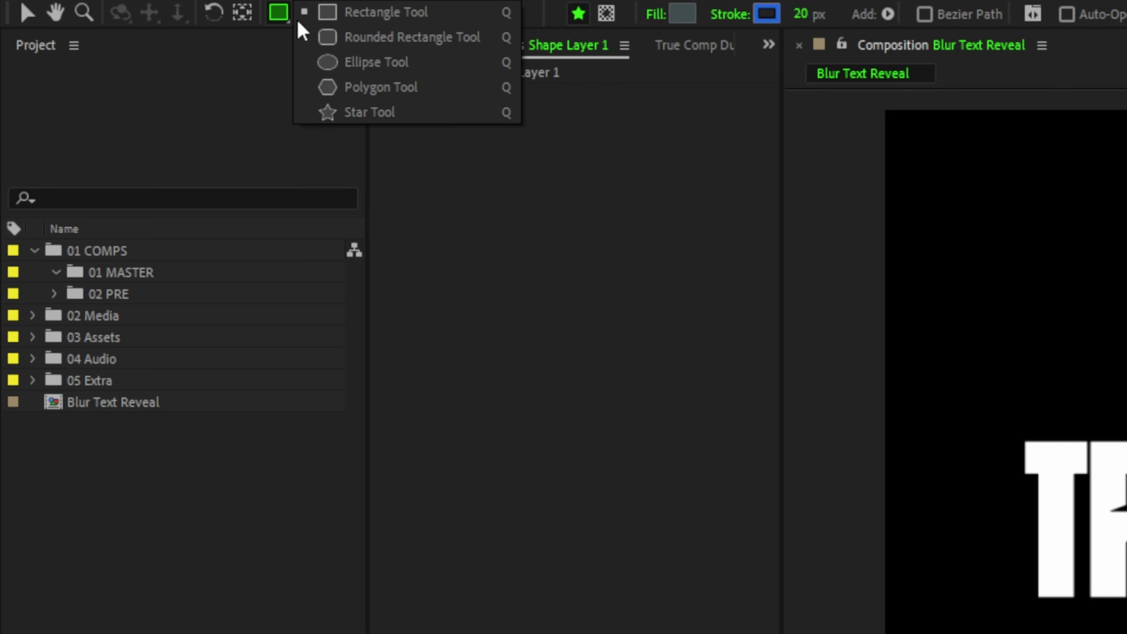
click(399, 62)
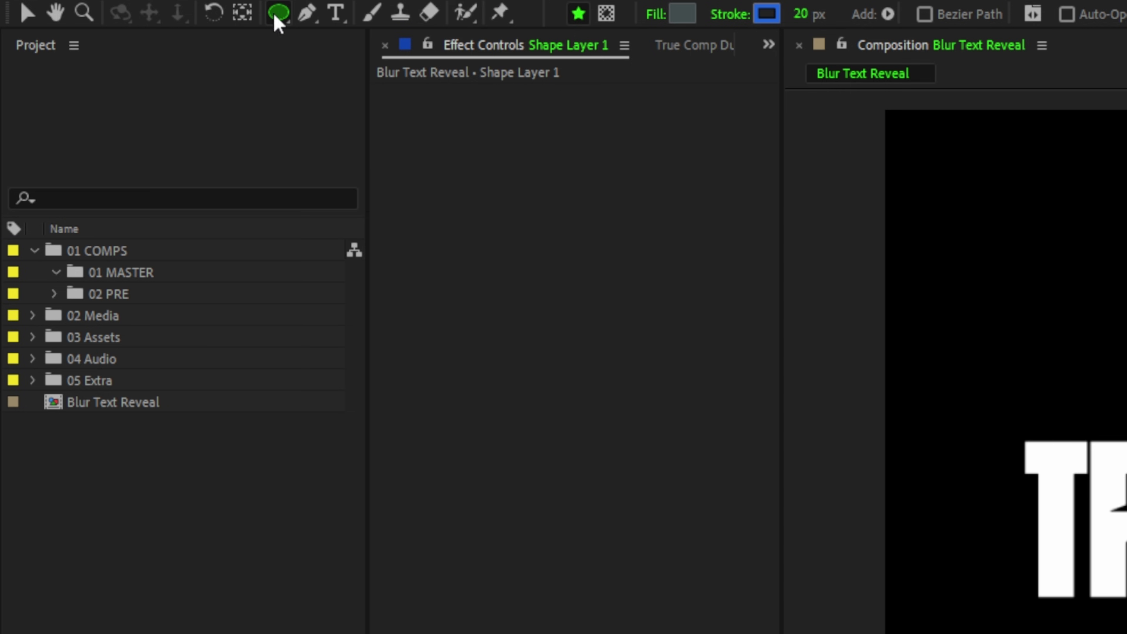
double_click(278, 15)
Step: Give the ellipse a black fill and no stroke
click(680, 13)
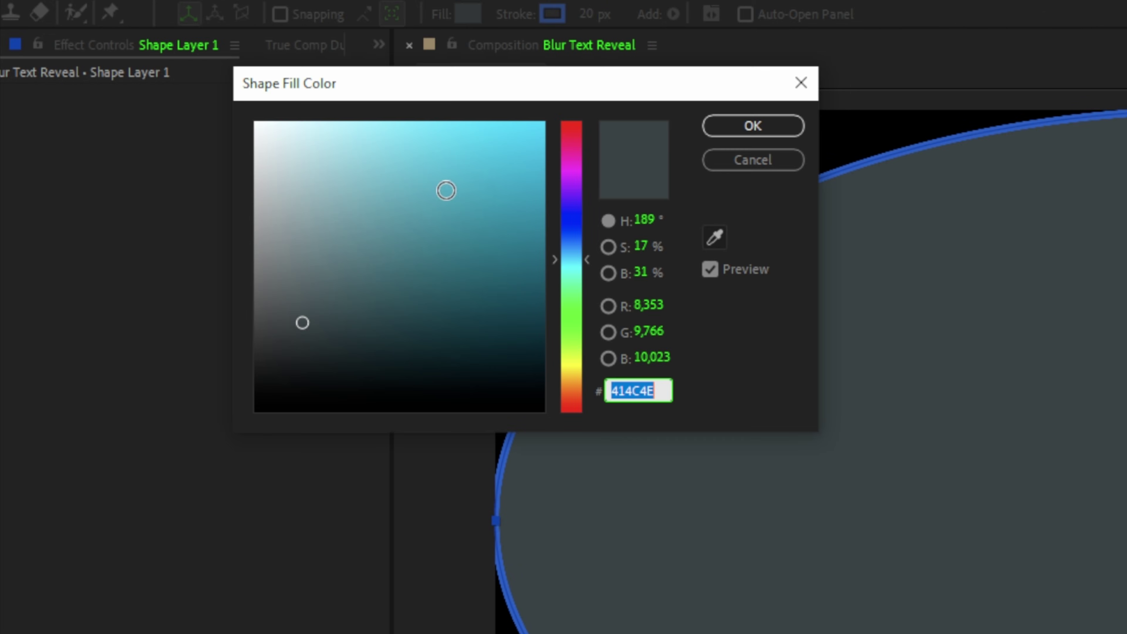
drag(335, 302, 256, 410)
click(753, 125)
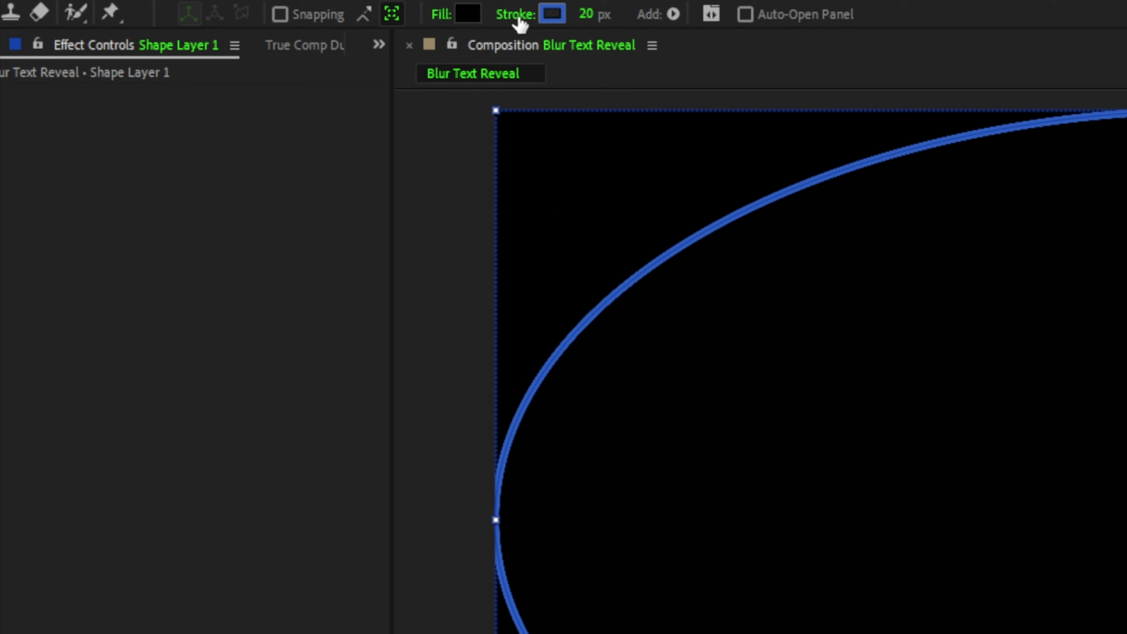
click(517, 15)
click(385, 134)
click(462, 266)
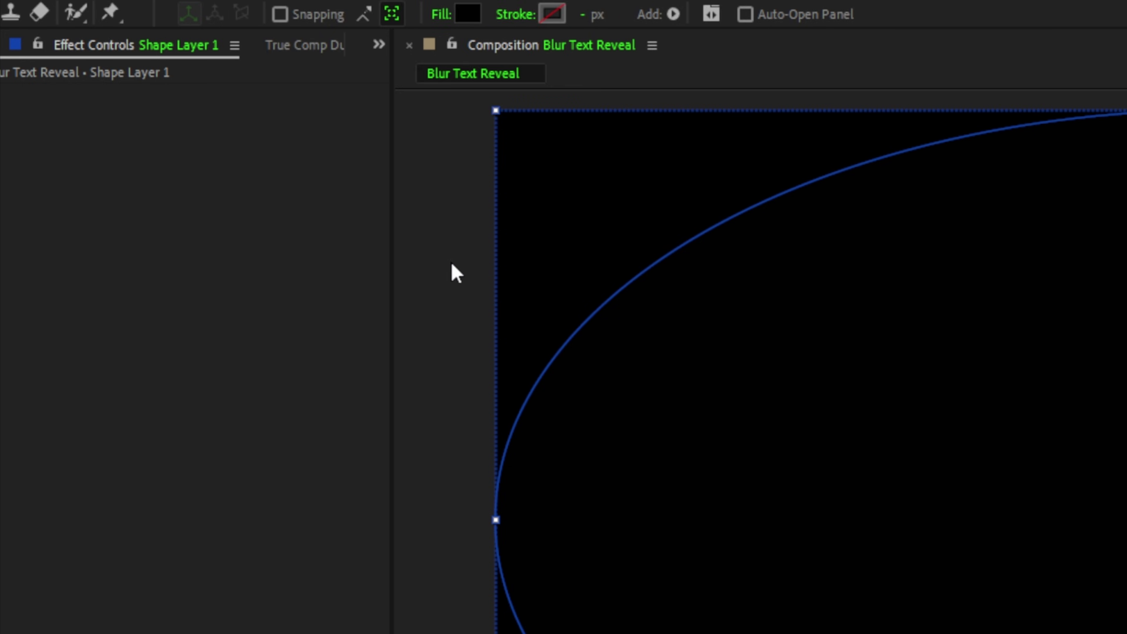
Step: Rename the shape layer to 'Blur Map'
click(342, 236)
key(Return)
text(Blur Map)
key(Return)
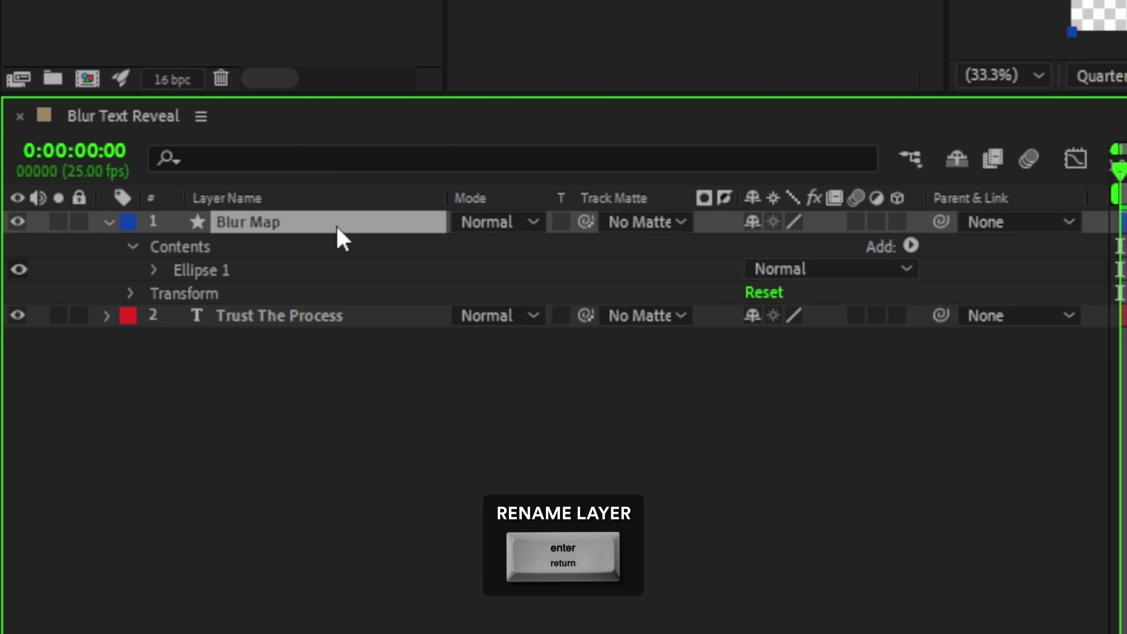
Step: Set the ellipse path size to 1669 for a centred circle
click(153, 270)
click(177, 294)
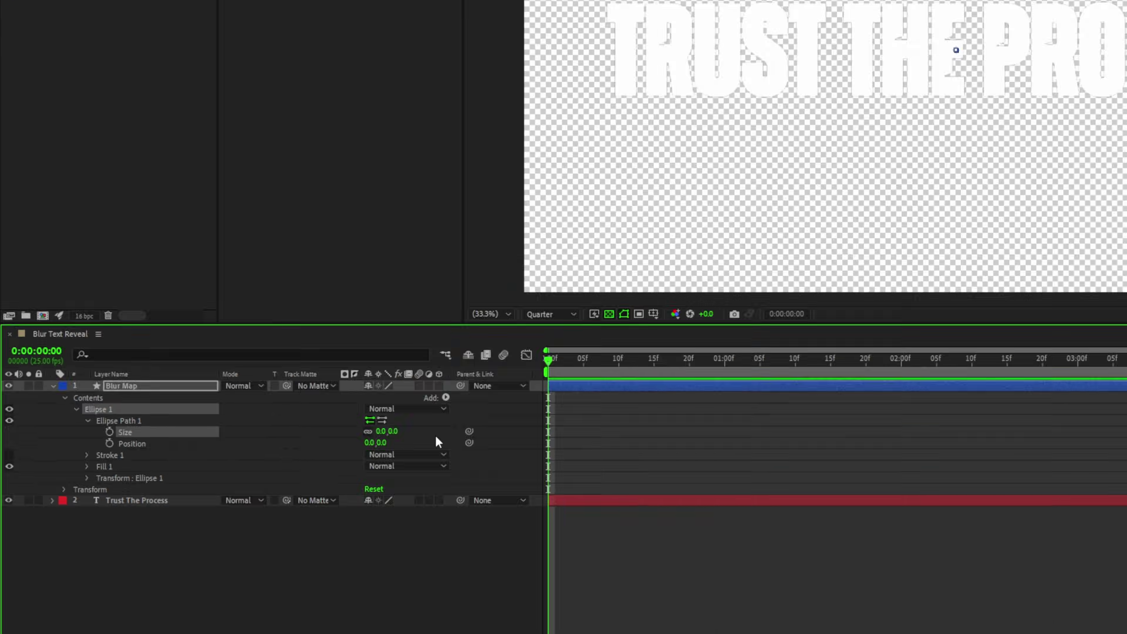
text(1485)
key(Return)
drag(252, 470, 434, 498)
click(421, 498)
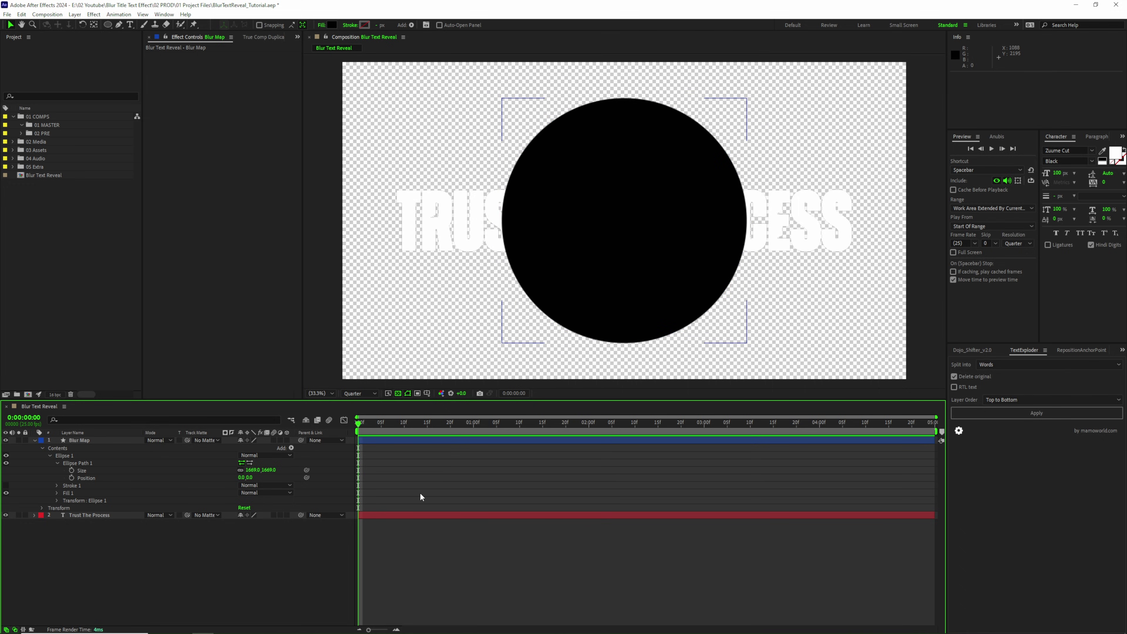
Step: Blur the Blur Map circle to radius 122, add white Solid Composite, and move it below the title
click(35, 440)
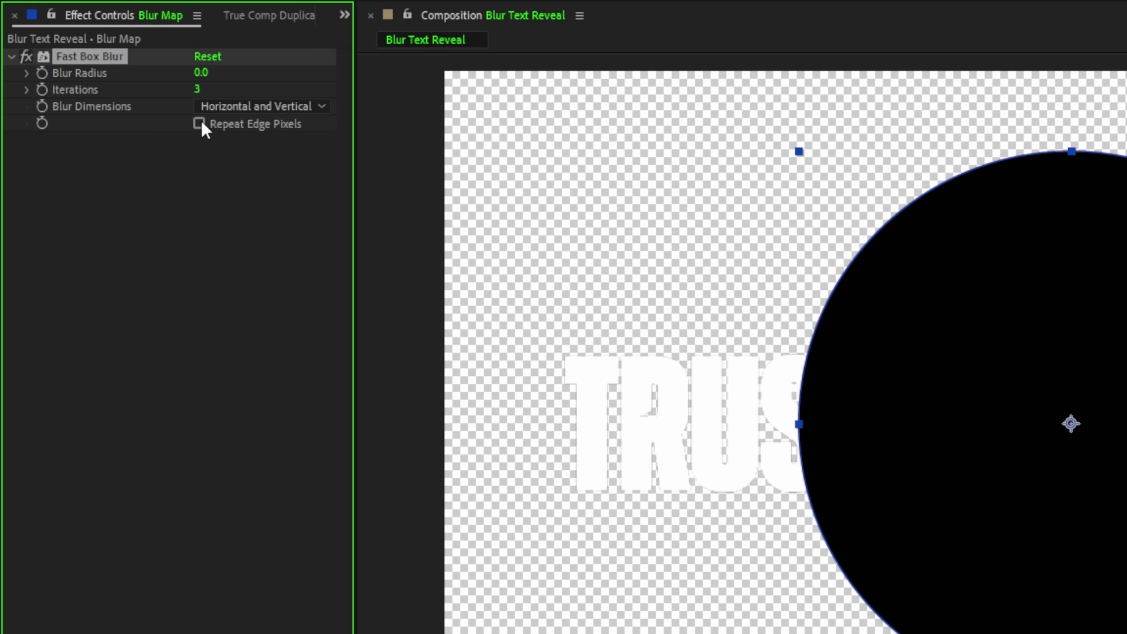
drag(266, 76, 331, 87)
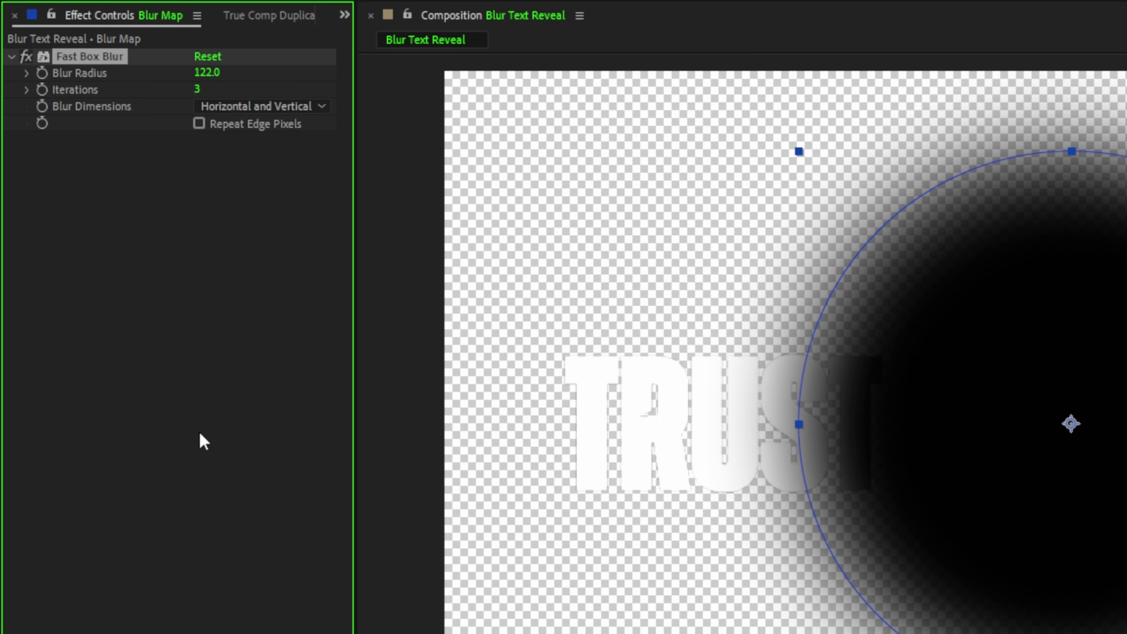
key(ctrl+space)
text(solid)
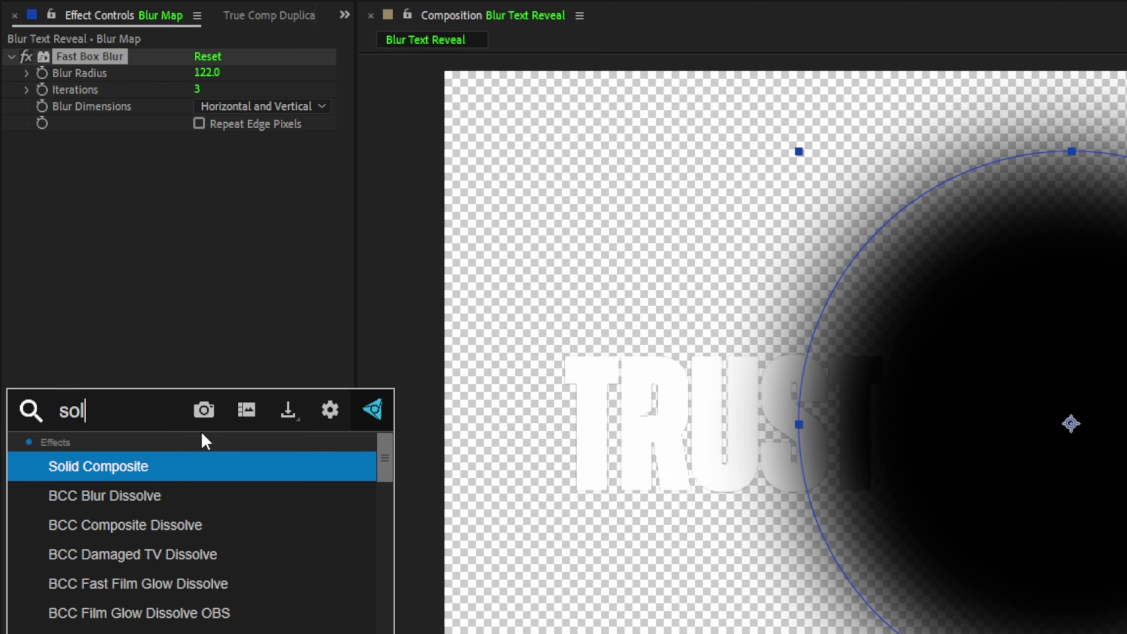
click(141, 467)
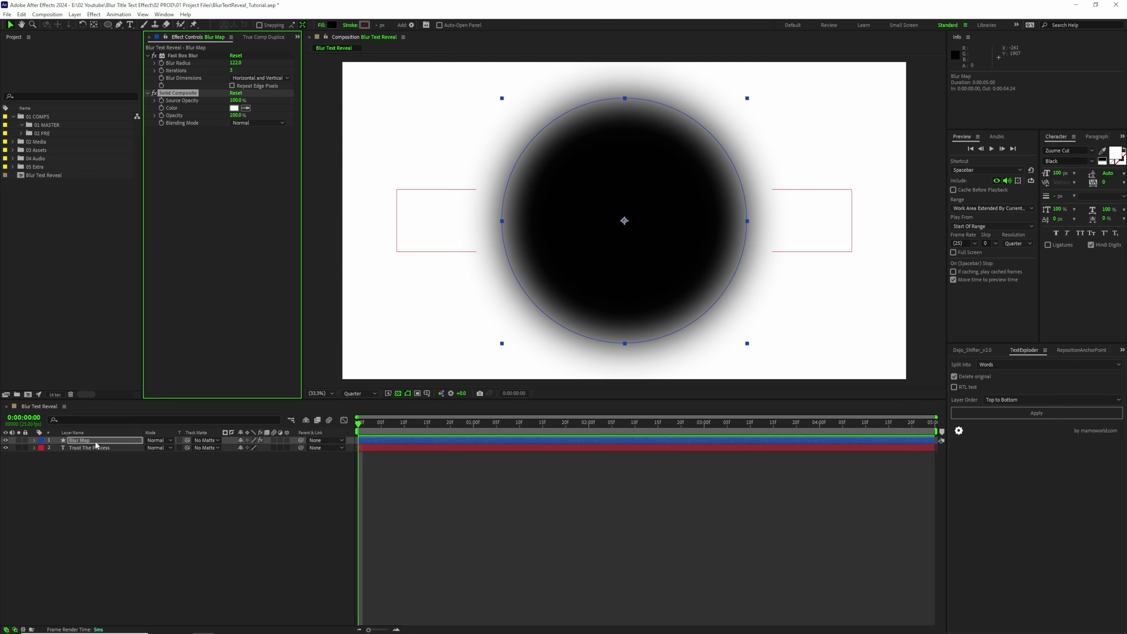
drag(77, 440, 88, 462)
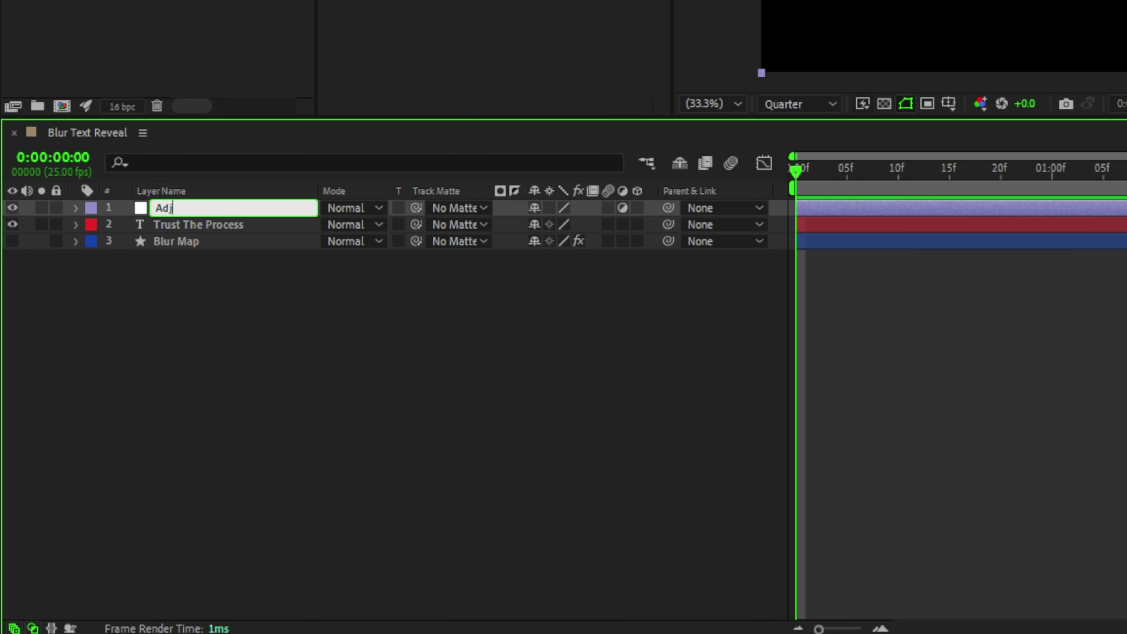
key(Return)
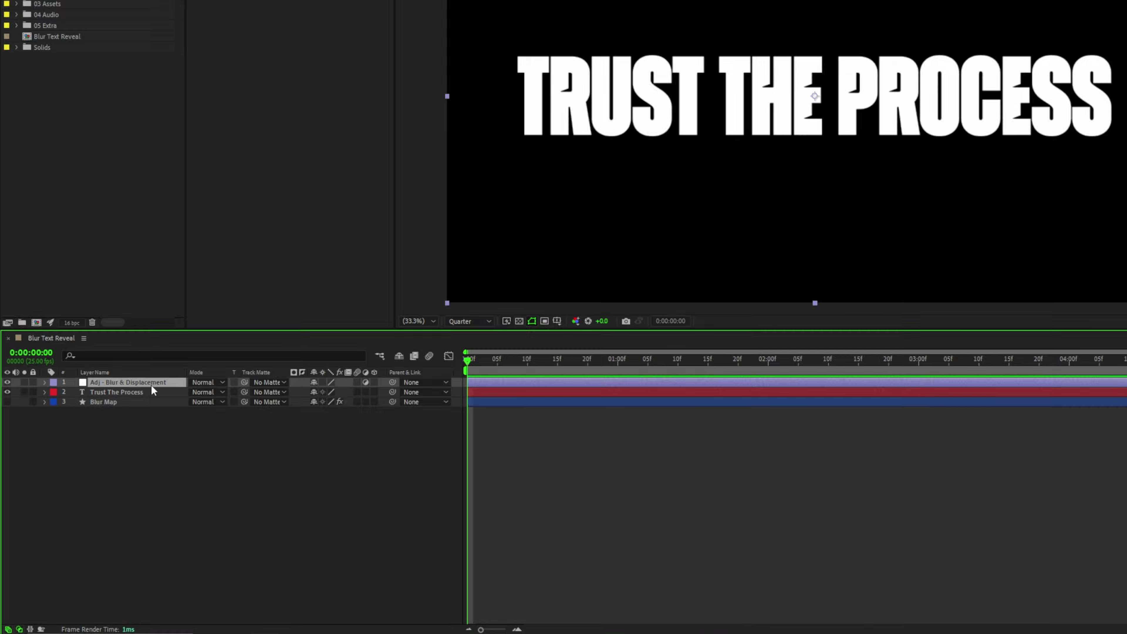
Step: Apply Camera Lens Blur to the adjustment layer with an Octagon iris shape
key(ctrl+space)
text(camera)
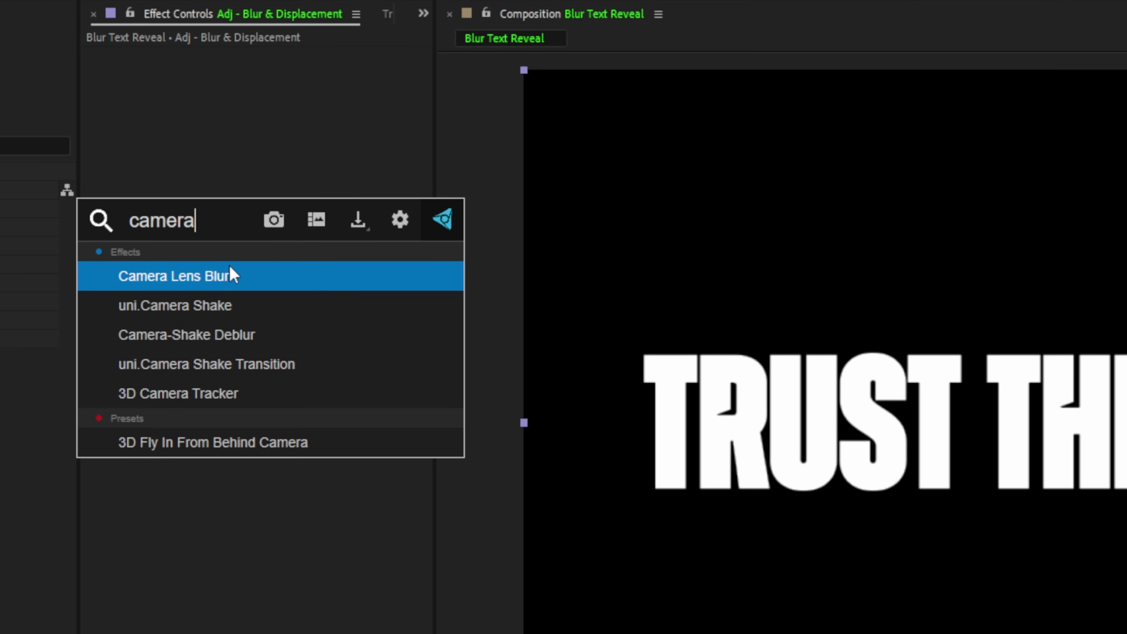
click(229, 272)
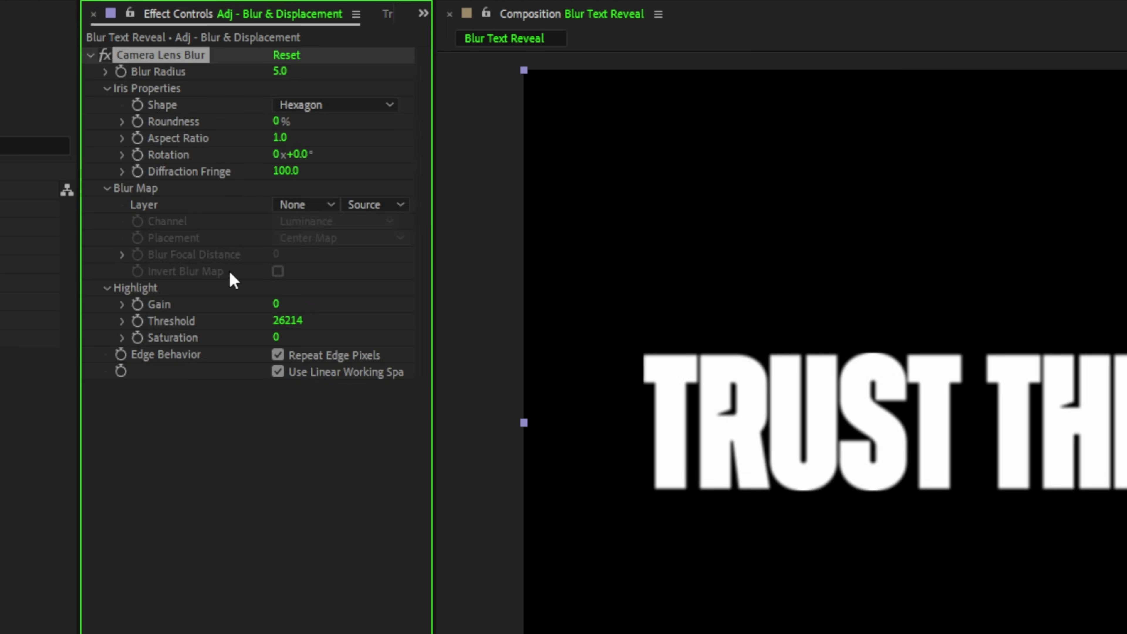
click(317, 106)
click(354, 237)
Step: Use the Blur Map layer's Effects & Masks as the blur map and raise the radius to 80
click(315, 212)
click(347, 305)
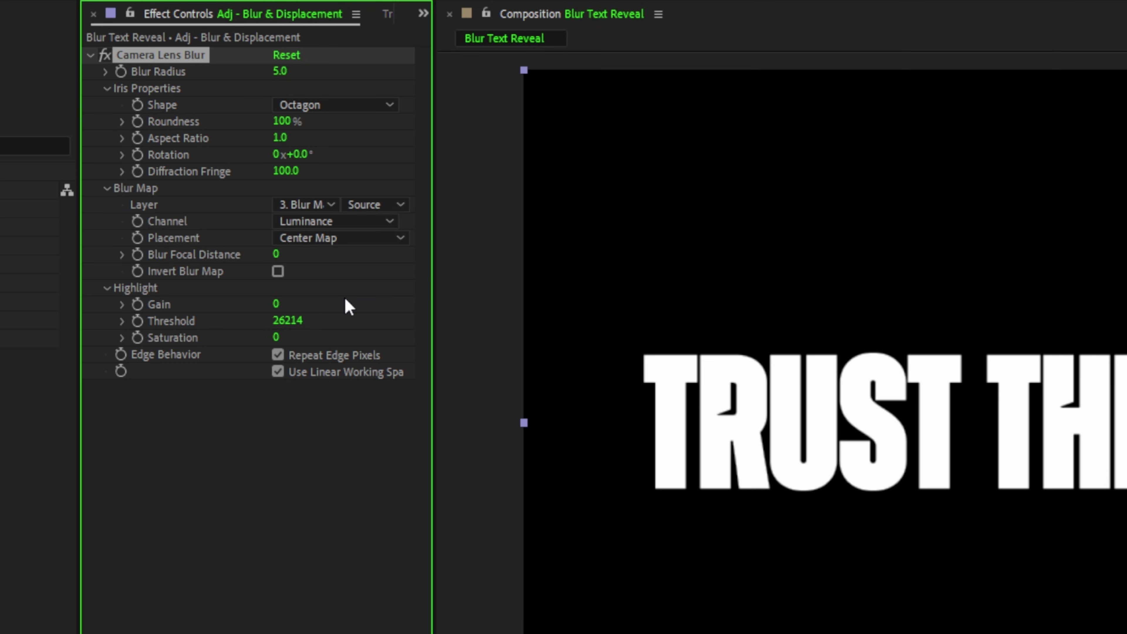
click(376, 211)
click(405, 273)
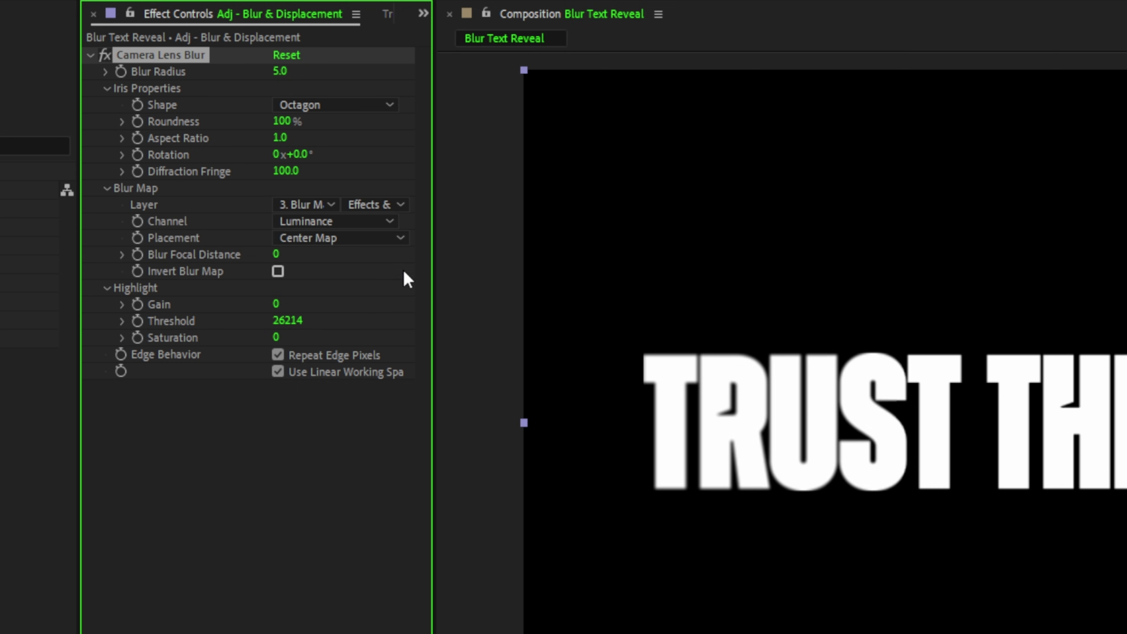
drag(280, 71, 372, 81)
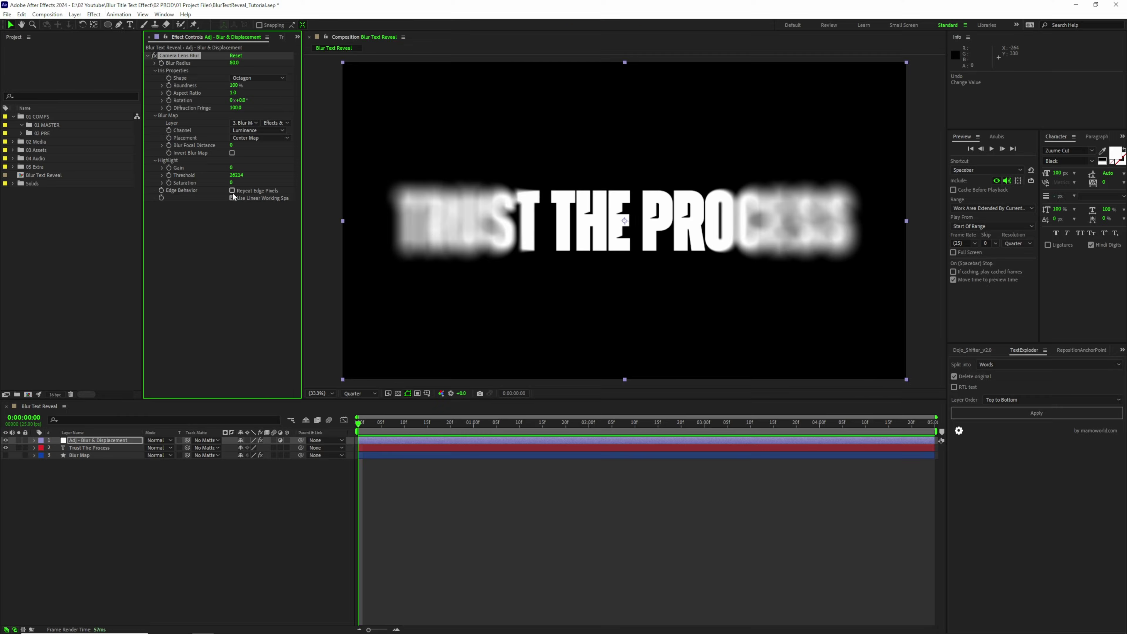
right_click(127, 496)
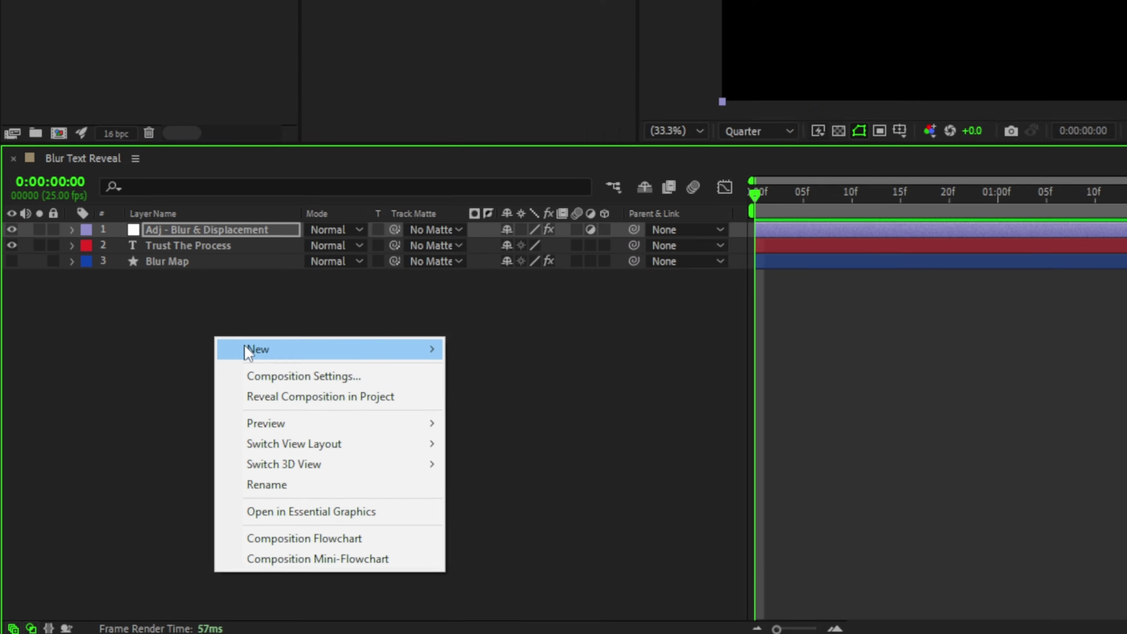
Step: Add an adjustment layer named 'Adj - Color & Grain' with a Solid Composite effect
mouse_move(358, 348)
click(529, 495)
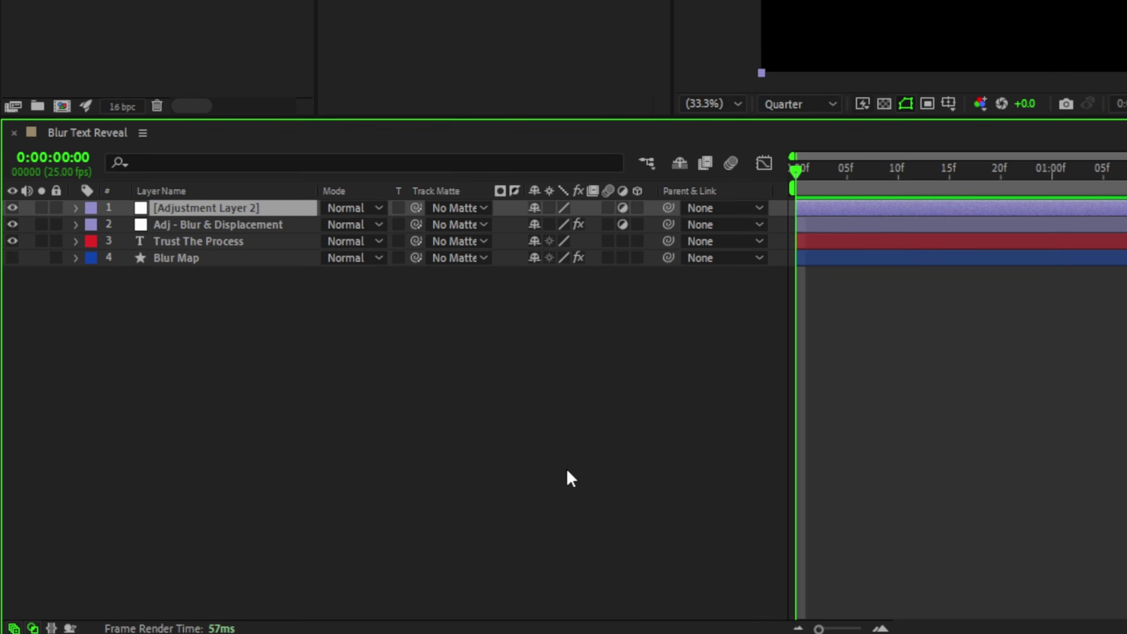
key(Return)
text(Adj - Color & Grain)
key(Return)
key(ctrl+space)
text(solid)
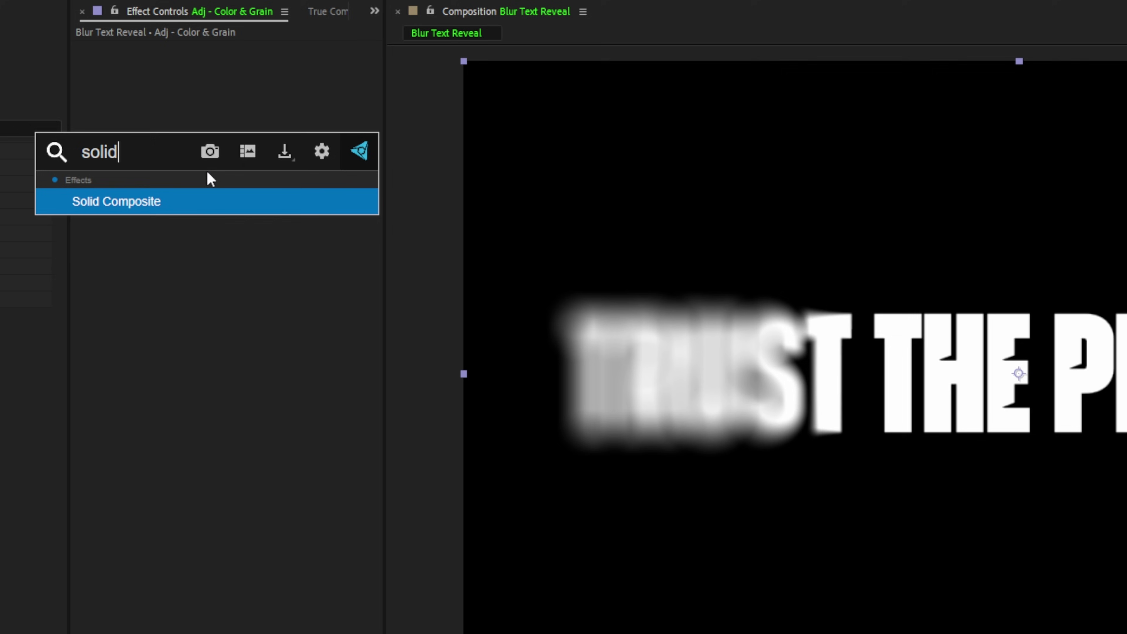
key(Return)
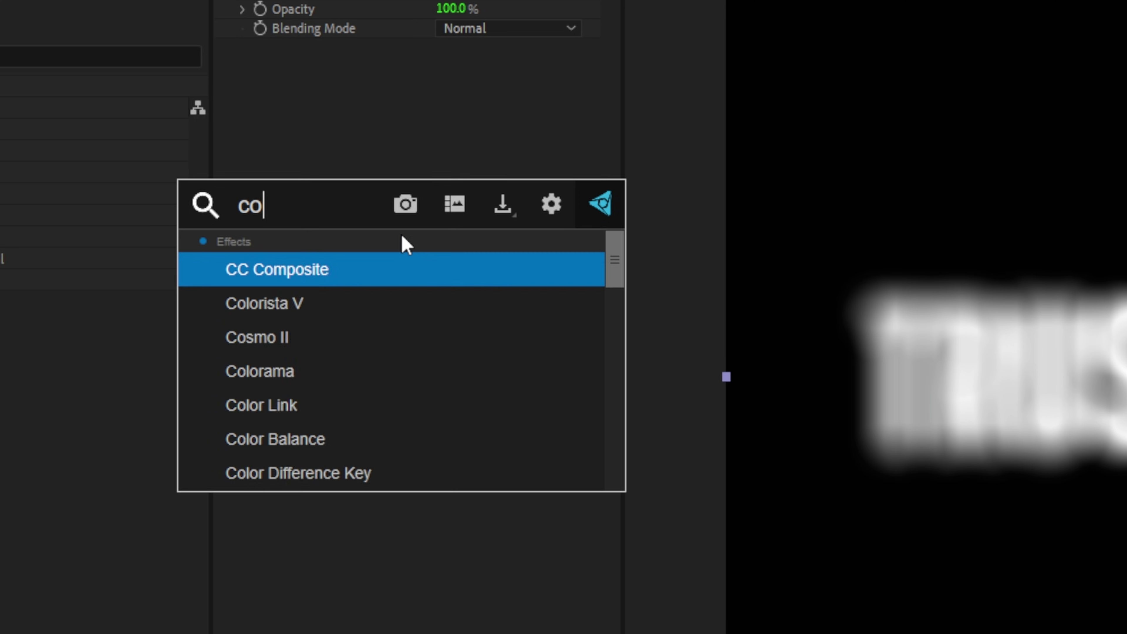
Step: Apply the Colorama Vintage Flames preset and set the backing solid to dark navy
text(lorama)
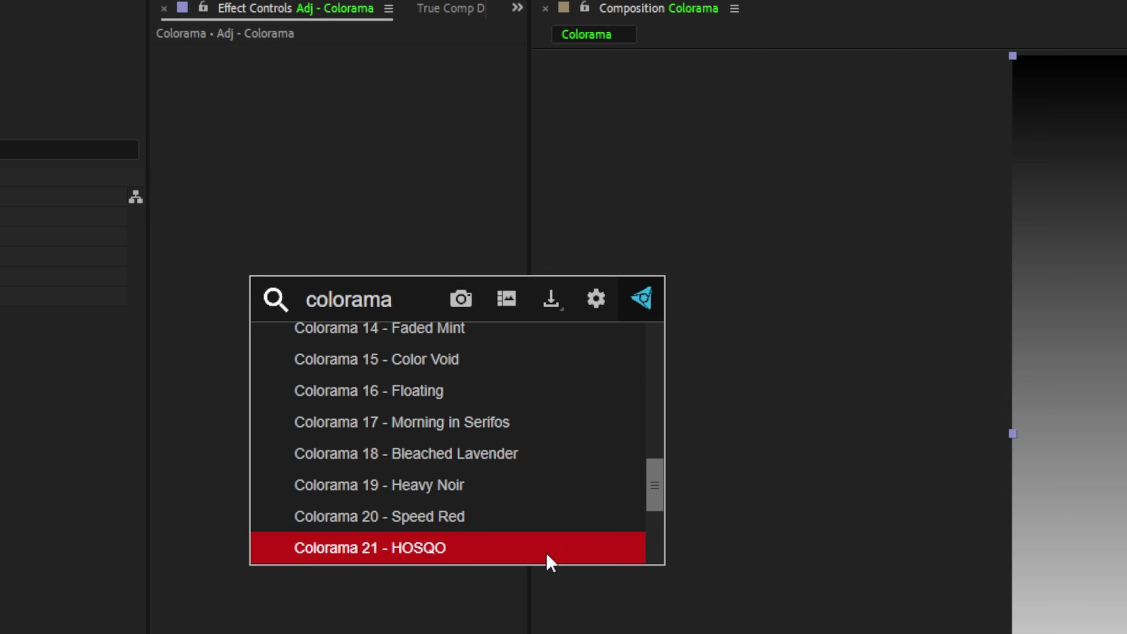
click(492, 557)
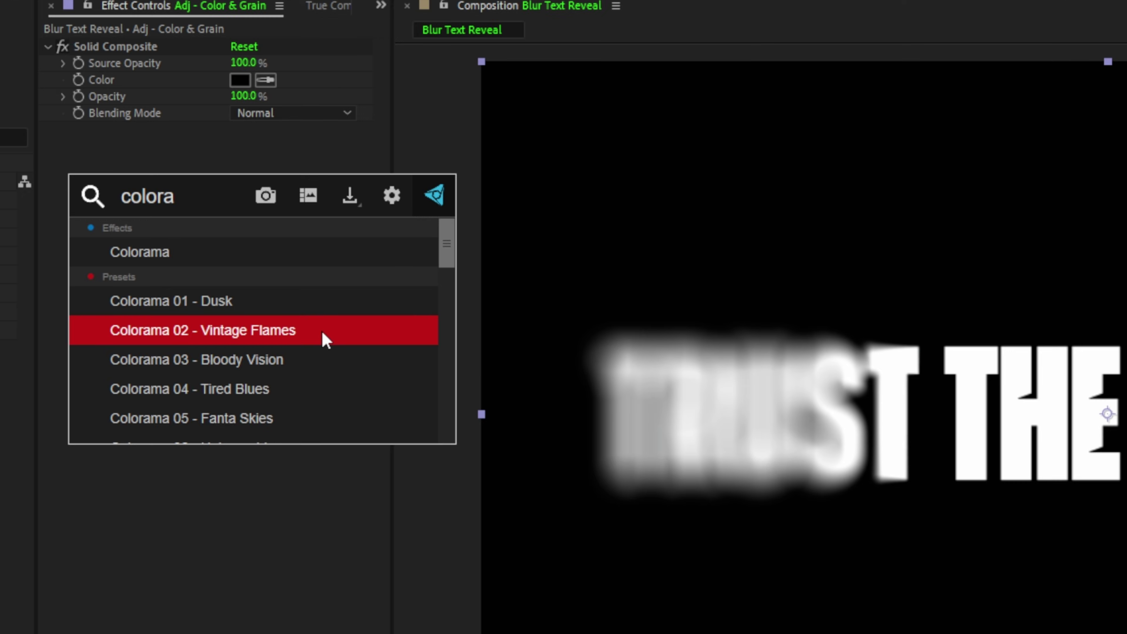
click(266, 187)
click(63, 163)
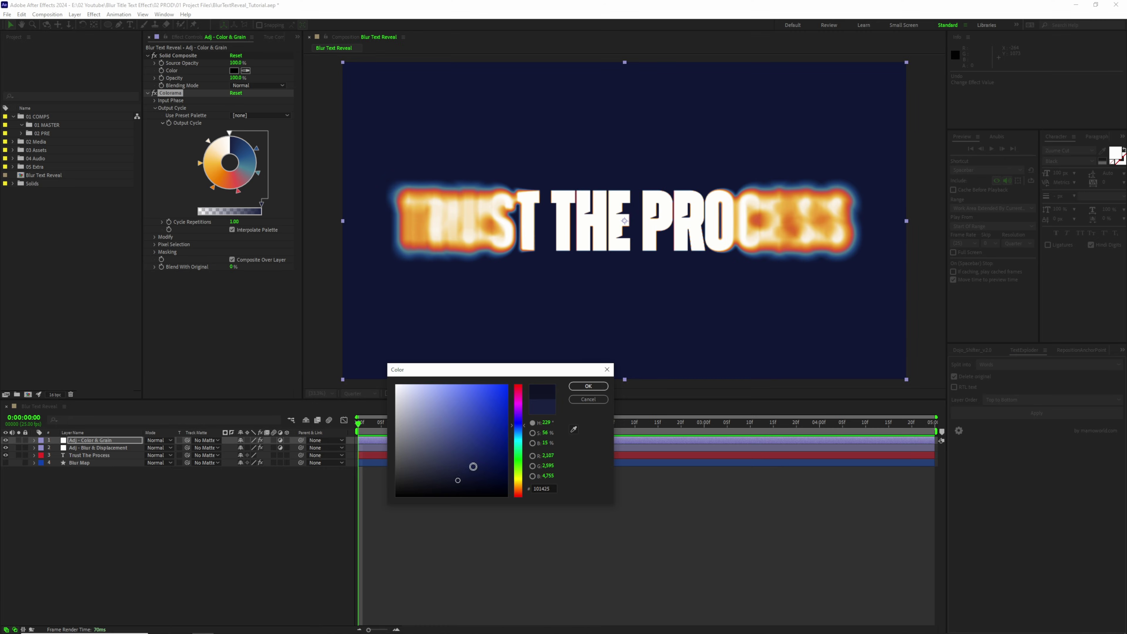
click(458, 480)
click(588, 386)
key(ctrl+space)
text(noise)
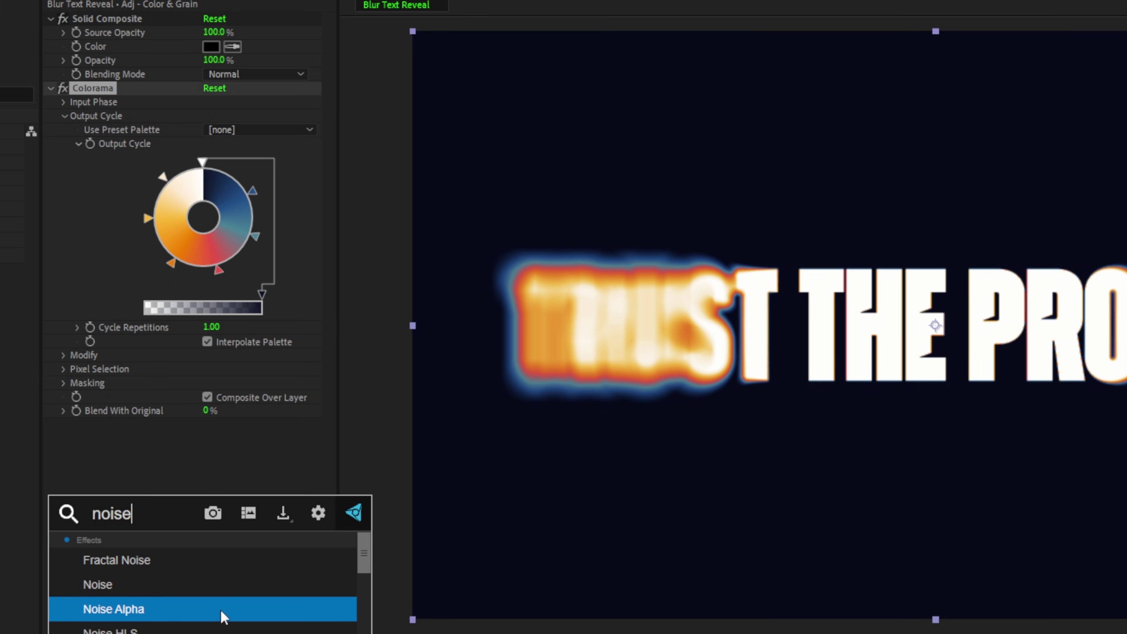
Step: Add Noise Alpha at the top of the stack: Squared Random, 75% amount, Edges original alpha
click(223, 617)
drag(126, 427, 136, 22)
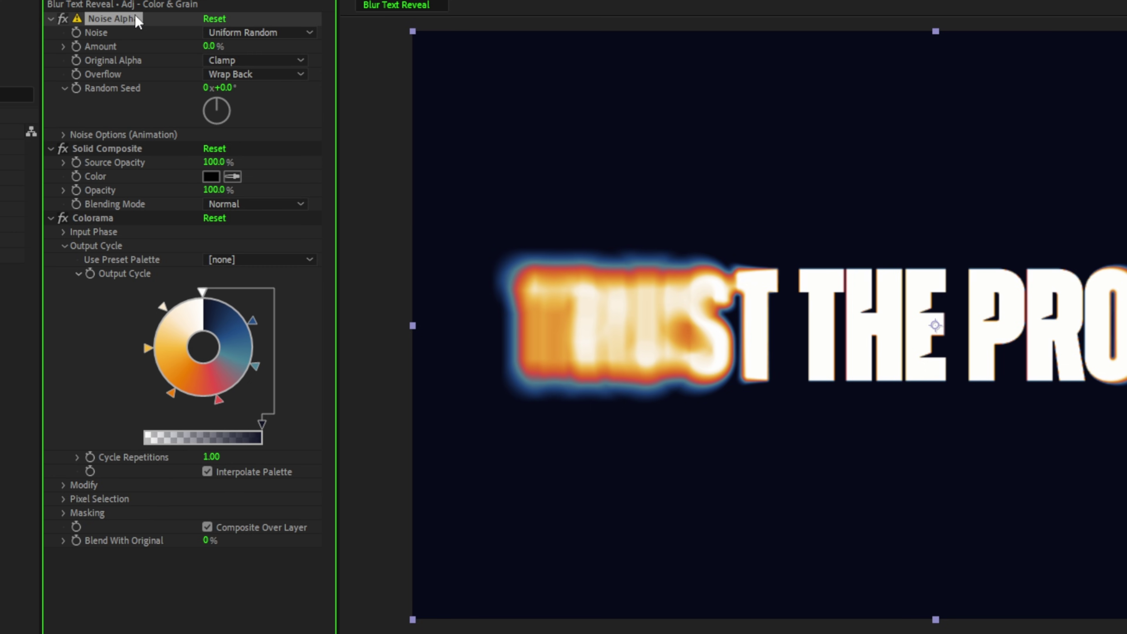
click(299, 32)
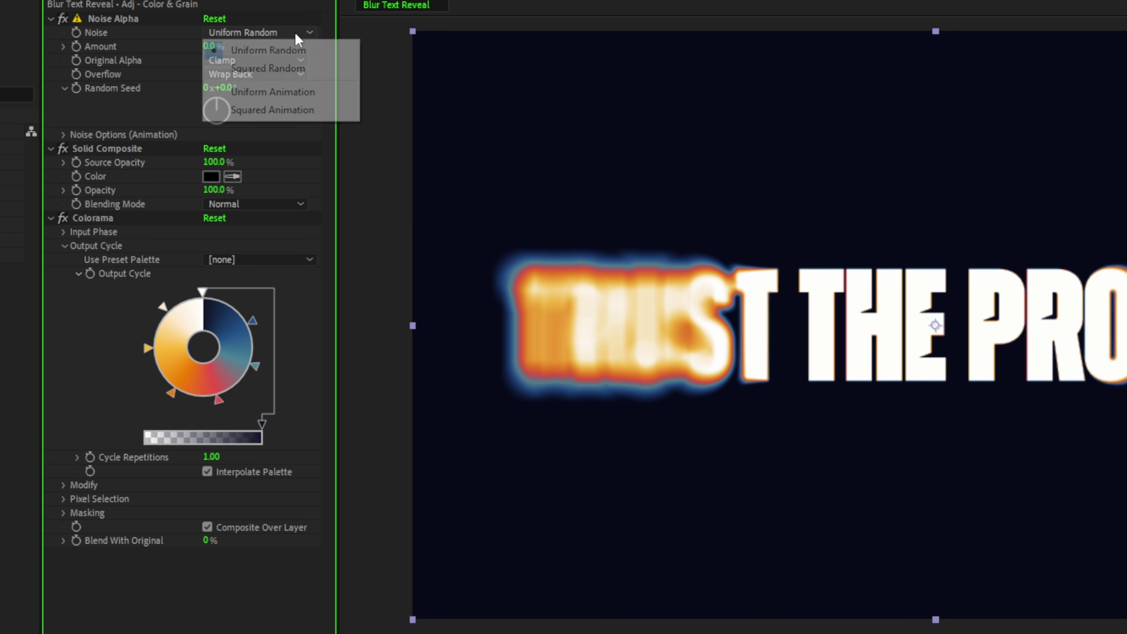
click(302, 69)
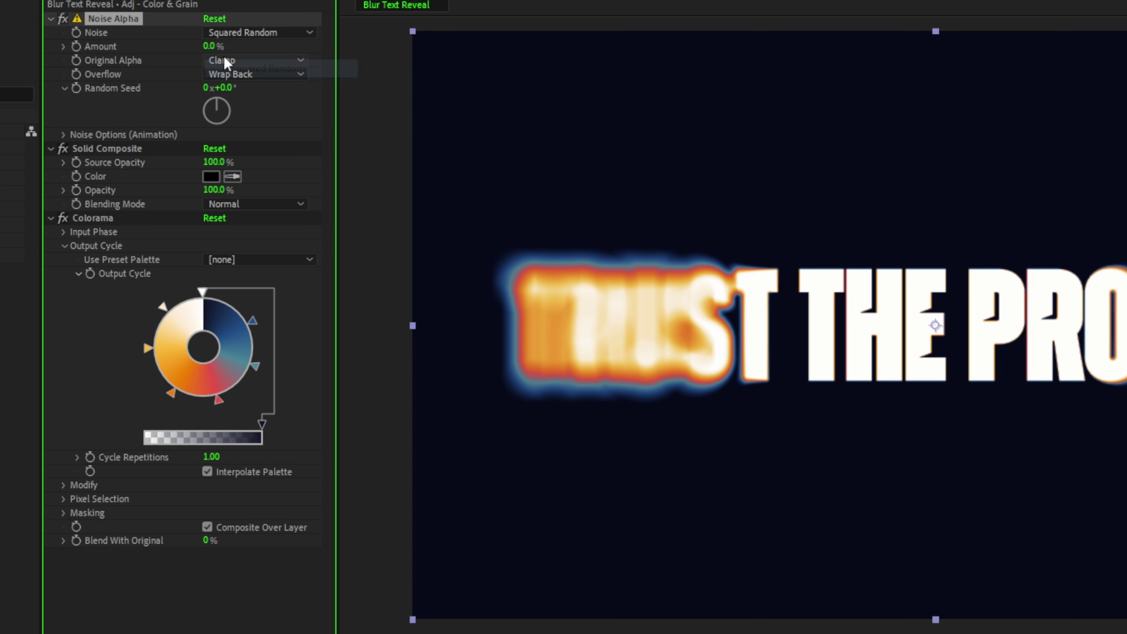
text(75)
key(Return)
click(268, 60)
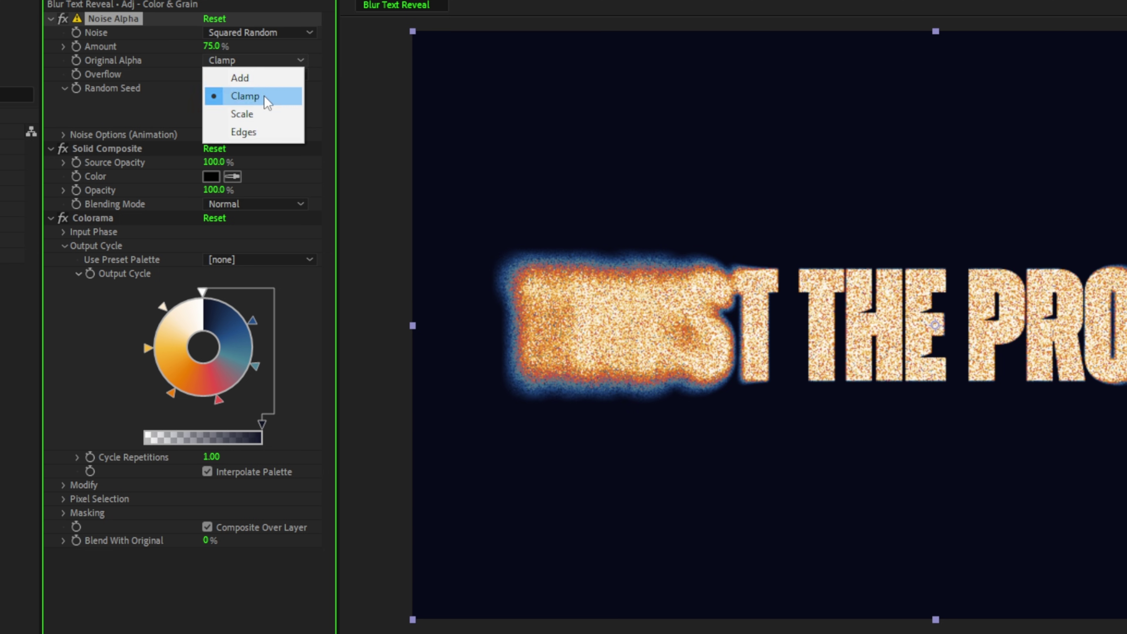
click(264, 129)
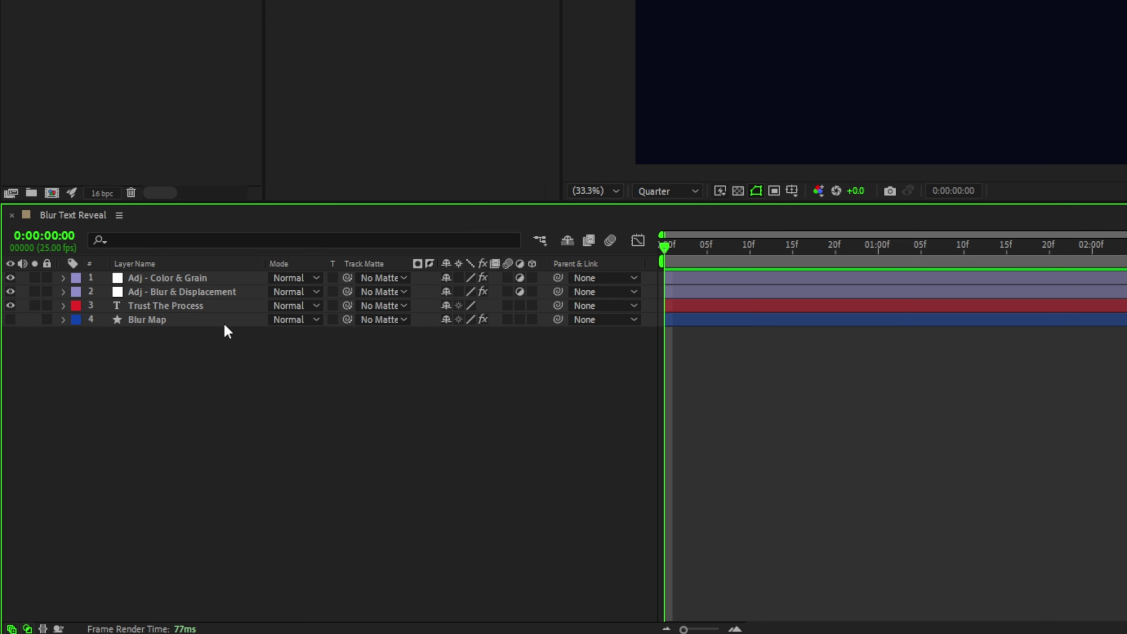
Step: Keyframe the Blur Map scale at 0% at the start and 100% at 1:13
click(169, 319)
key(s)
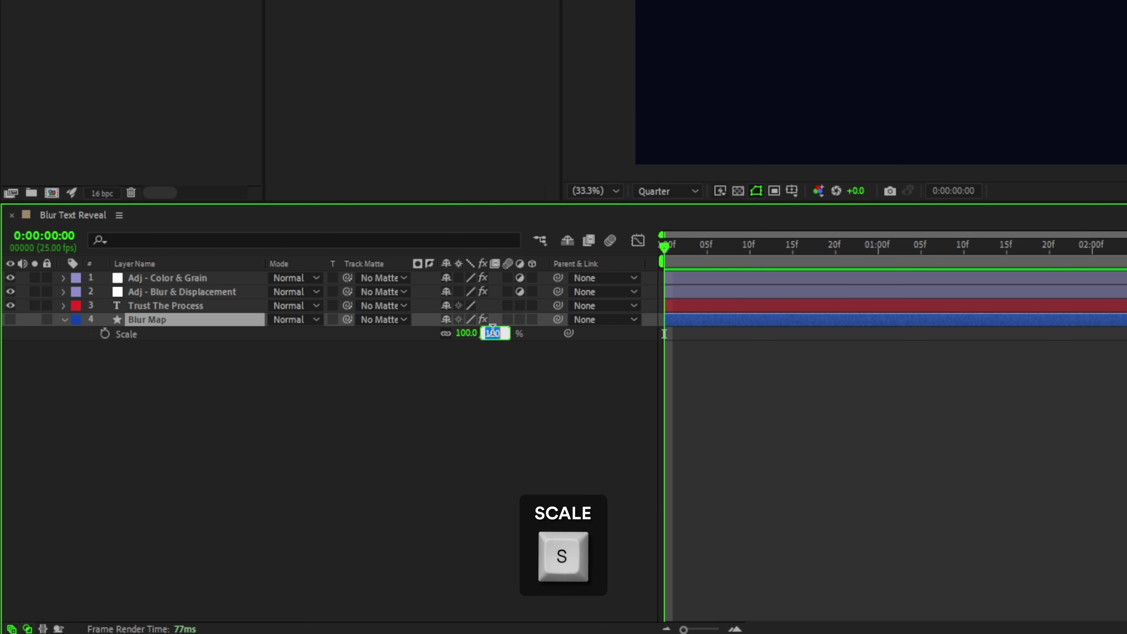
text(0)
key(Return)
click(105, 334)
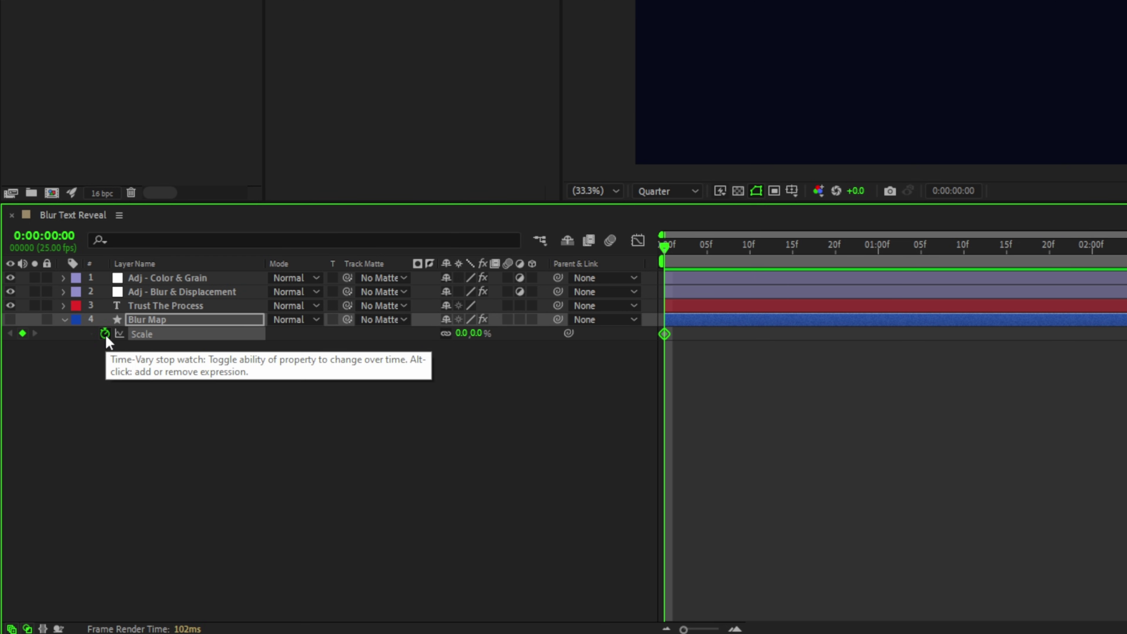
click(989, 252)
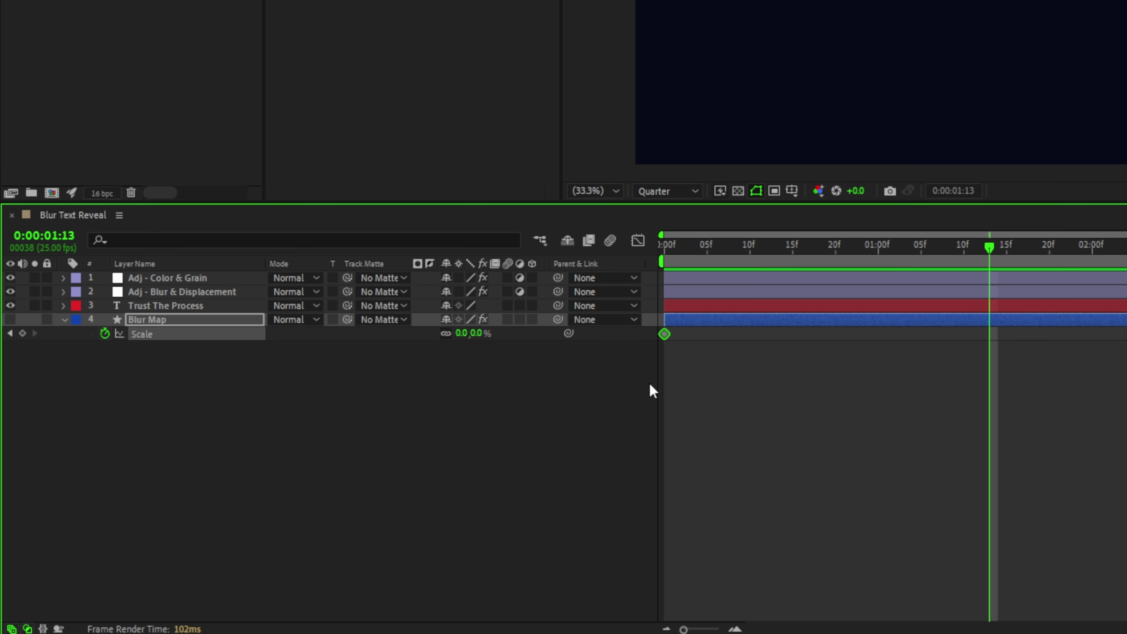
text(100)
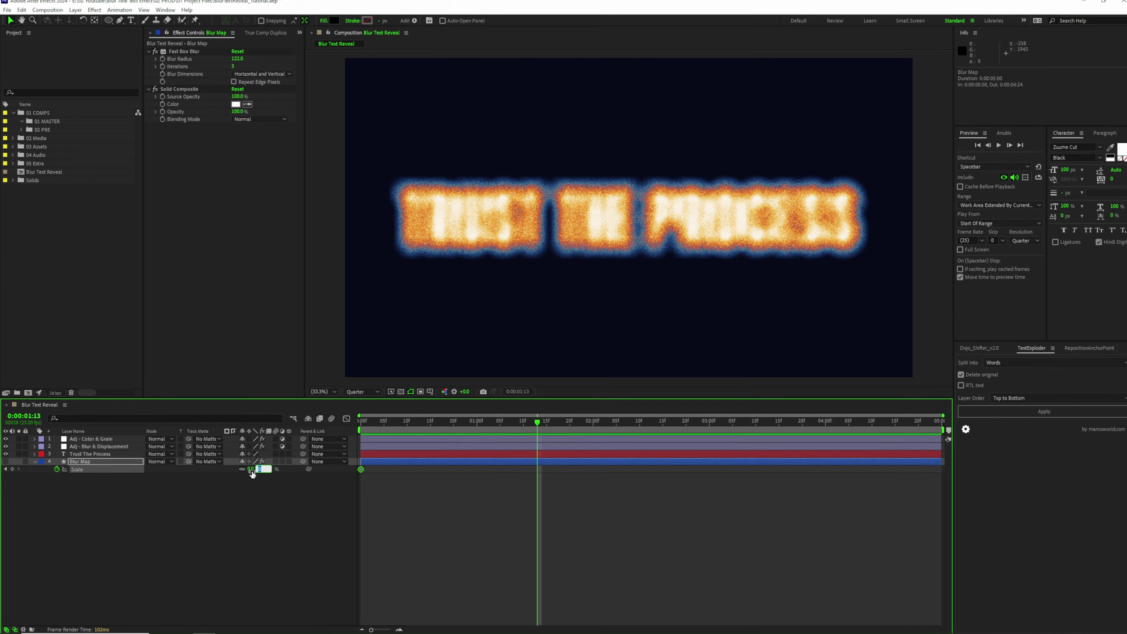
key(Return)
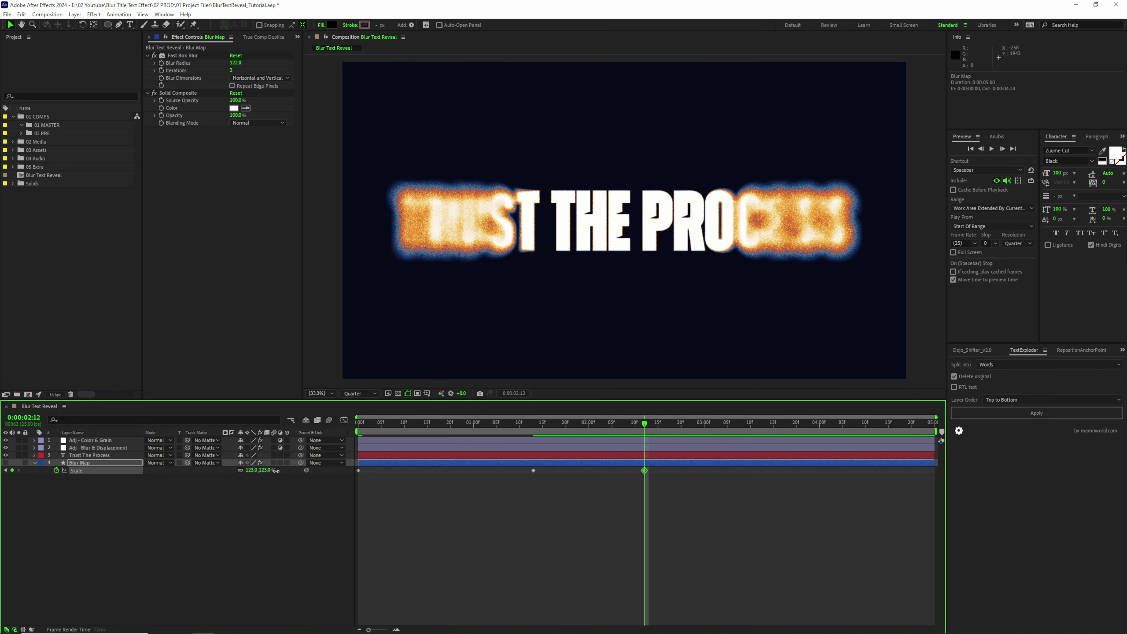
Step: Raise the final scale keyframe to 188% and apply Easy Ease to all three keyframes
drag(276, 471, 305, 470)
drag(657, 481, 545, 472)
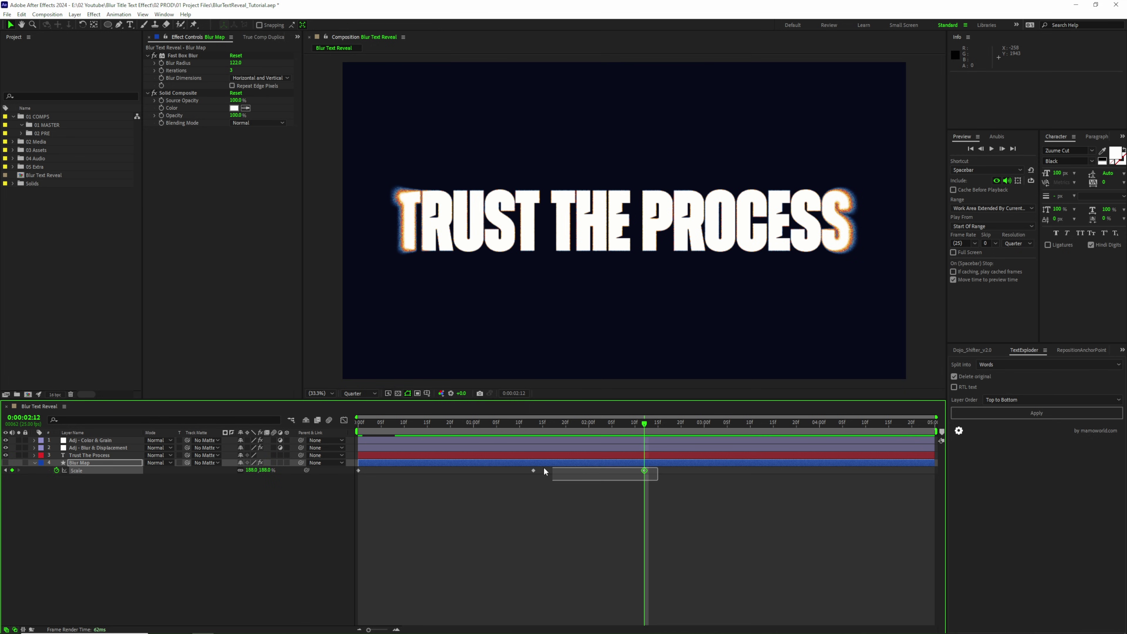
drag(350, 467, 349, 467)
key(F9)
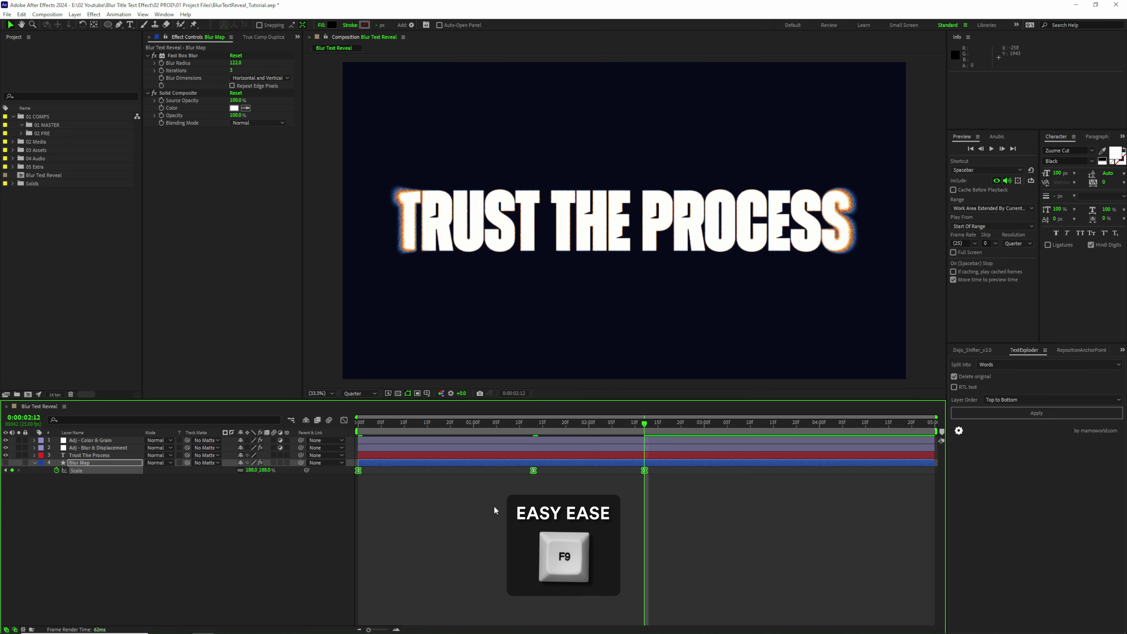
right_click(644, 471)
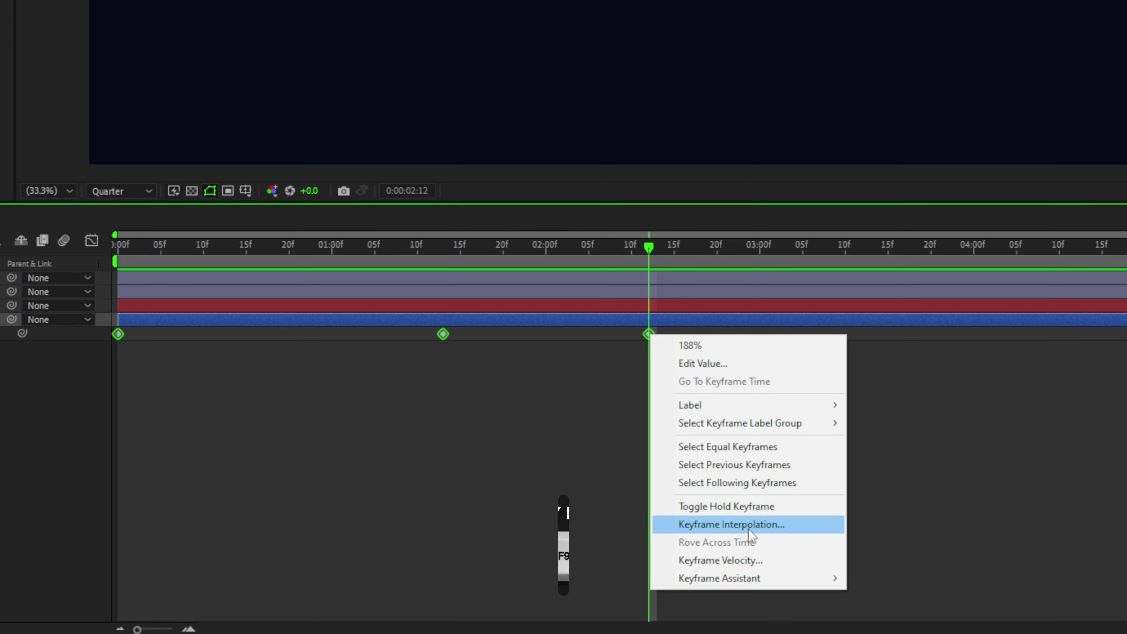
mouse_move(697, 601)
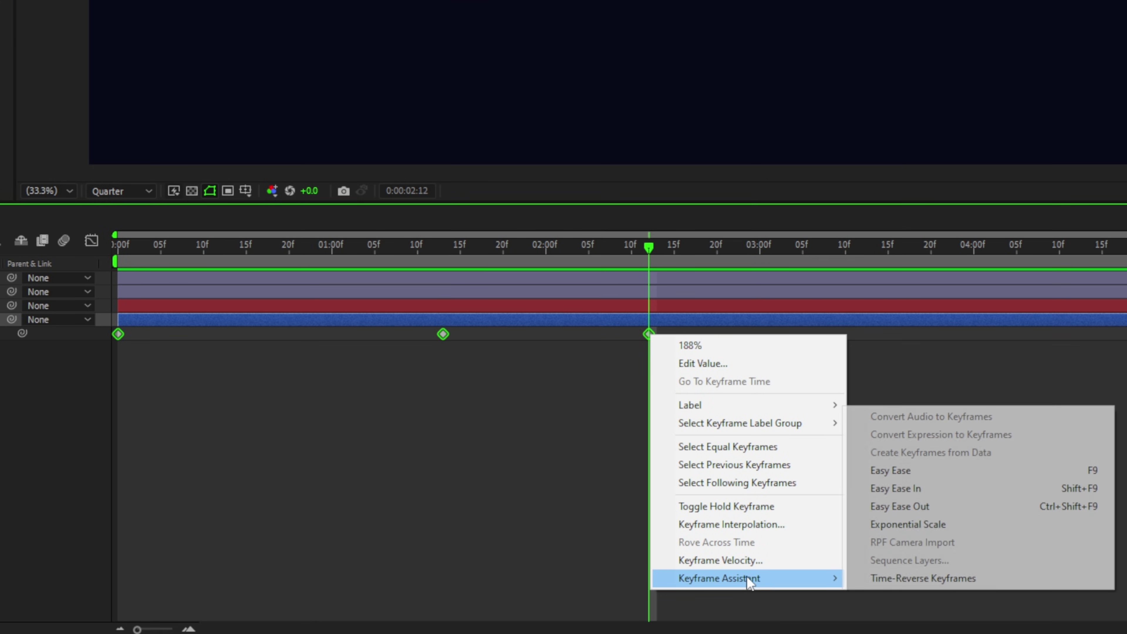
click(1031, 469)
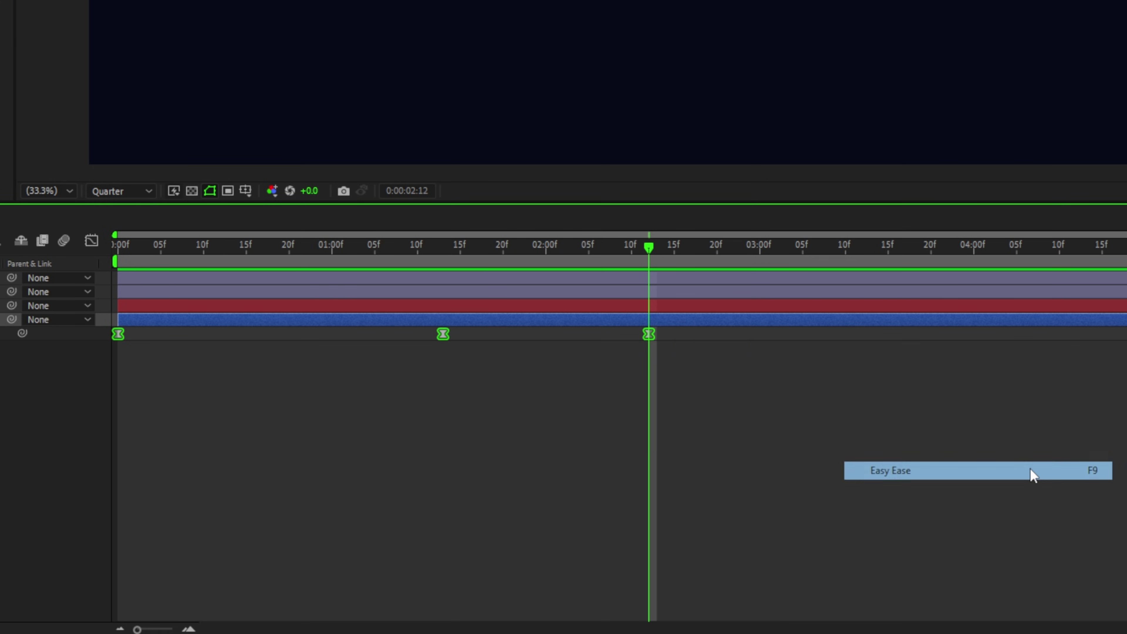
Step: In the speed graph, lengthen the keyframe influence handles to form sharp speed peaks
click(90, 244)
click(477, 616)
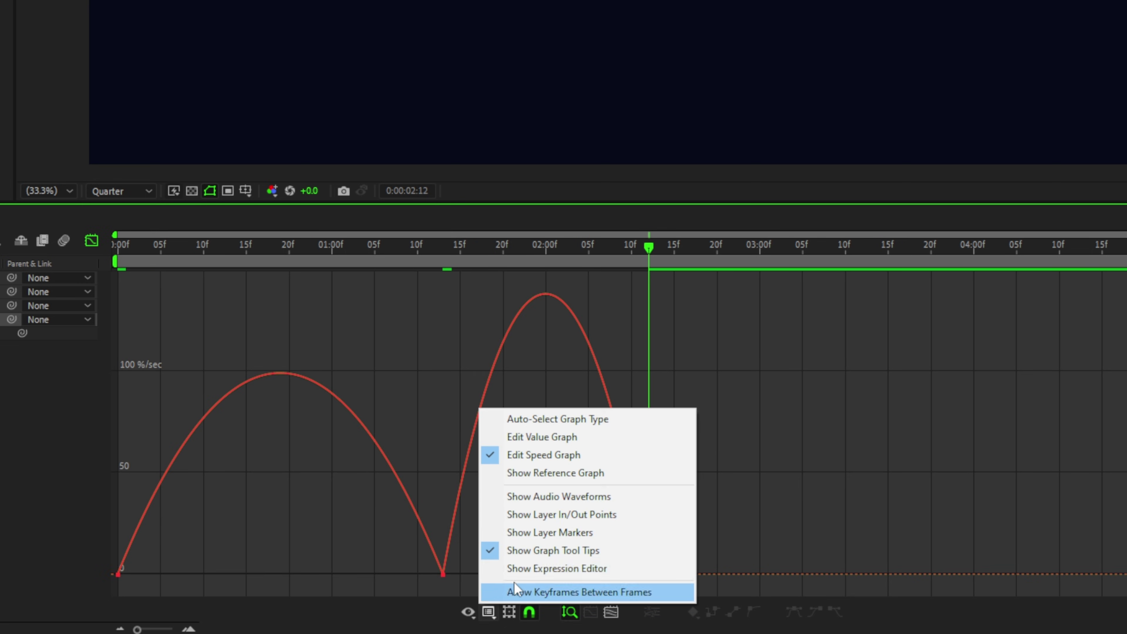
click(670, 459)
drag(239, 511, 111, 597)
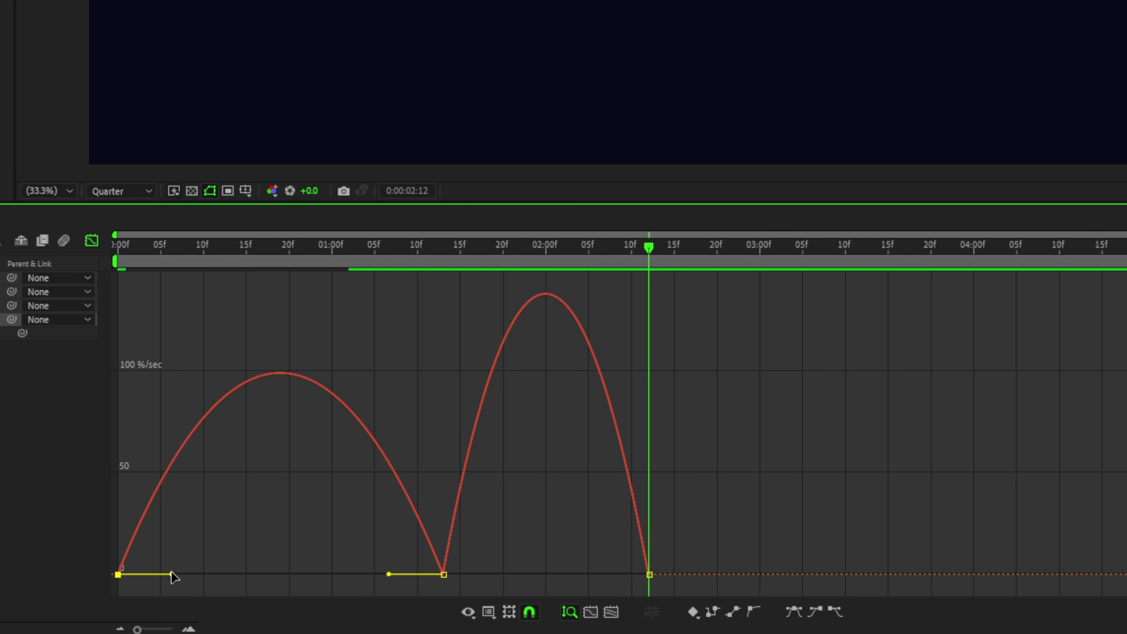
drag(176, 574, 221, 572)
drag(389, 575, 317, 574)
drag(477, 574, 510, 574)
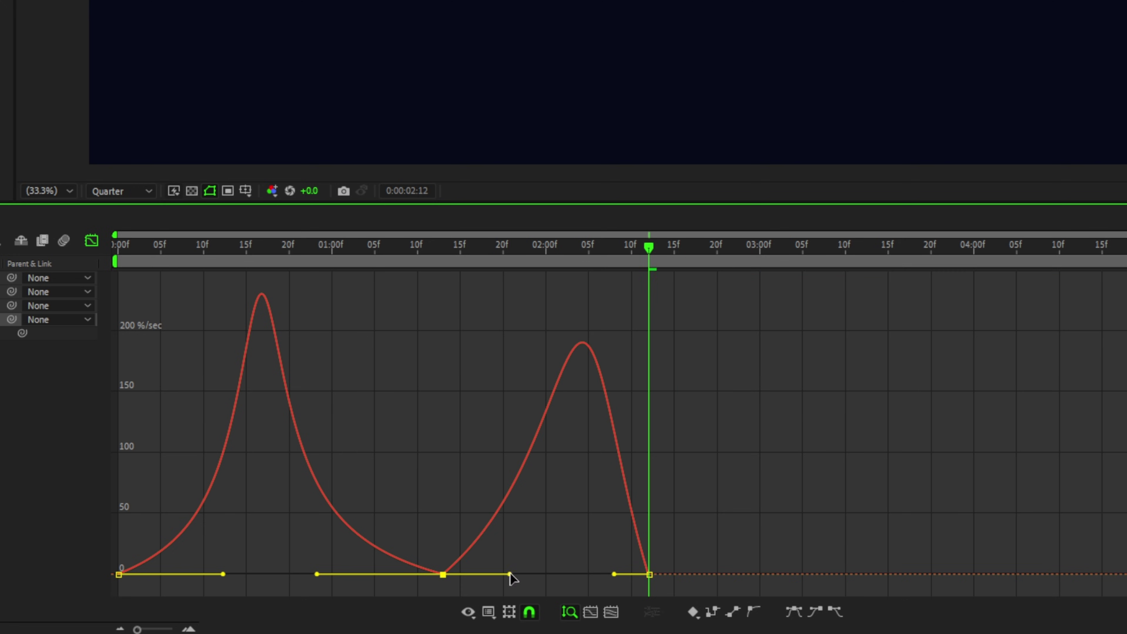
drag(616, 574, 381, 581)
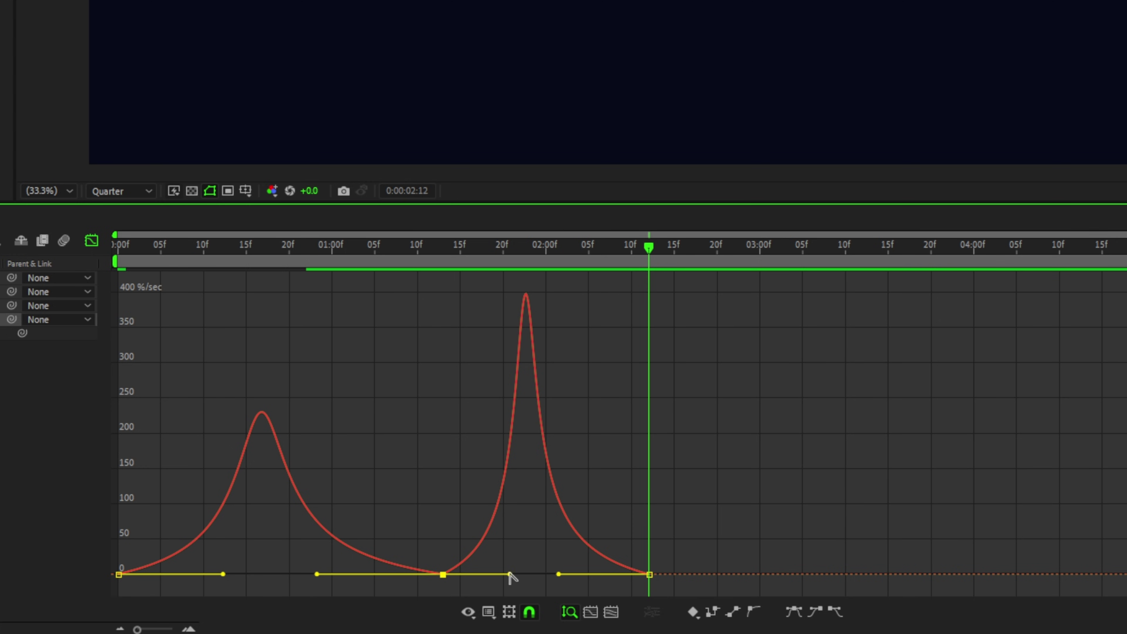
drag(510, 574, 507, 549)
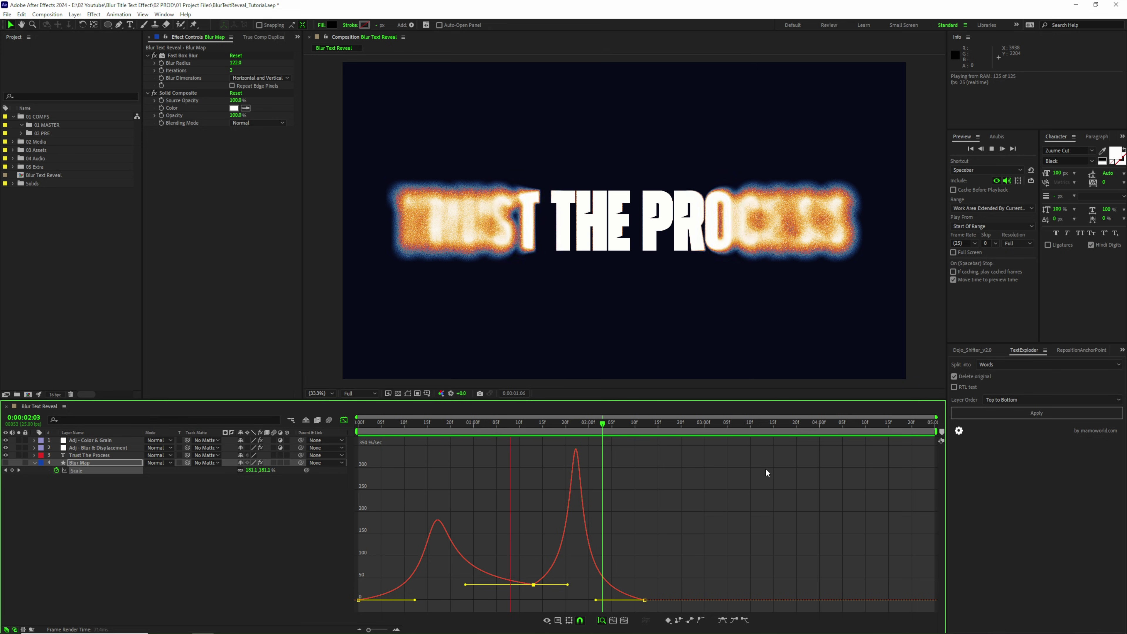
Step: Replay the reveal preview and try splitting the title into separate word layers
key(space)
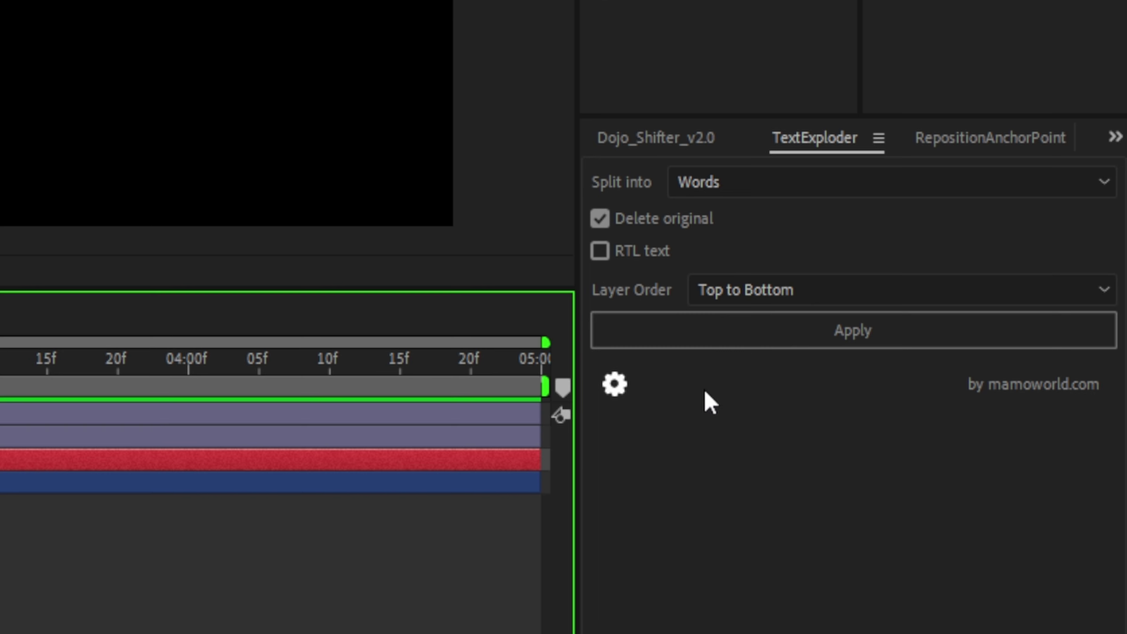
click(771, 192)
click(724, 231)
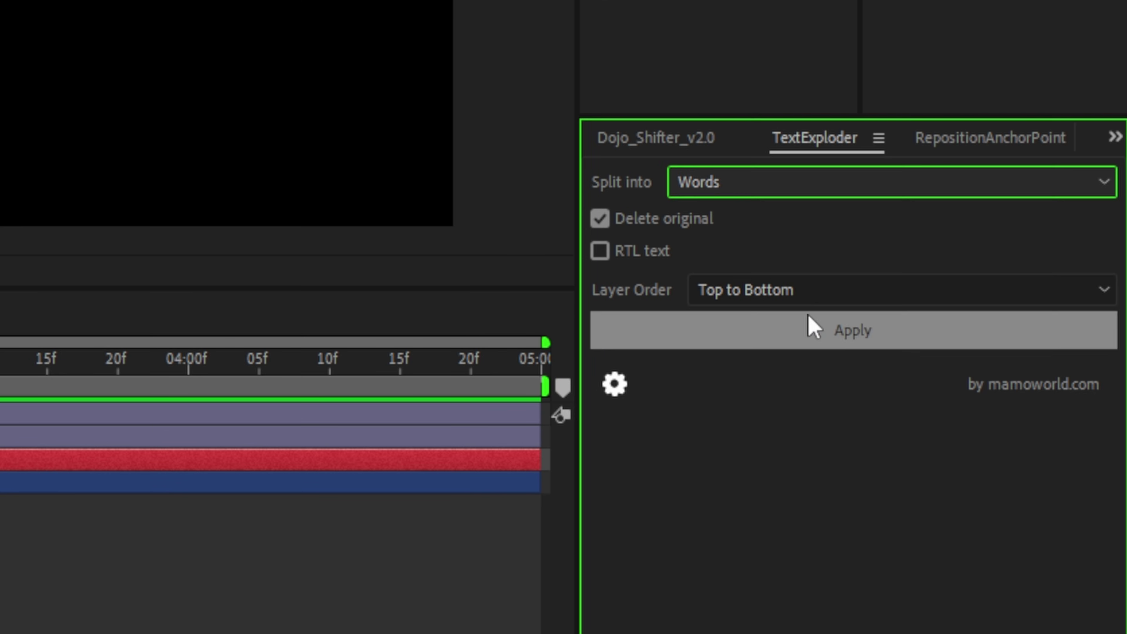
click(823, 345)
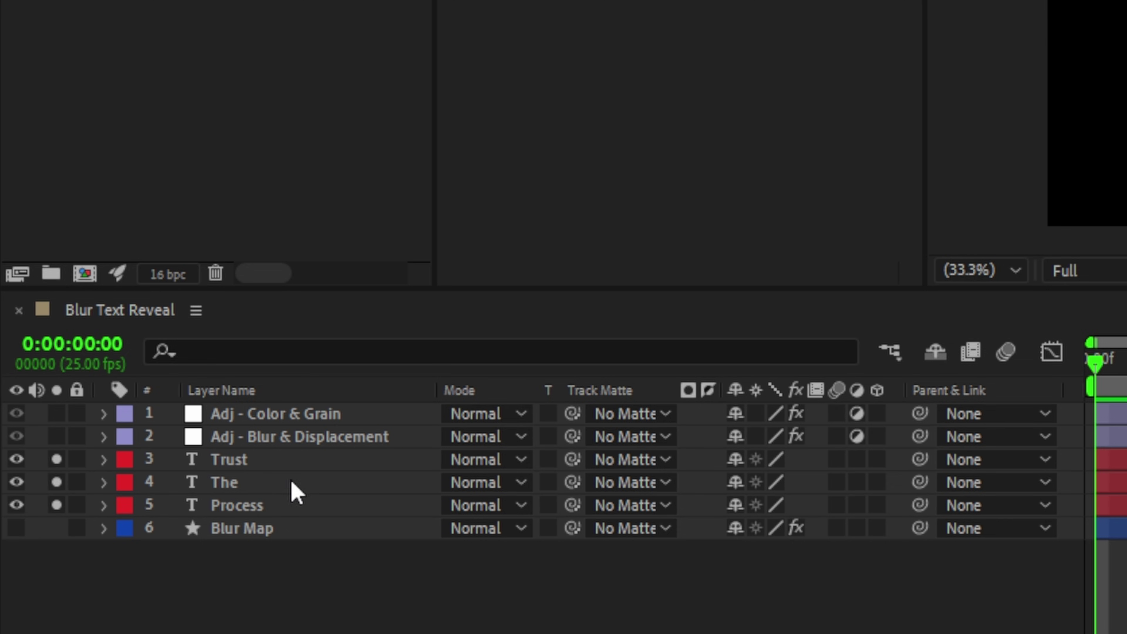
click(287, 488)
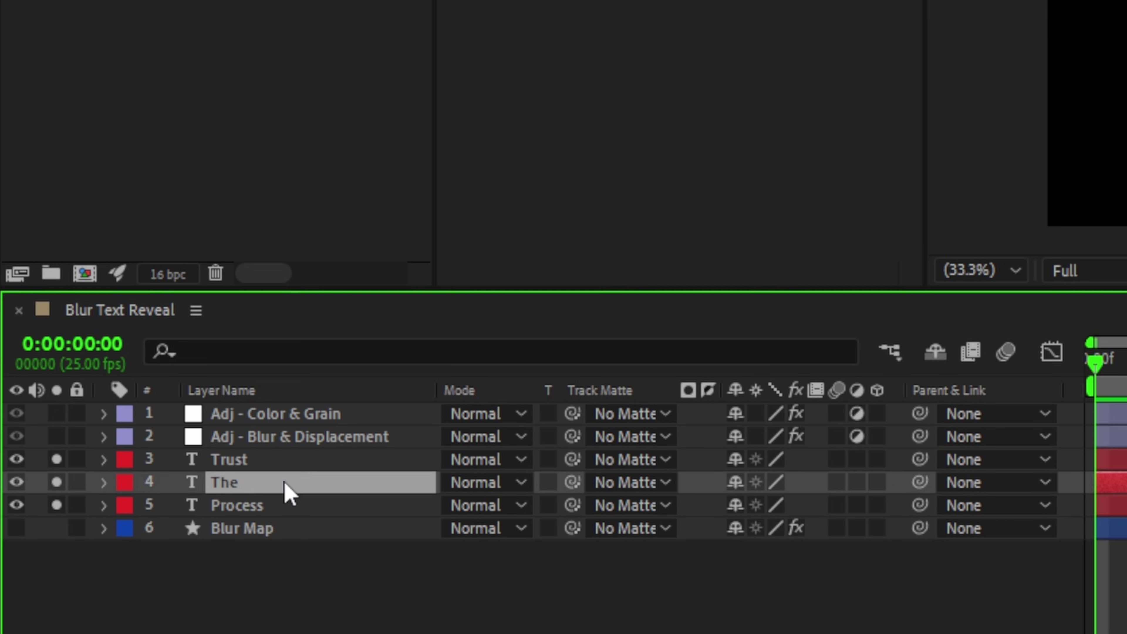
click(271, 511)
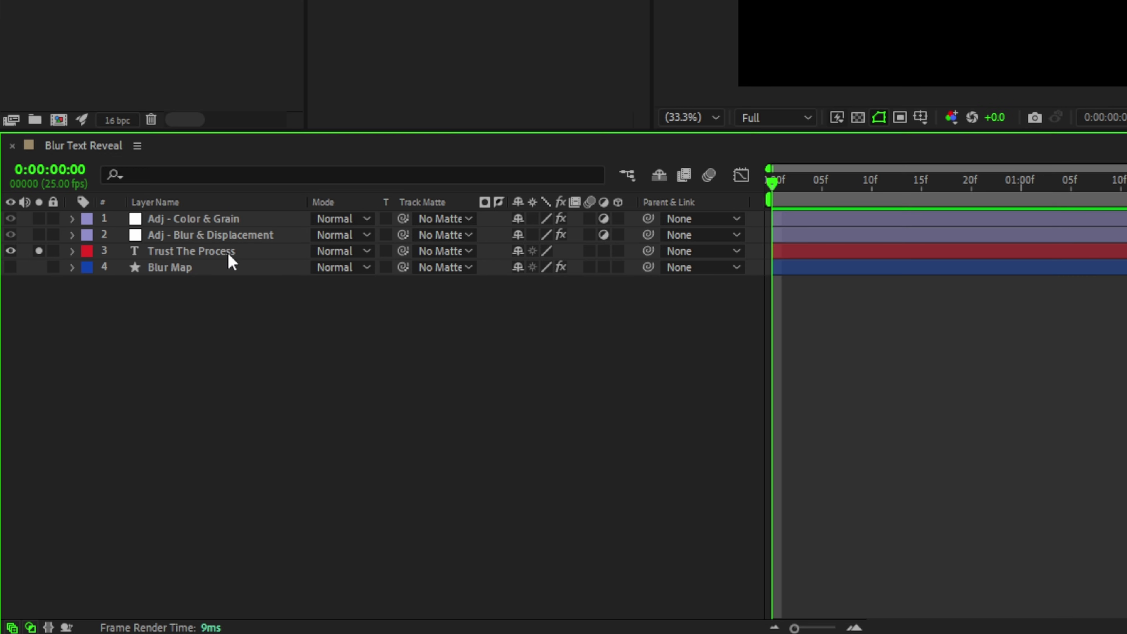
click(238, 252)
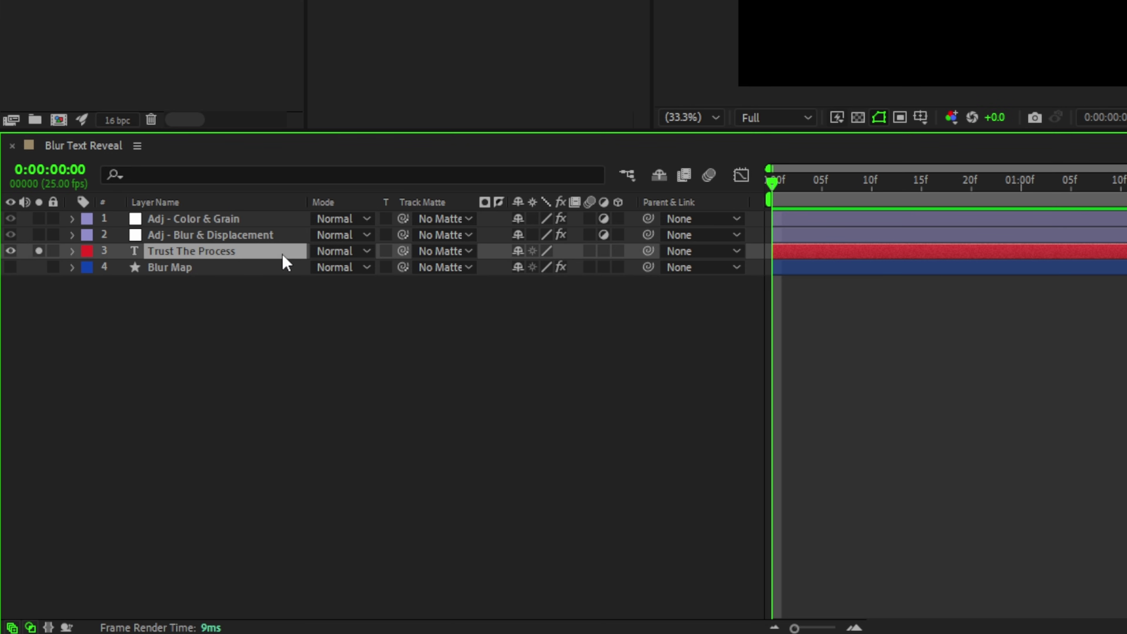
Step: Duplicate the title layer twice and mask one copy to a single word with a rectangle
key(ctrl+d)
key(ctrl+d)
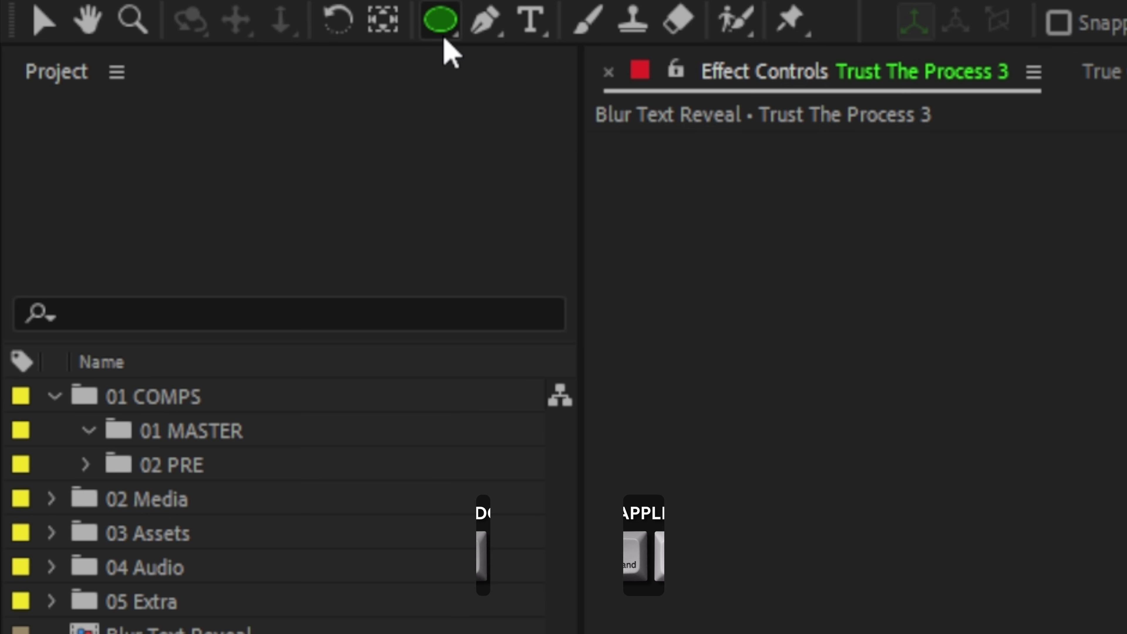
drag(426, 20, 639, 26)
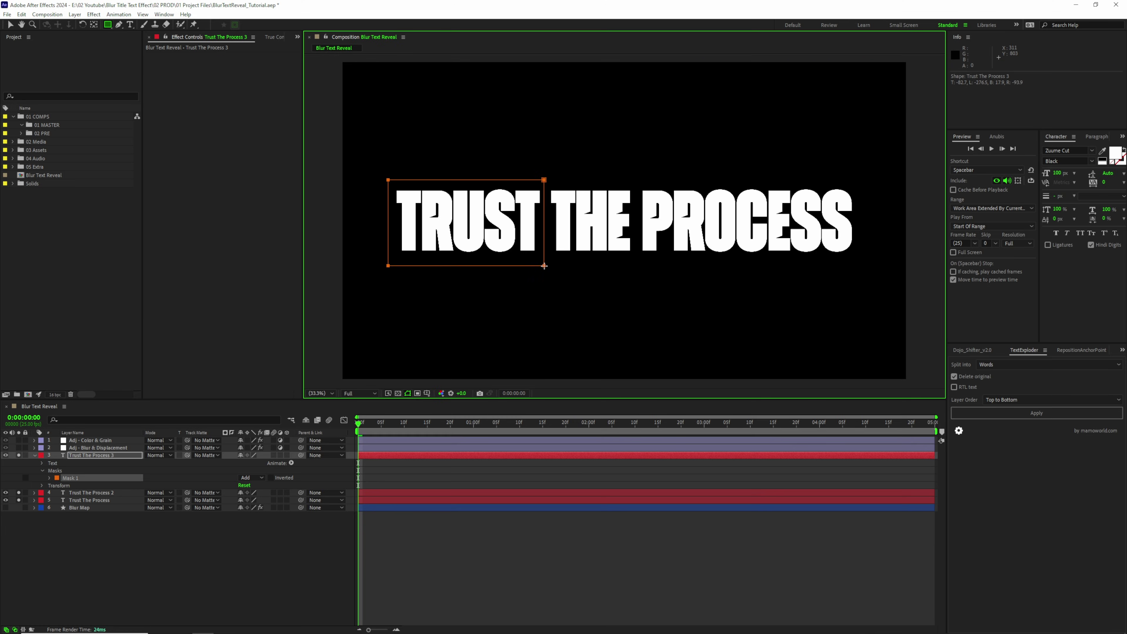
key(ctrl+Down)
drag(637, 183, 858, 260)
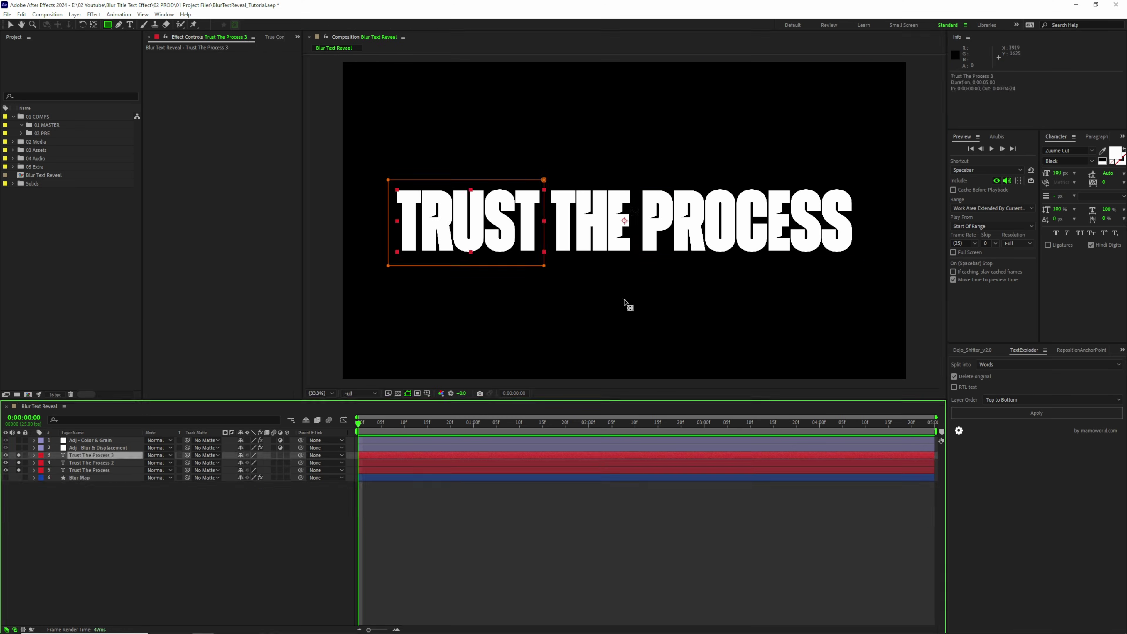
Step: Step through the THE and PROCESS copies, centring the anchor point on PROCESS
key(y)
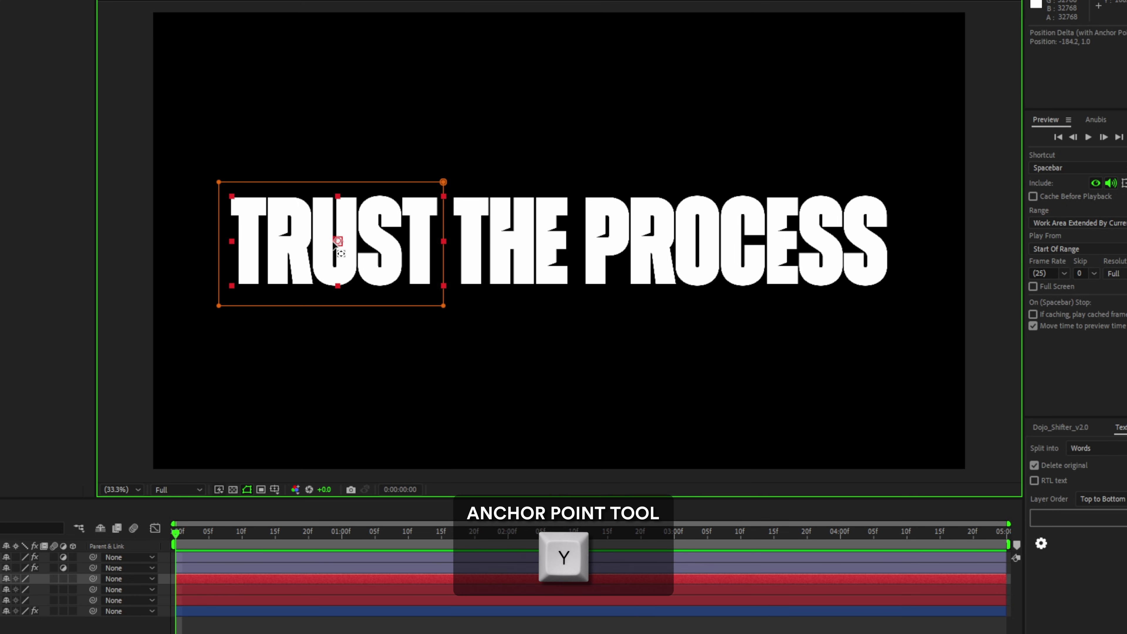
key(ctrl+Down)
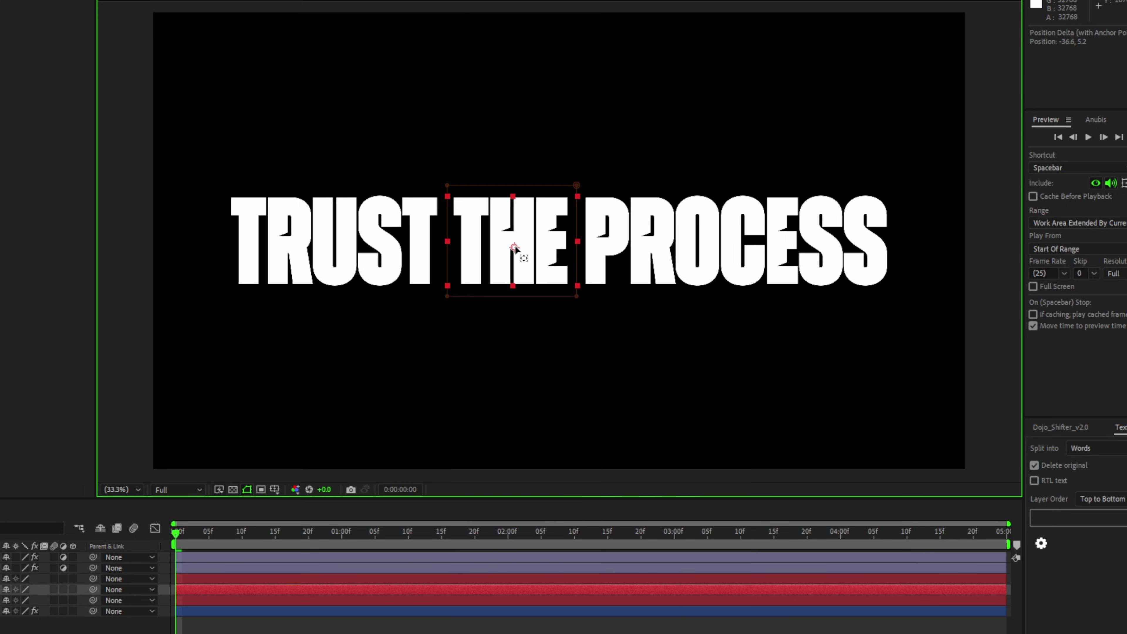
key(ctrl+Down)
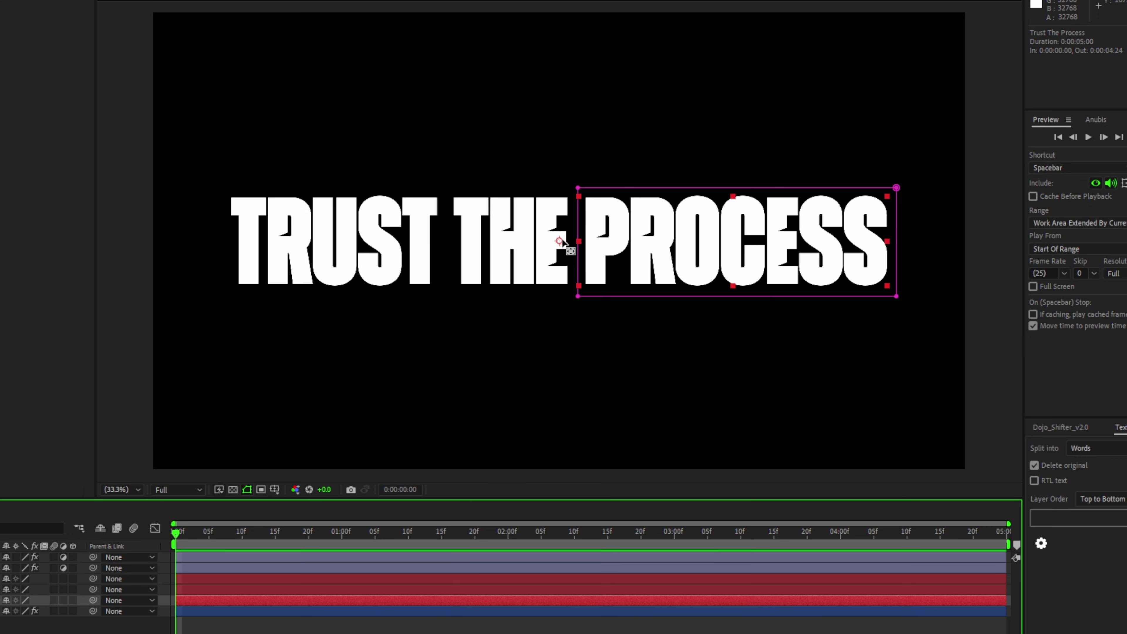
drag(562, 241, 701, 247)
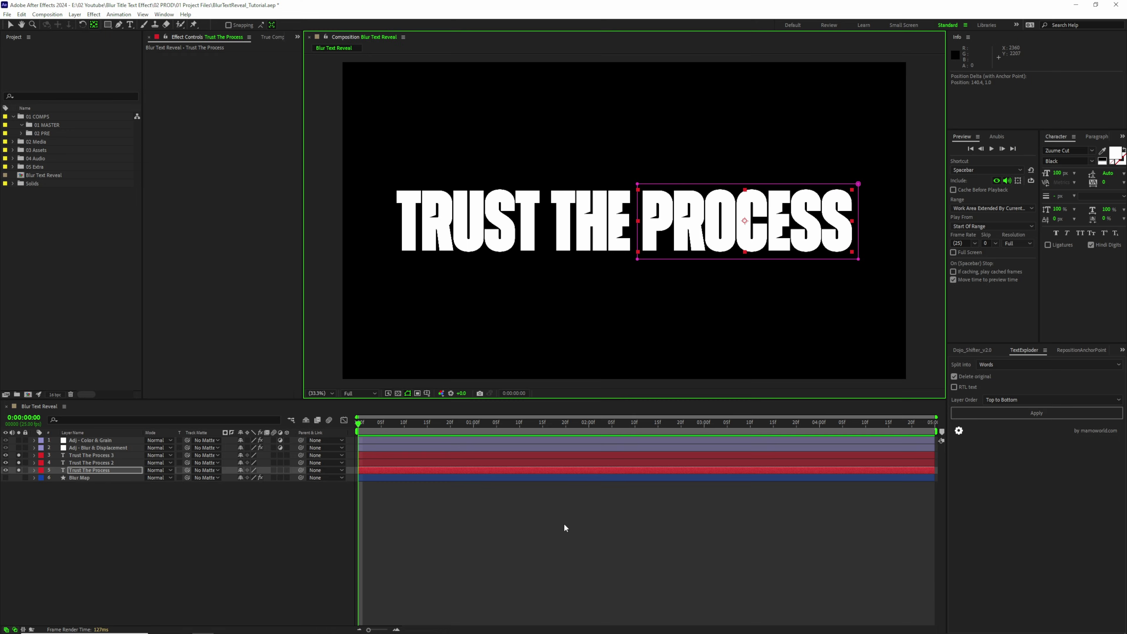
Step: Add Scale and Opacity keyframes to the TRUST, THE and PROCESS layers
click(222, 579)
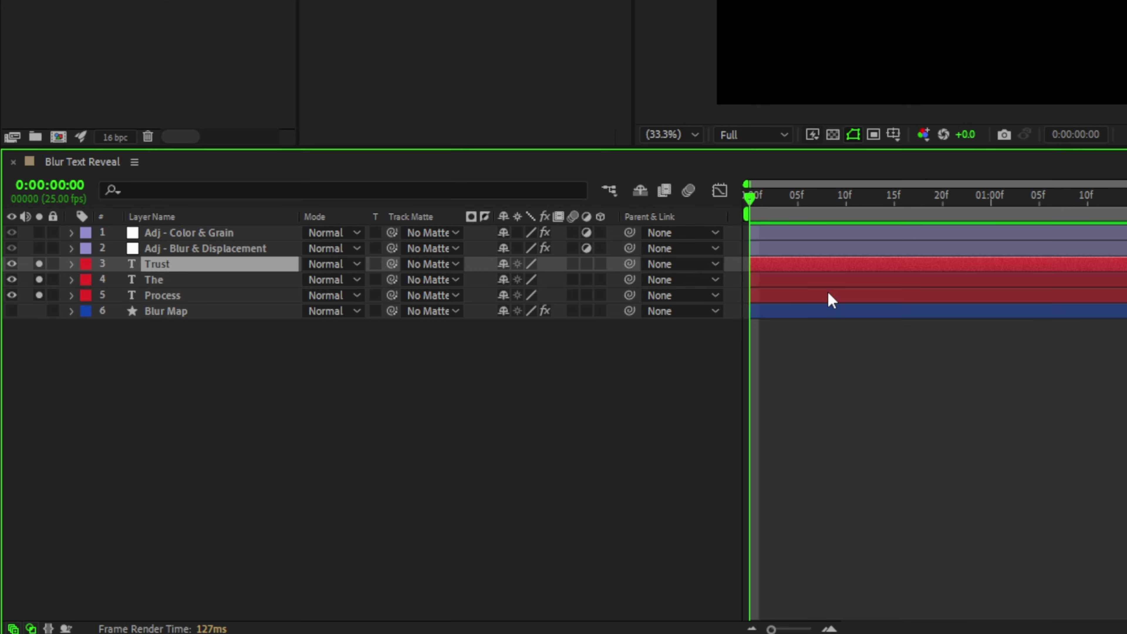
shift+click(832, 301)
key(s)
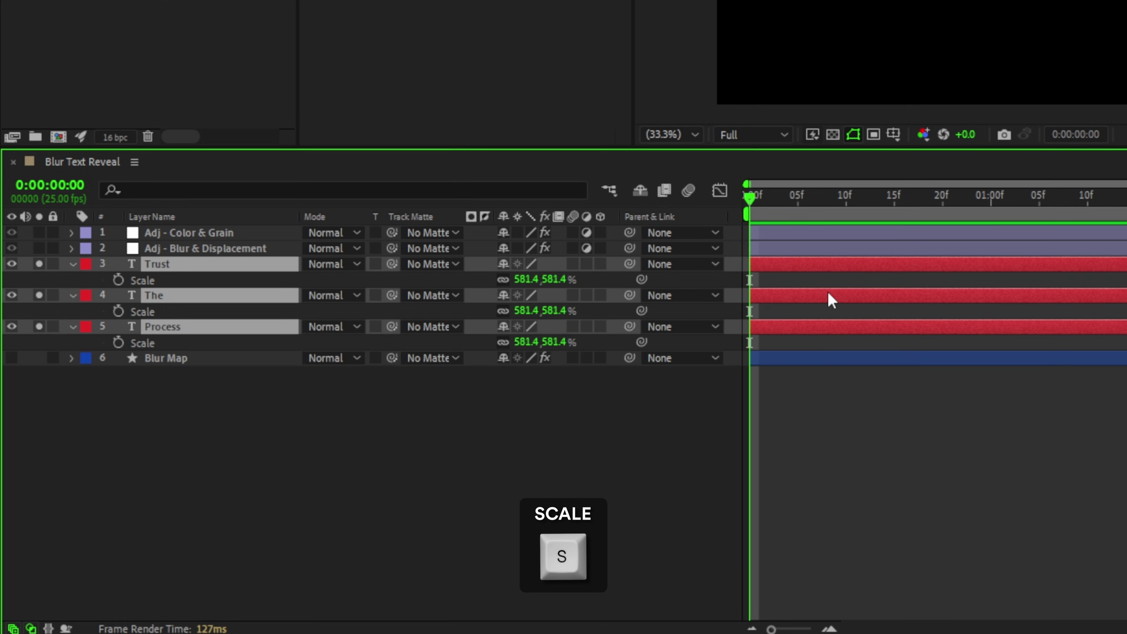
key(shift+t)
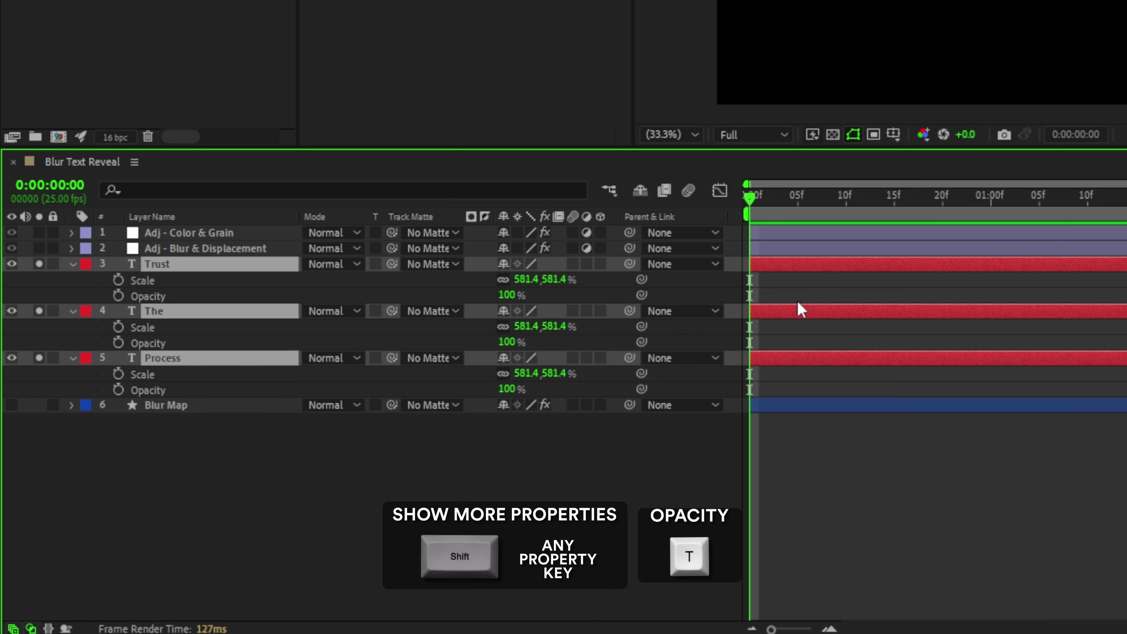
click(118, 279)
click(118, 295)
click(118, 327)
click(118, 343)
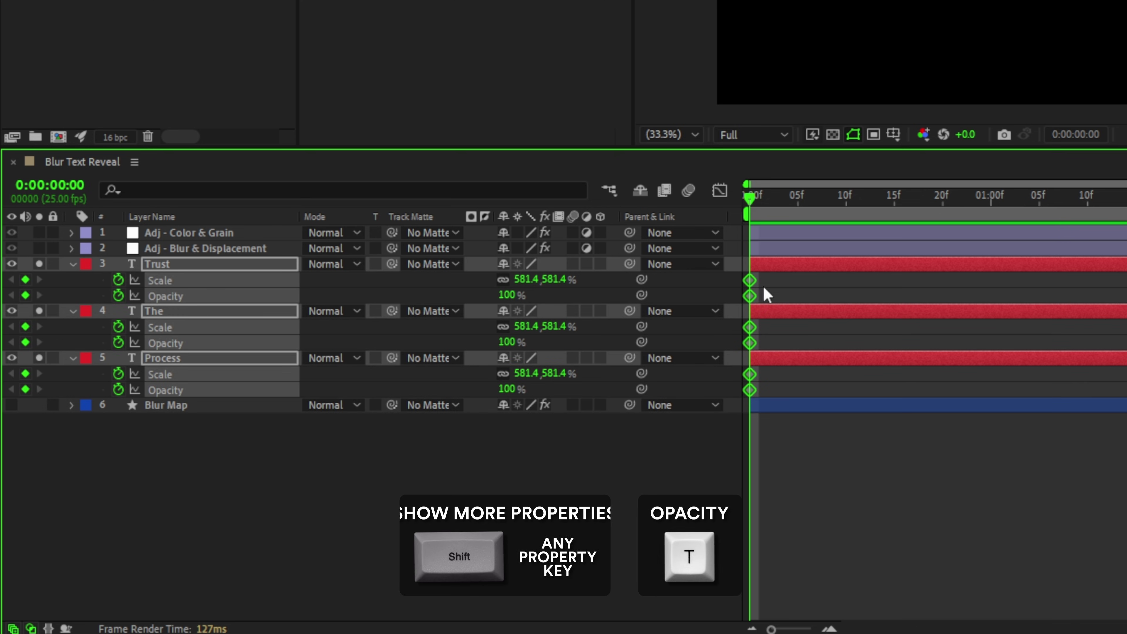
Step: Move the keyframes to about 1 second and start the words at 471.4% scale
drag(750, 289, 1012, 289)
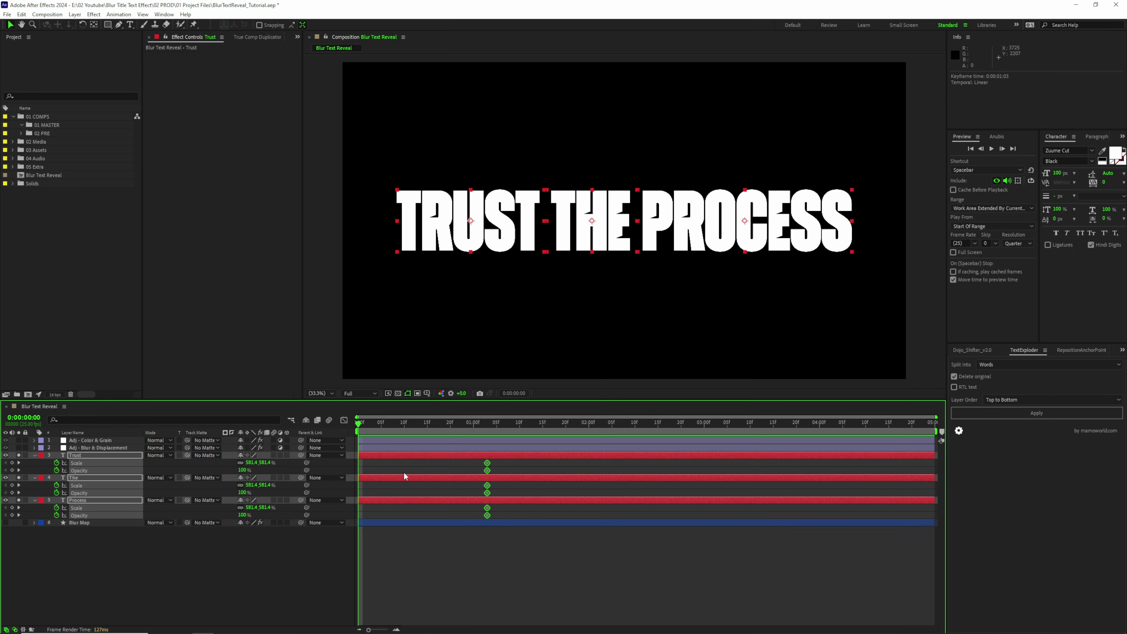
drag(263, 464, 170, 470)
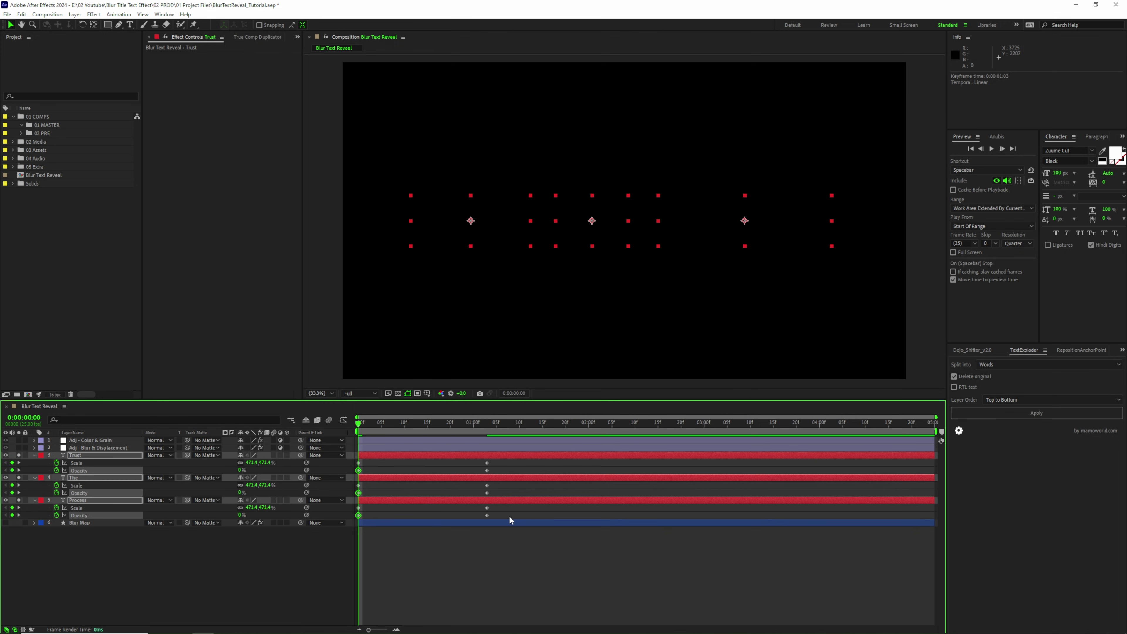
drag(511, 519, 349, 457)
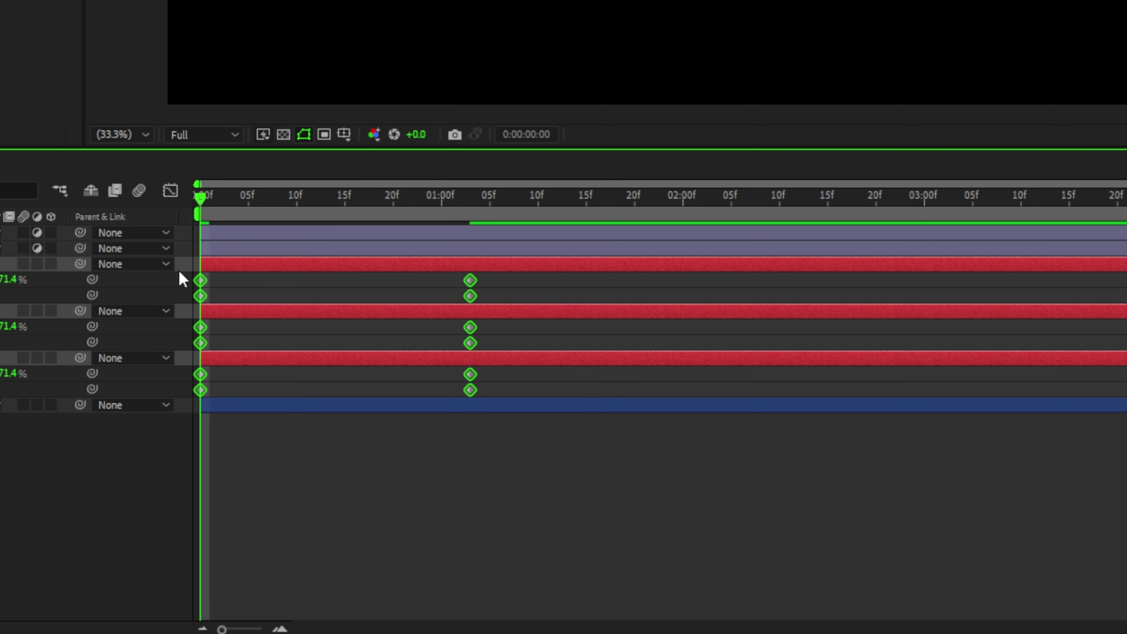
Step: Easy-ease all word keyframes and reshape the speed curves to start fast and settle slowly
key(F9)
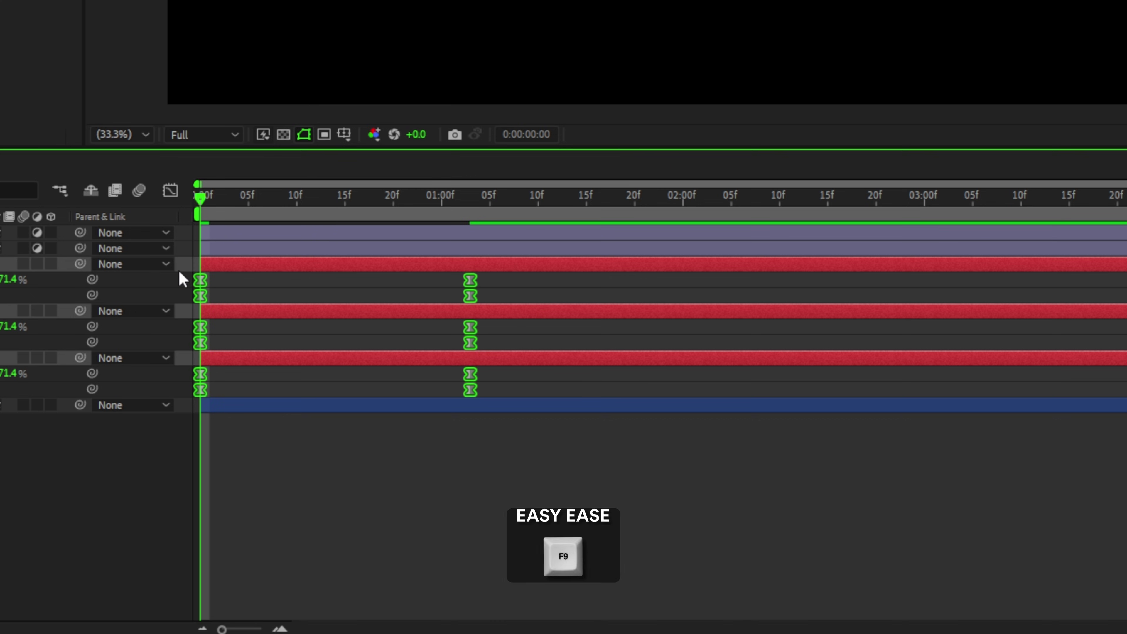
click(170, 191)
drag(312, 387, 204, 570)
click(471, 568)
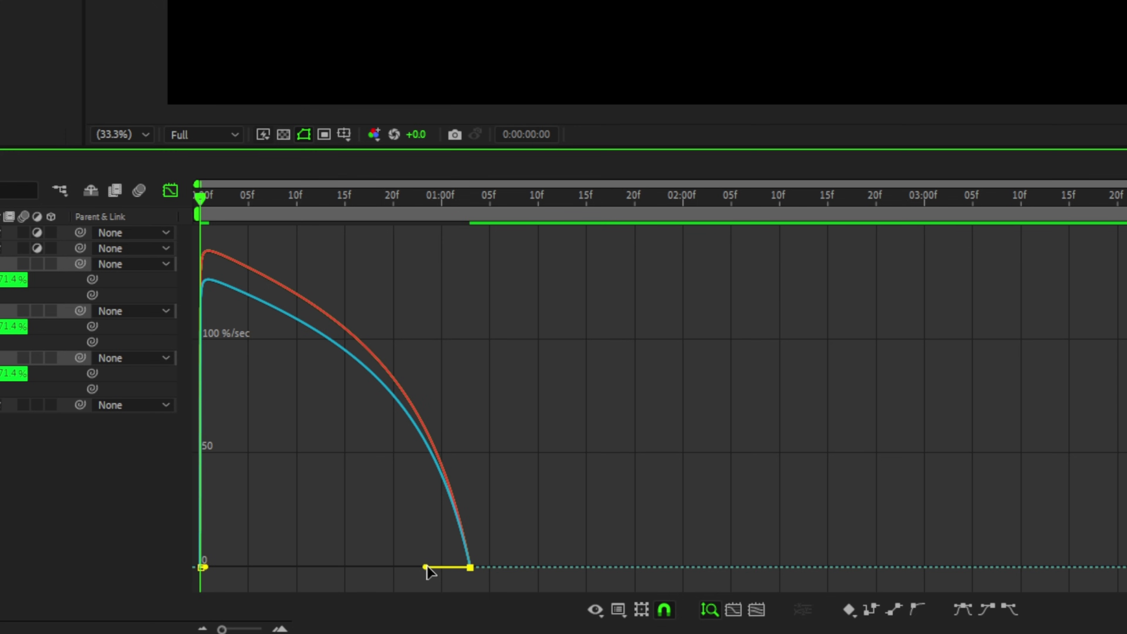
drag(427, 573, 320, 574)
click(173, 191)
Step: Offset THE and PROCESS a few frames later, with PROCESS after THE
click(279, 293)
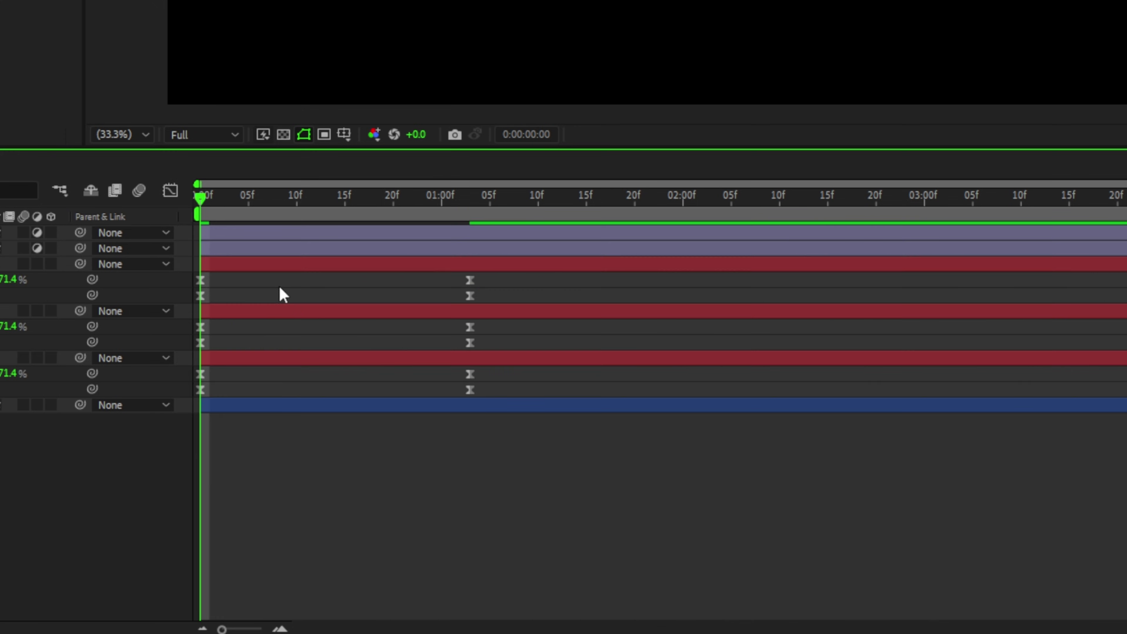
click(284, 311)
shift+click(292, 359)
drag(293, 359, 326, 361)
ctrl+click(316, 313)
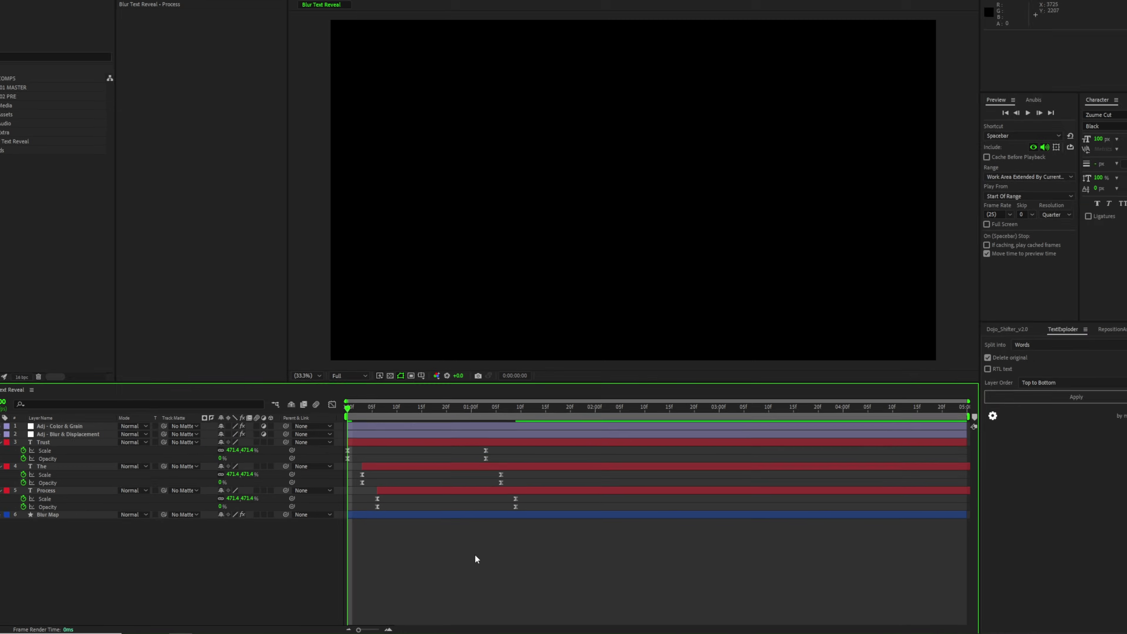
Step: Preview the staggered title reveal and save the project with Ctrl+S
key(space)
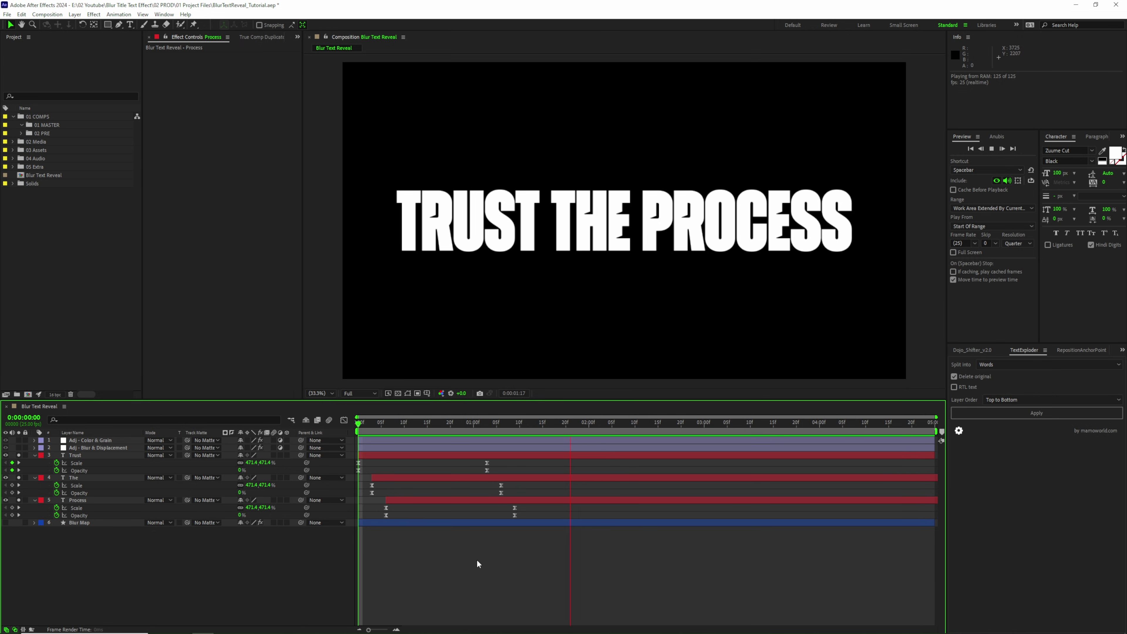
key(space)
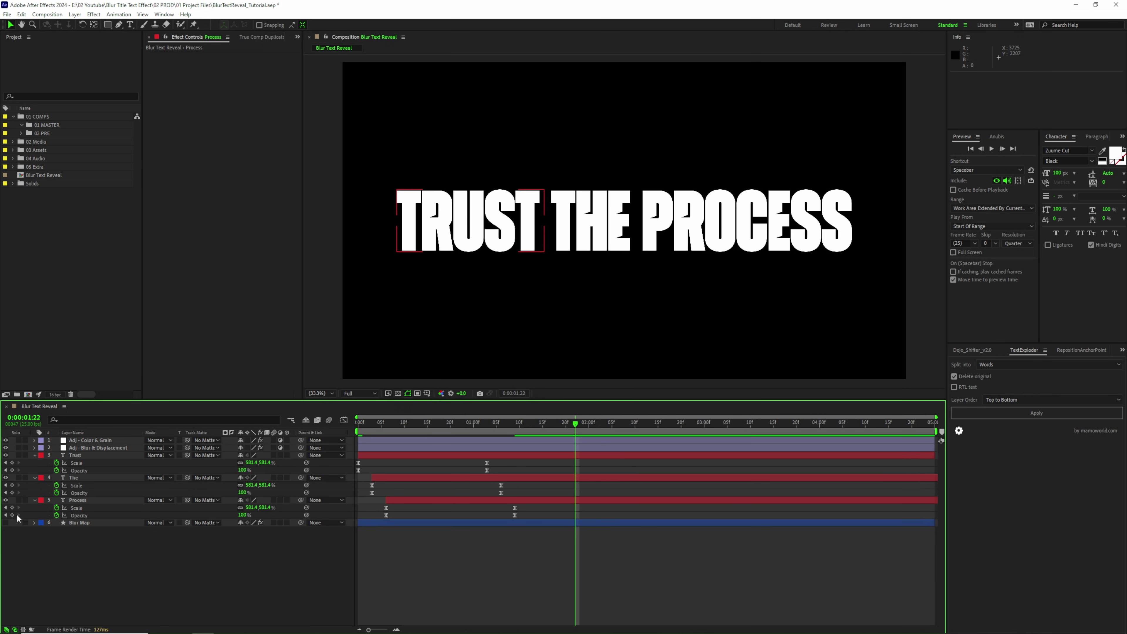
key(ctrl+s)
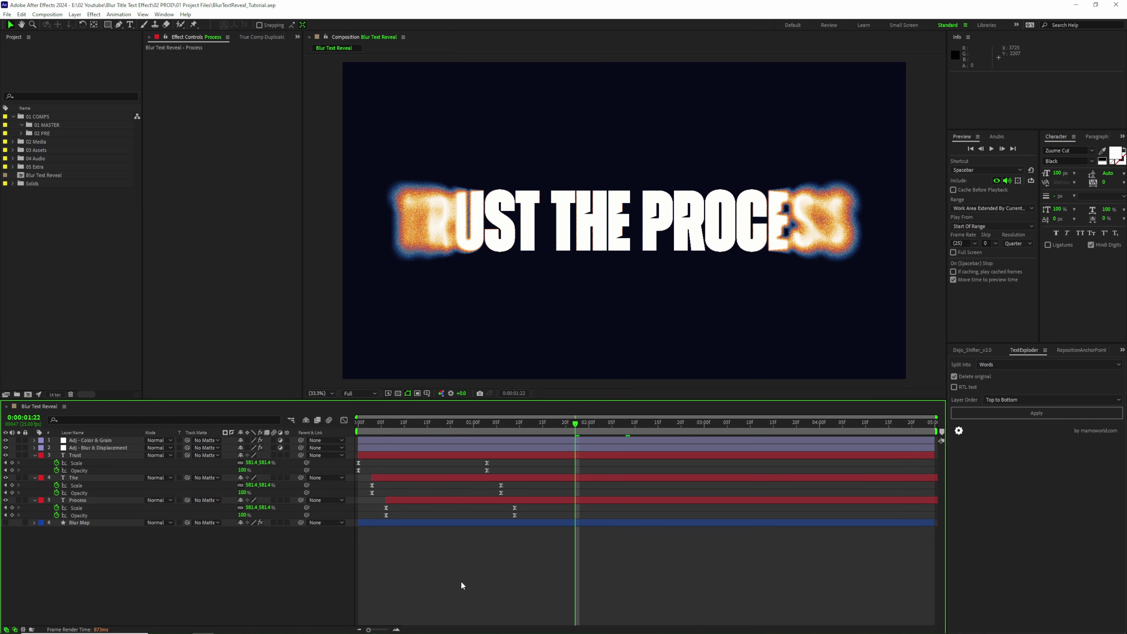
Step: Collapse all layers' revealed properties and play the preview again
key(ctrl+a)
key(u)
key(F2)
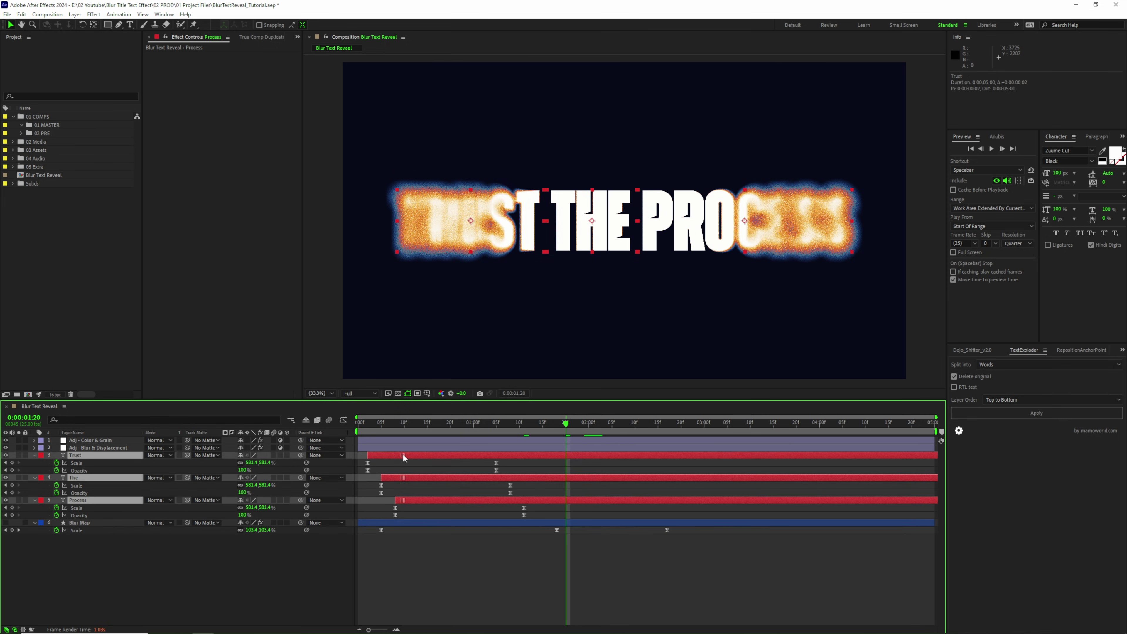
key(space)
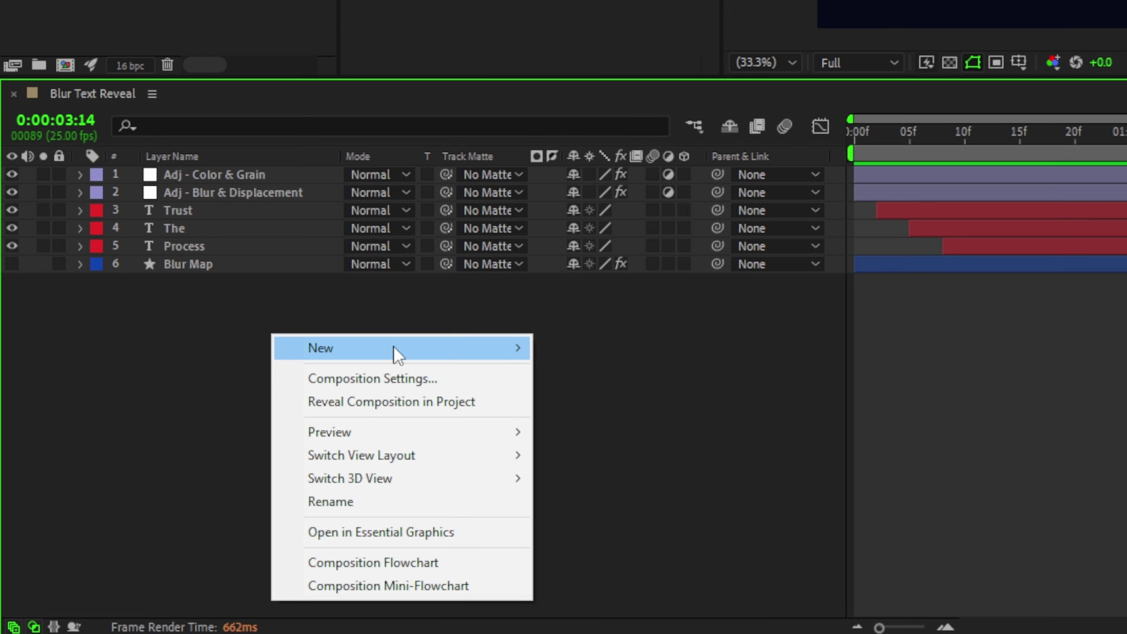
Step: Create a new Fractal Noise solid and apply the Fractal Noise effect to it
mouse_move(394, 354)
click(581, 401)
text(Fractal Noise)
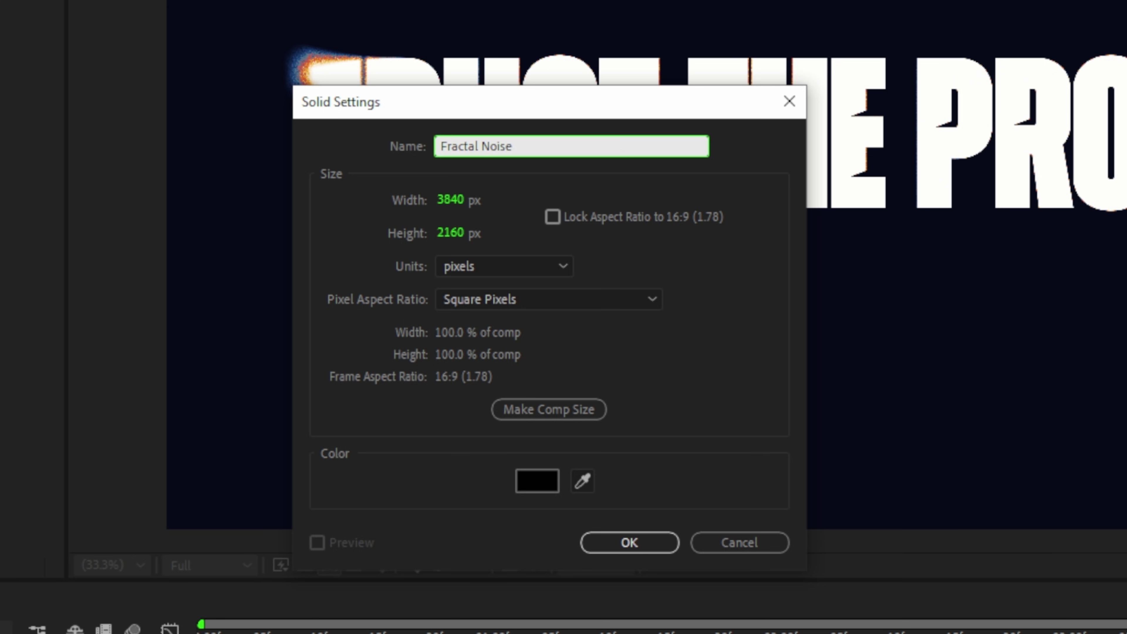
click(630, 543)
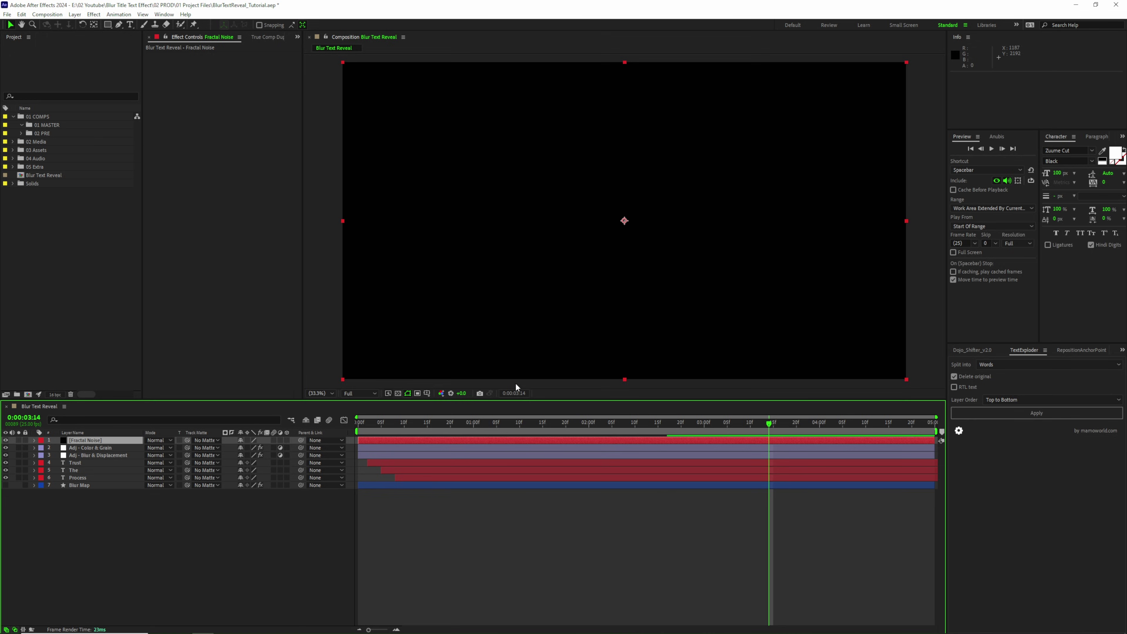
key(ctrl+space)
text(fractal)
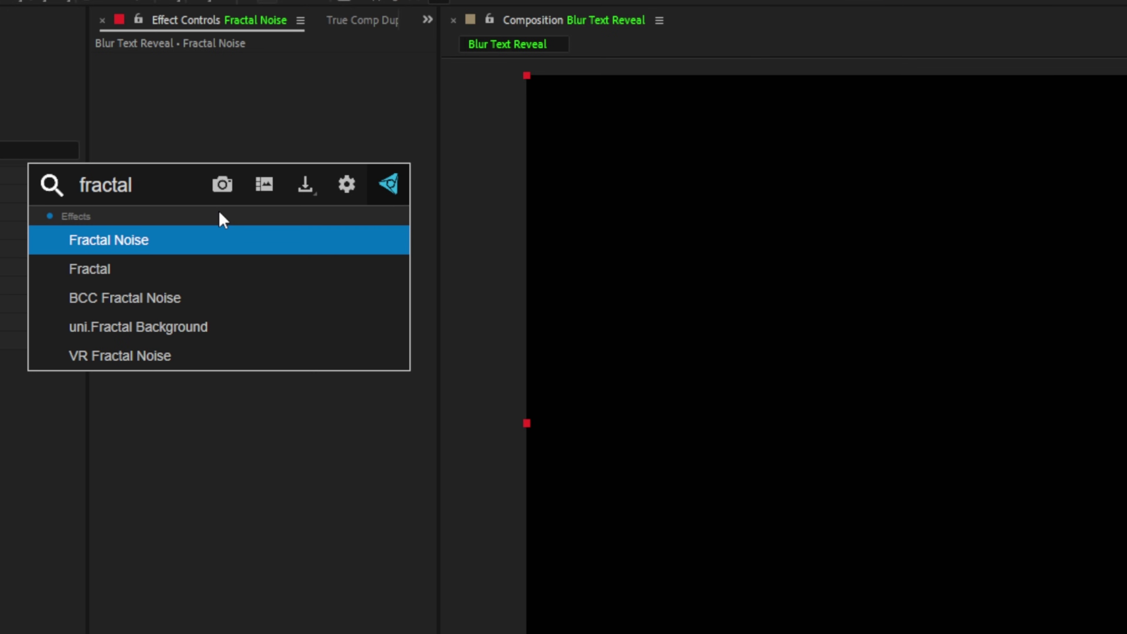
key(Return)
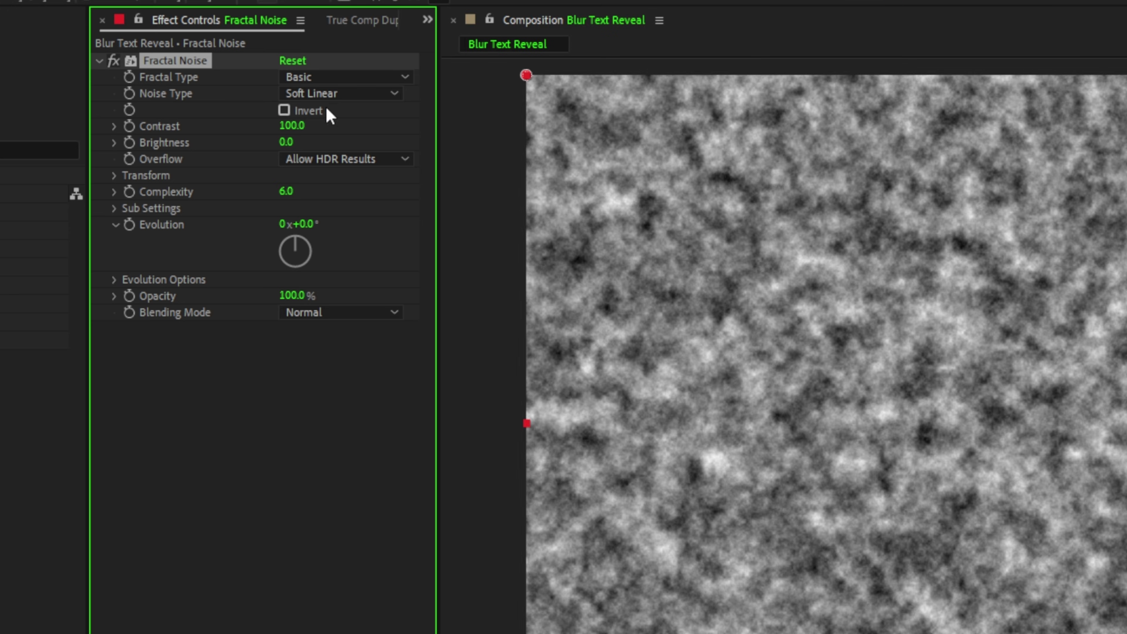
Step: Set the noise to Dynamic, contrast about 261, scale 207, and Evolution to time*100
click(353, 80)
click(399, 194)
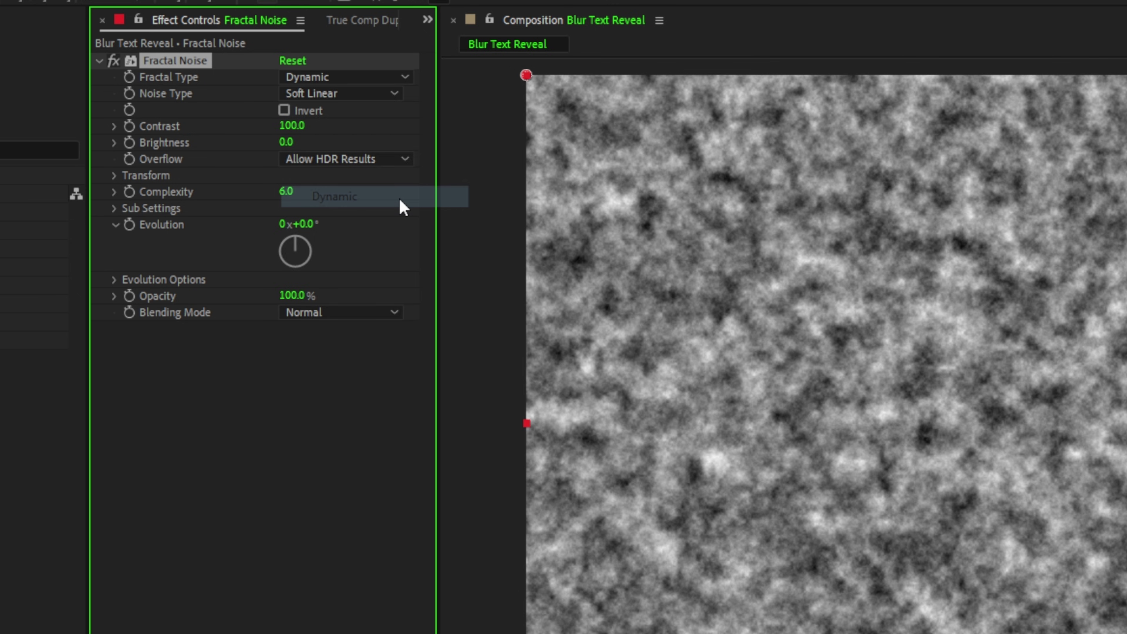
drag(292, 125, 448, 125)
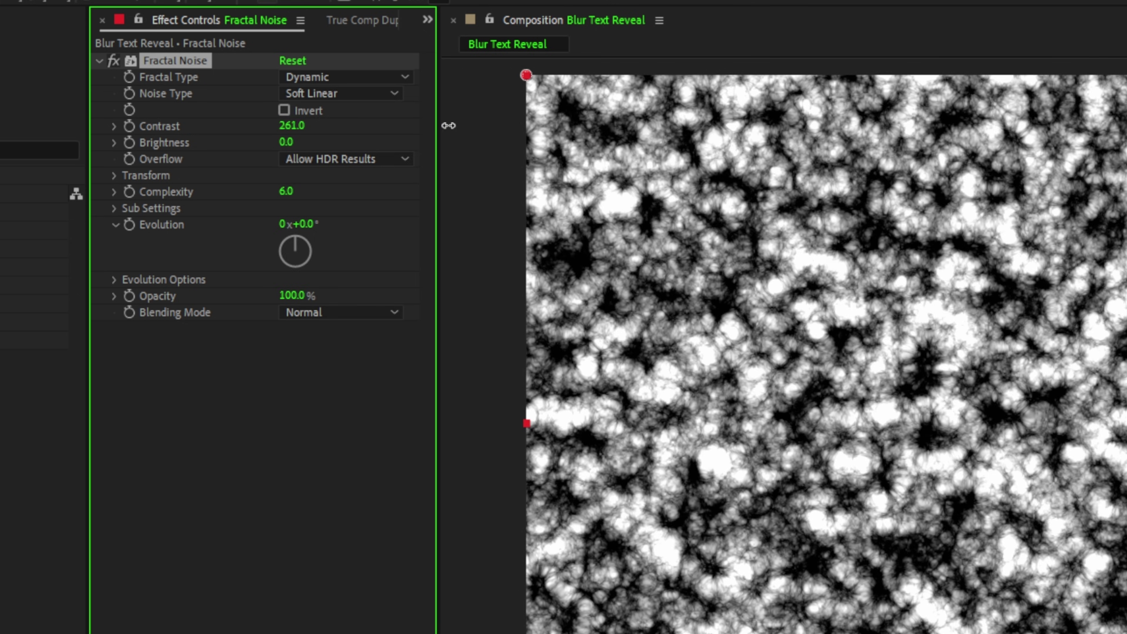
click(114, 176)
drag(297, 229, 394, 221)
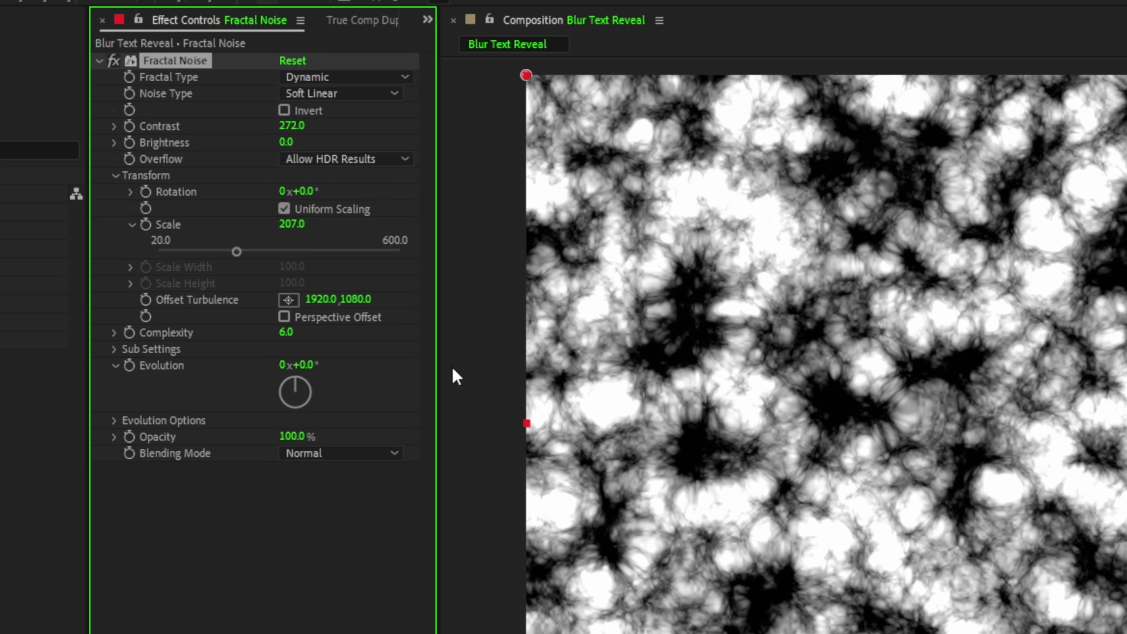
alt+click(129, 366)
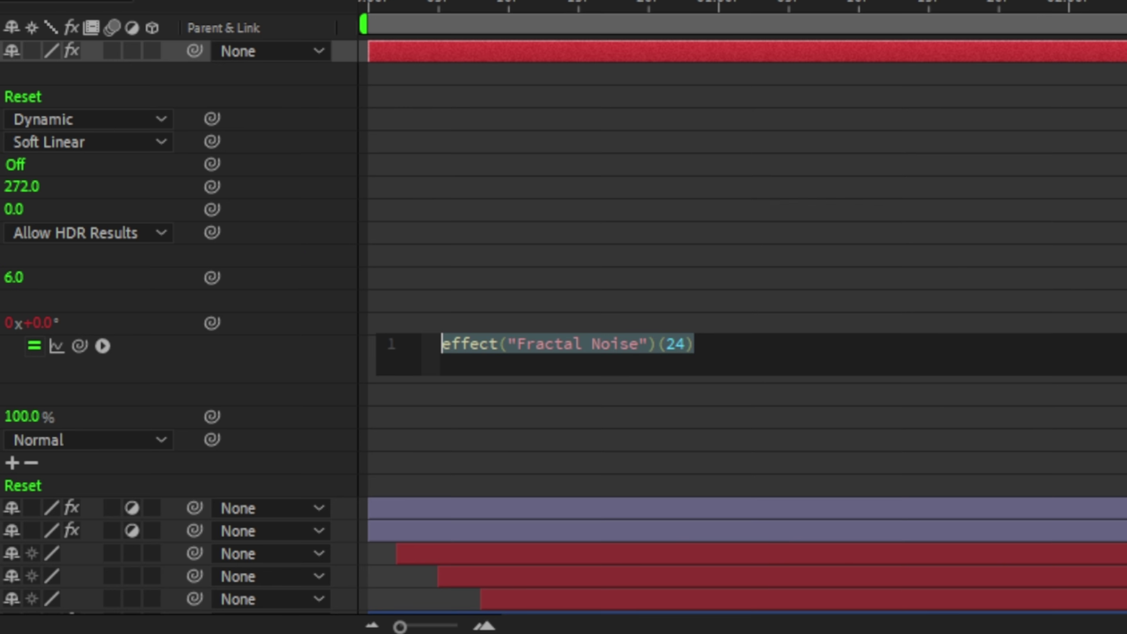
text(time*100)
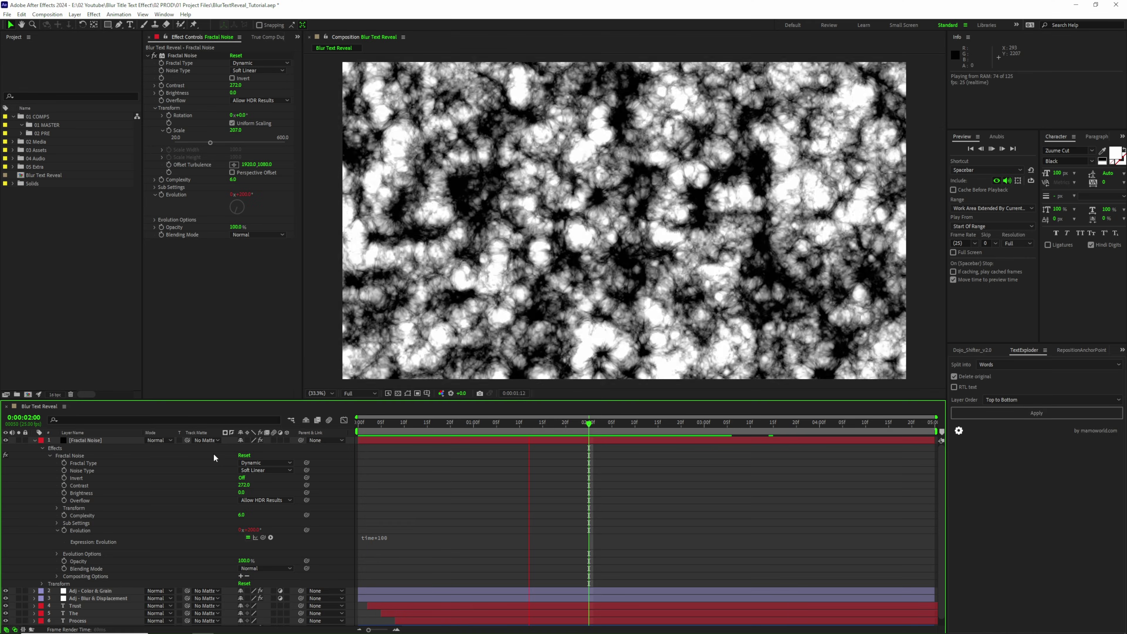
Step: Add Fast Box Blur to the noise with a radius of 50
key(ctrl+space)
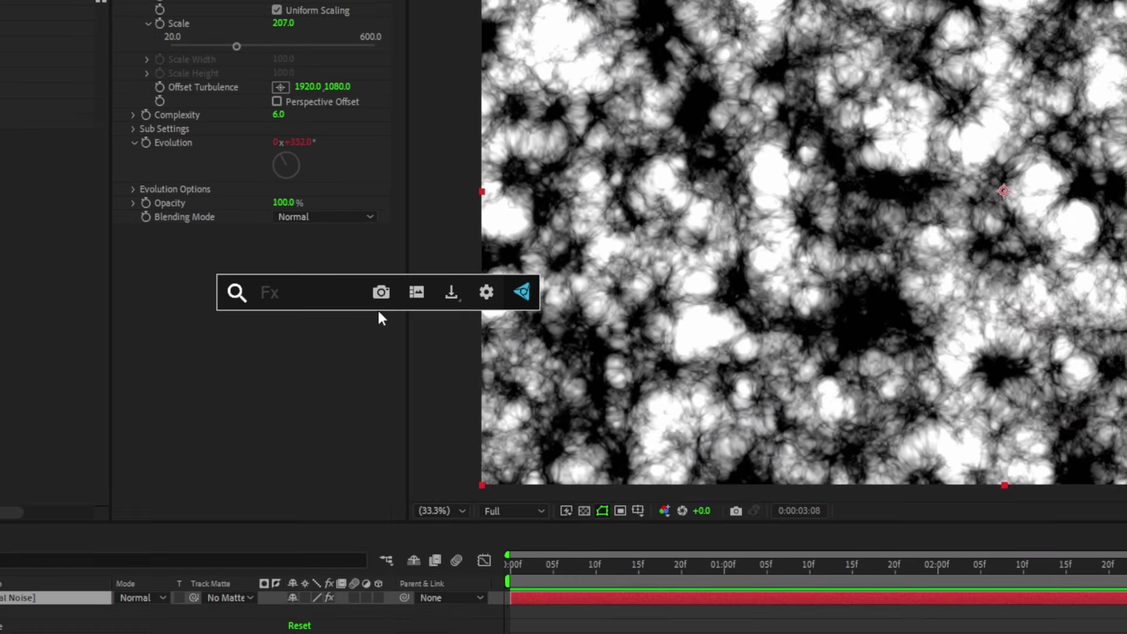
text(fas)
click(360, 346)
drag(291, 243, 360, 246)
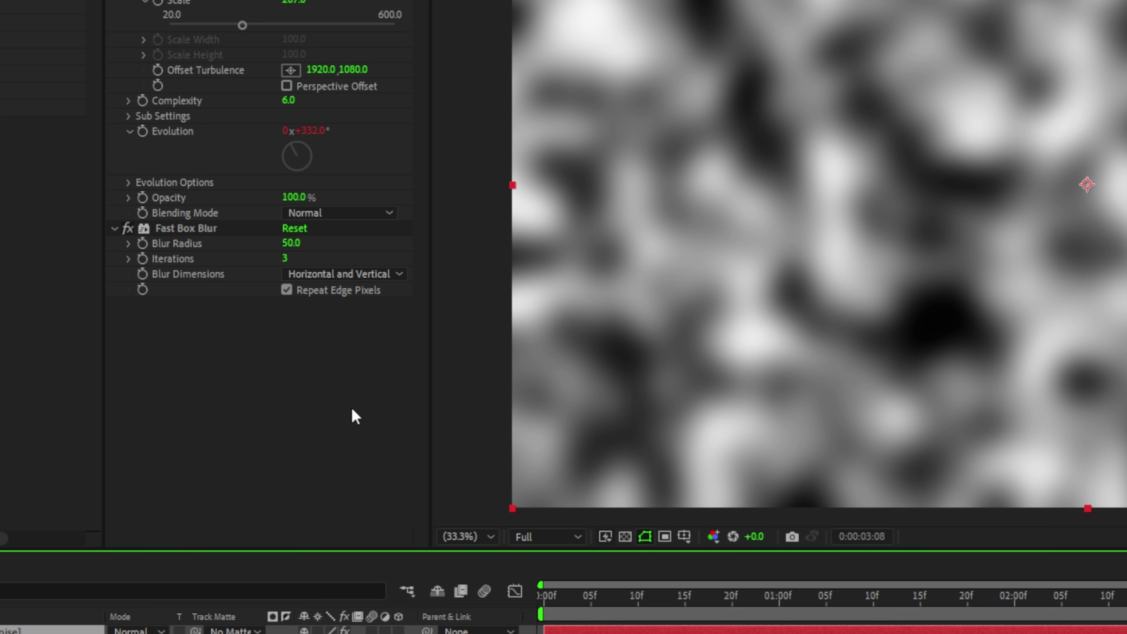
Step: Add Calculations multiplying Blur Map (Effects & Masks) at 100% opacity over the noise
key(ctrl+space)
text(calc)
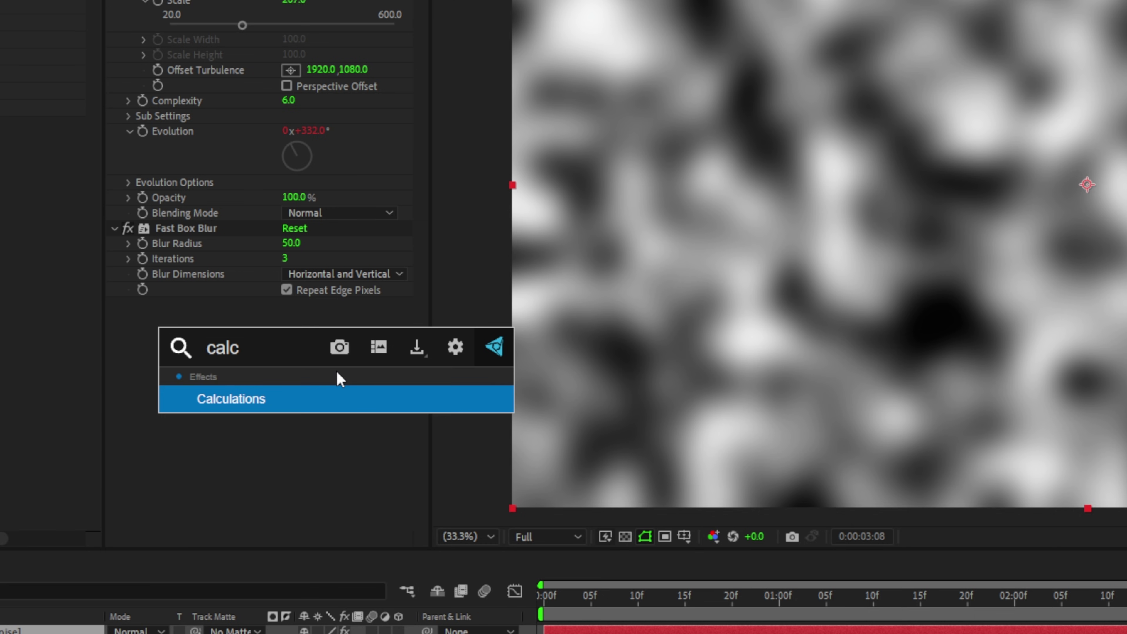
key(Return)
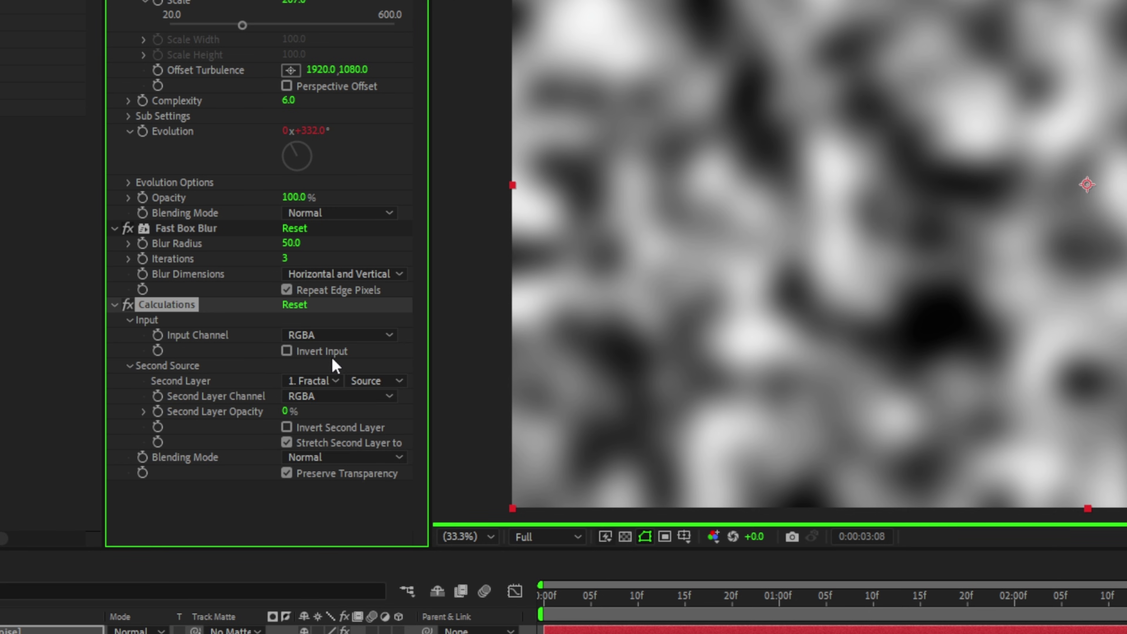
click(333, 388)
click(392, 540)
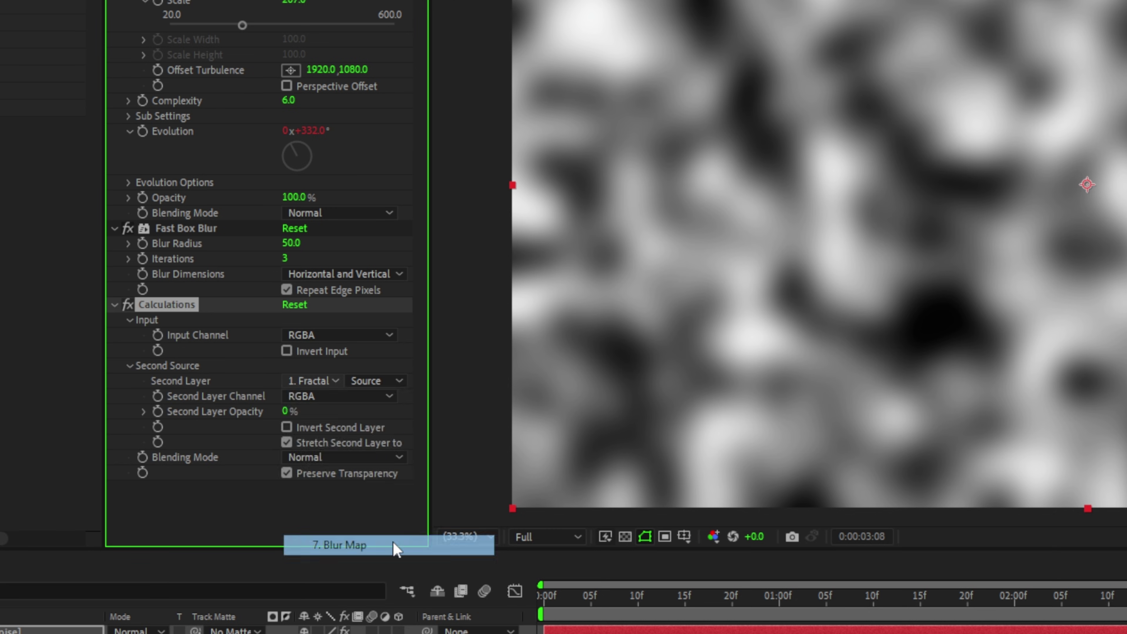
click(390, 382)
click(417, 439)
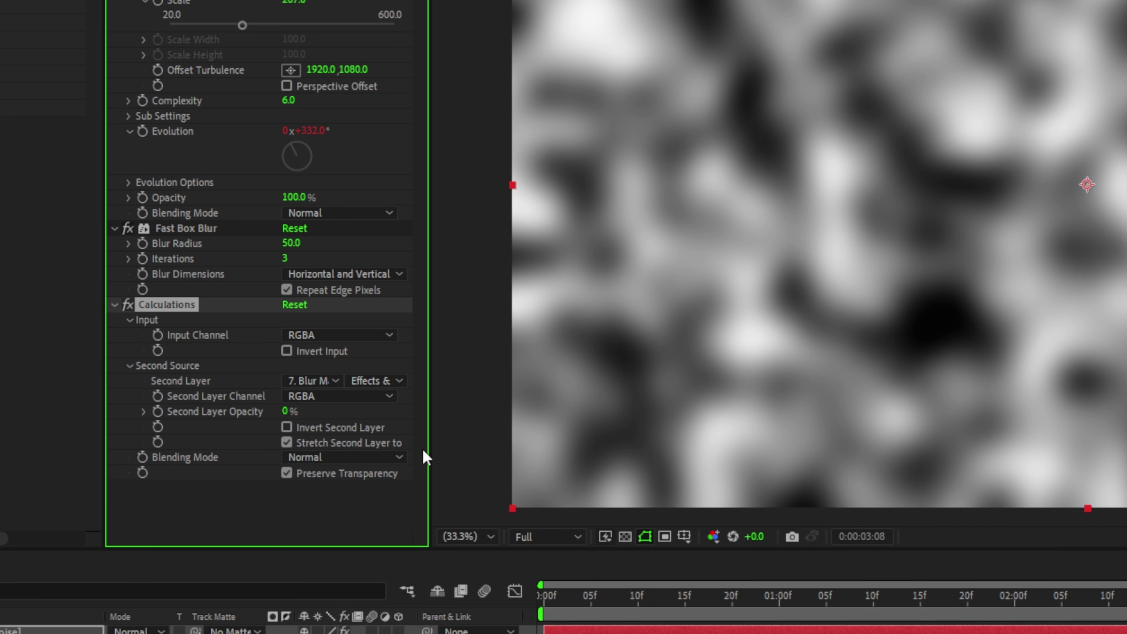
drag(286, 411, 397, 414)
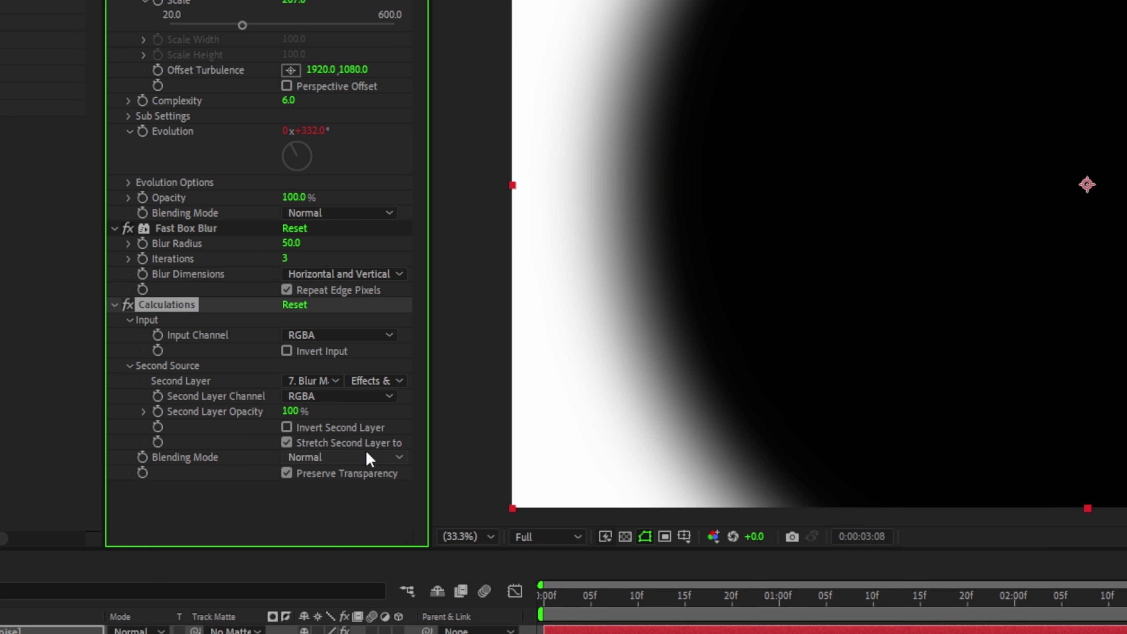
click(365, 458)
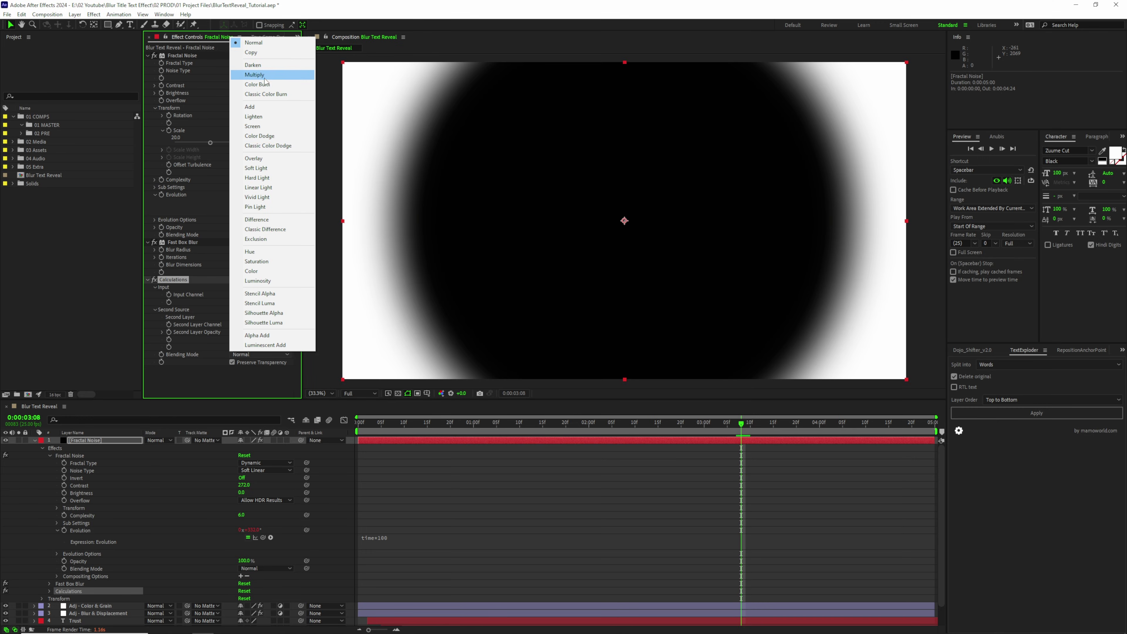
click(265, 76)
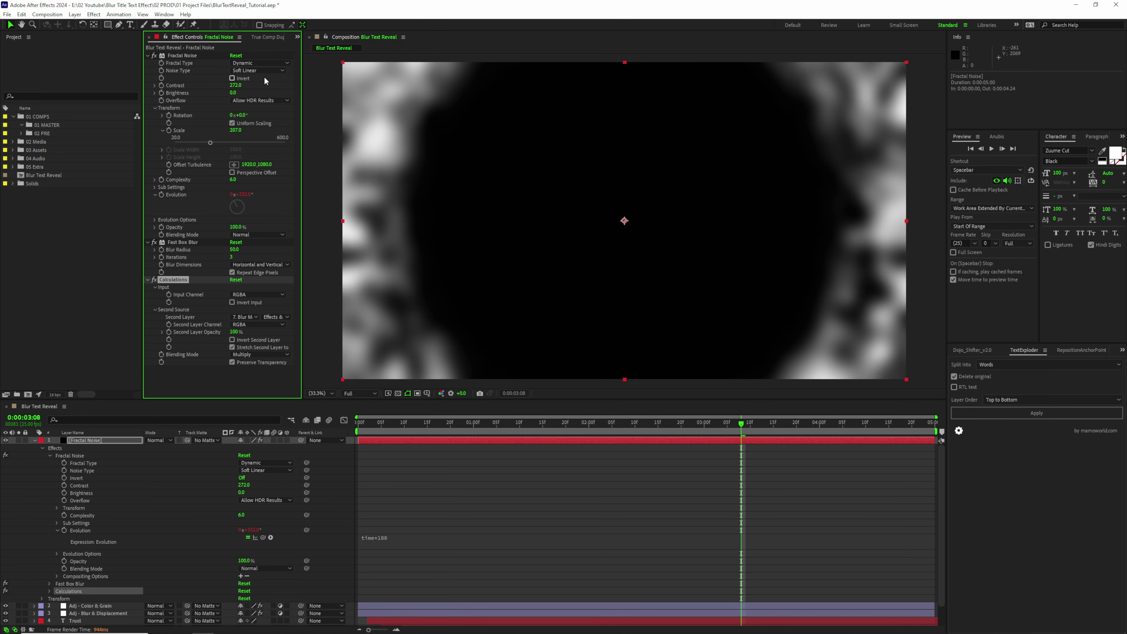
drag(378, 424, 613, 430)
Step: Add a Tint effect mapping black to 50% brightness grey (808080), then collapse the layer
key(ctrl+space)
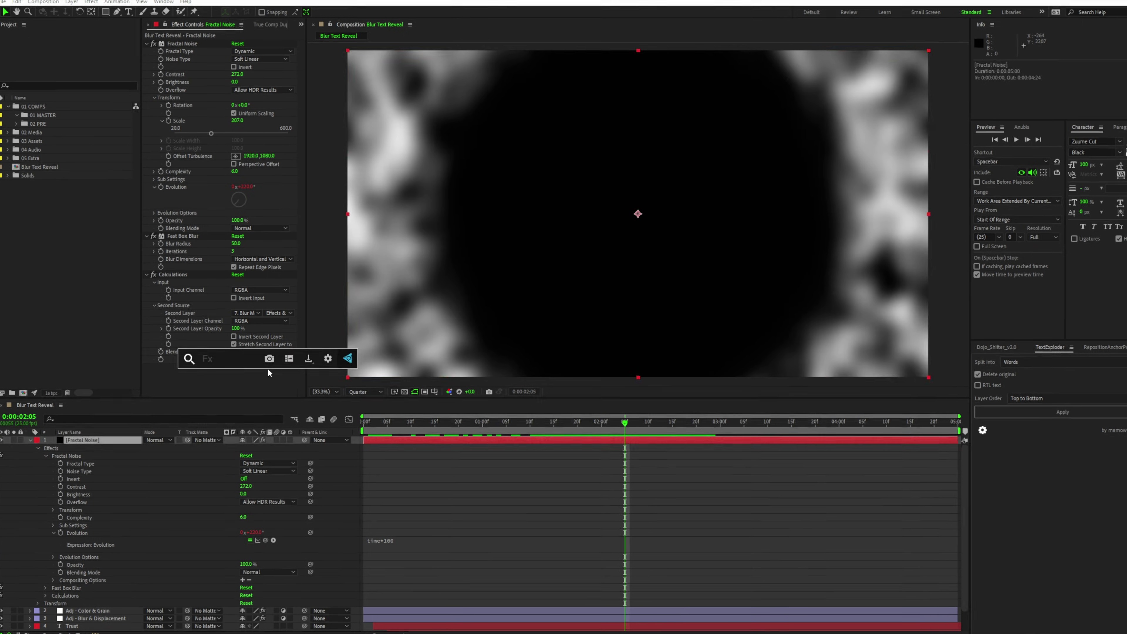
text(tin)
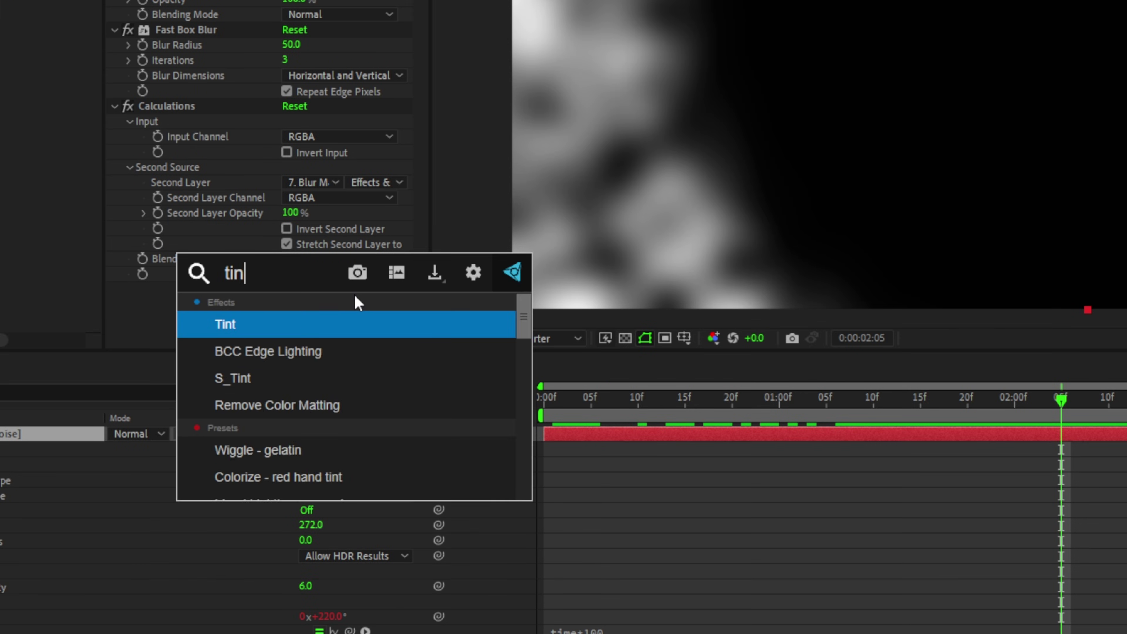
key(Return)
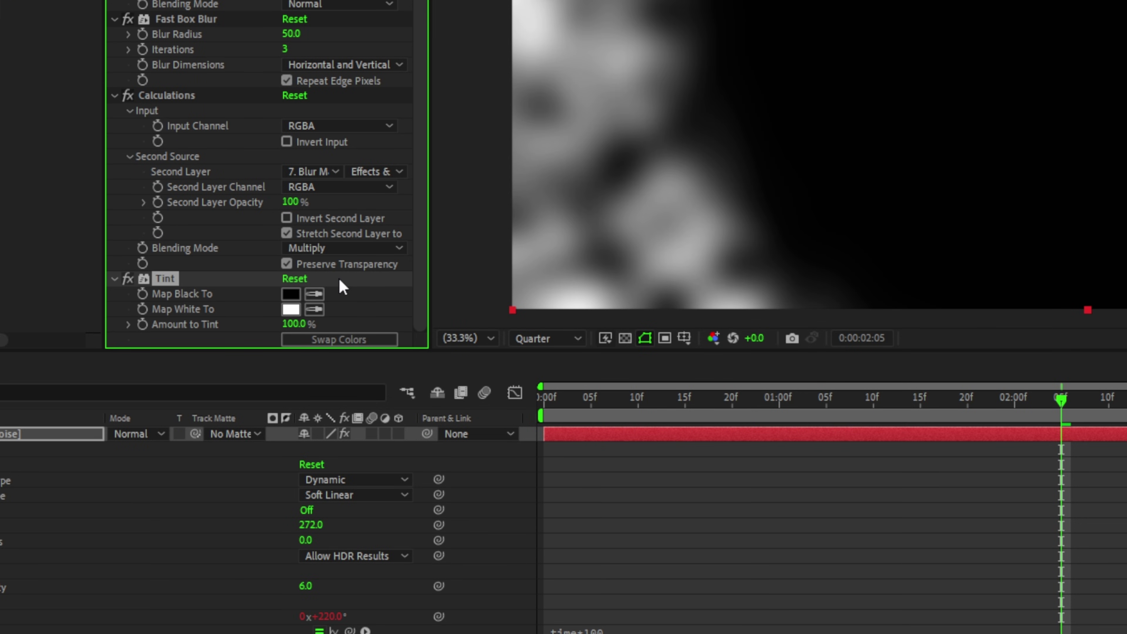
click(291, 296)
click(925, 441)
text(50)
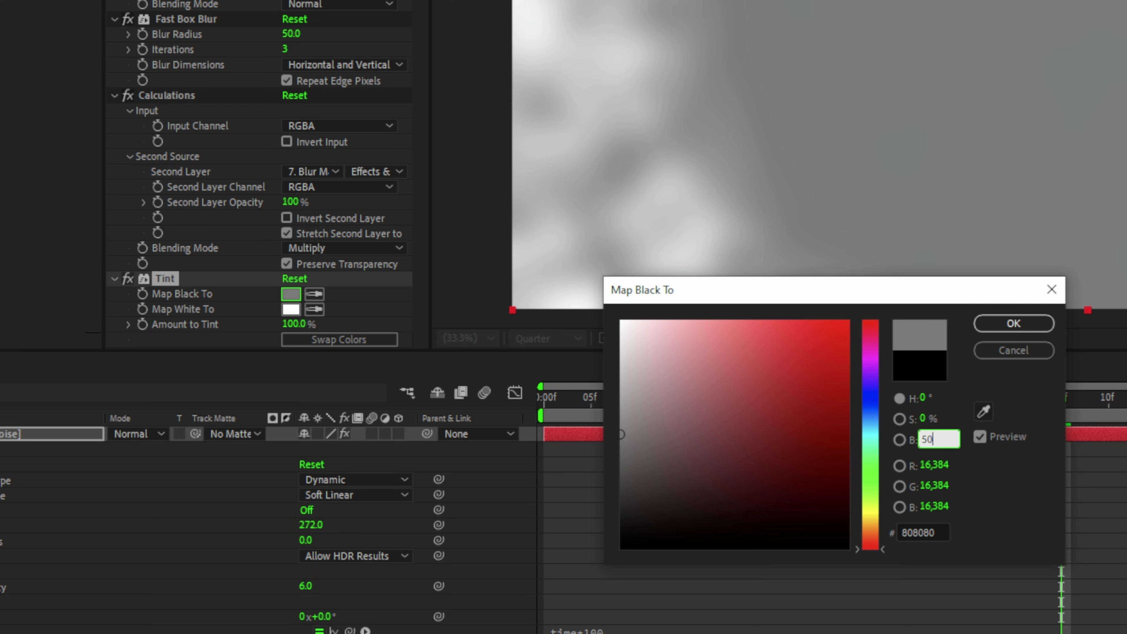
key(Return)
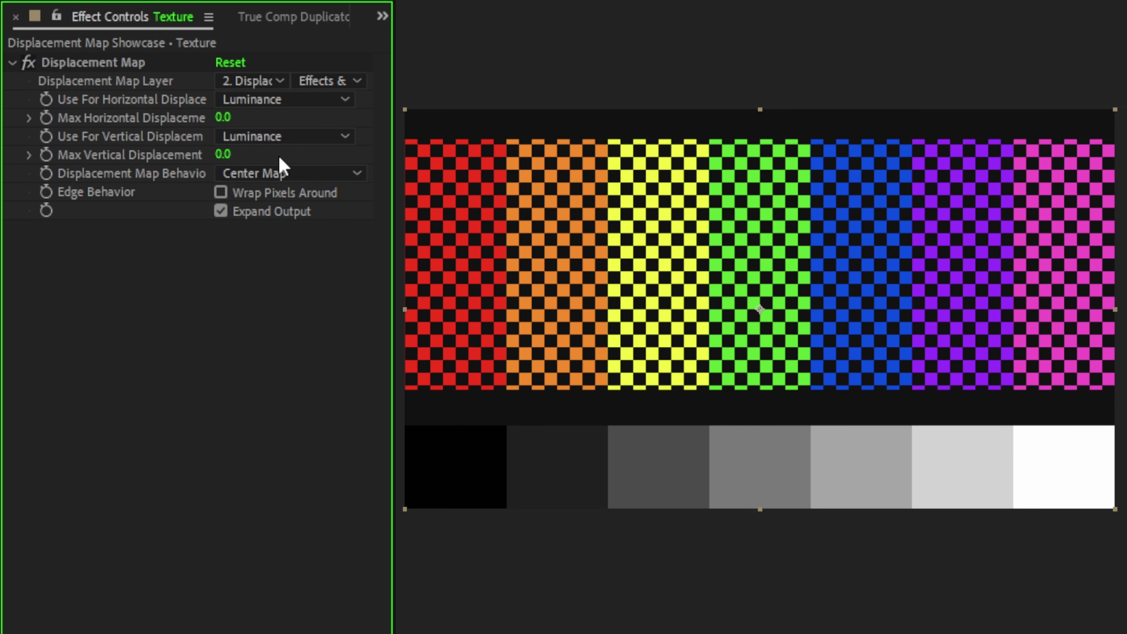
drag(222, 117, 199, 154)
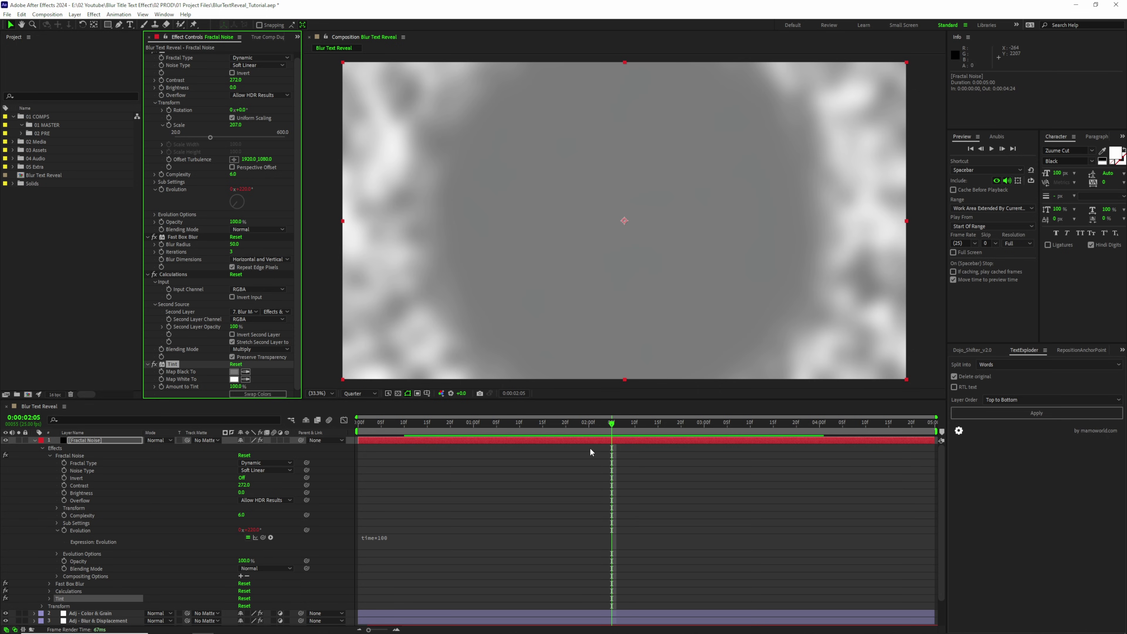
click(556, 440)
Step: Hide the Fractal Noise layer, place it below Blur Map, and select Adj - Blur & Displacement
key(u)
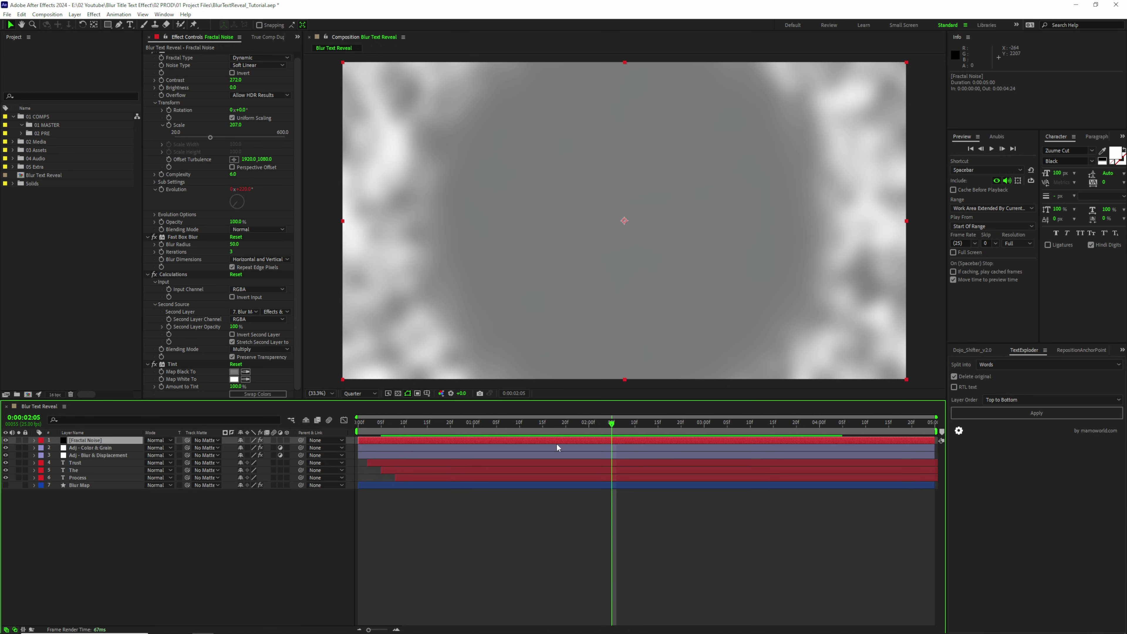
click(6, 440)
drag(94, 500, 94, 500)
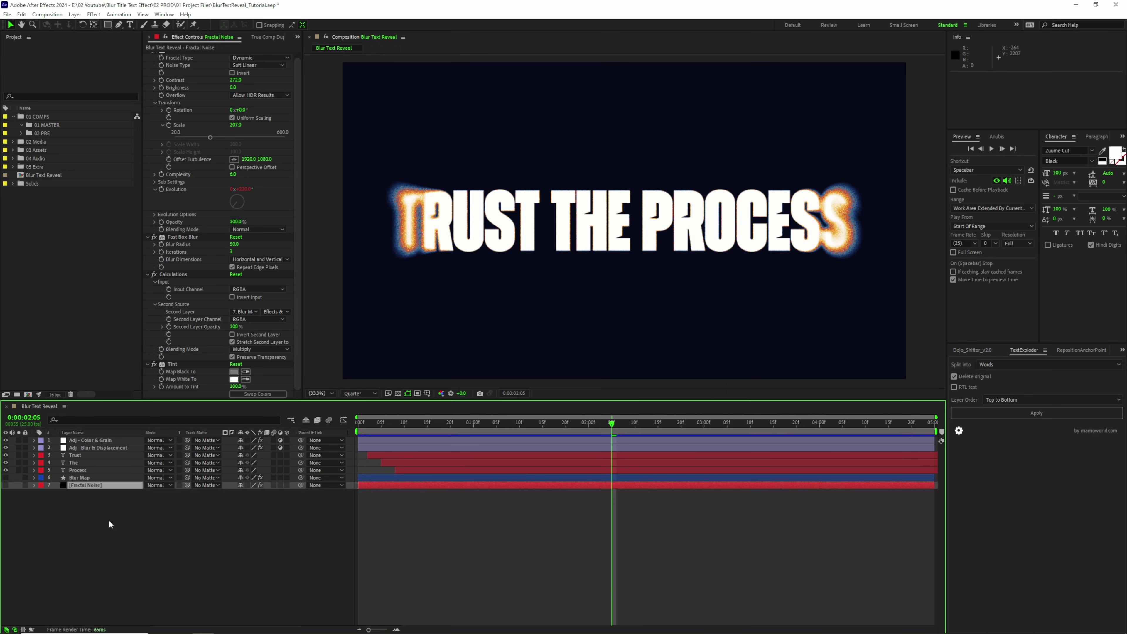
click(113, 447)
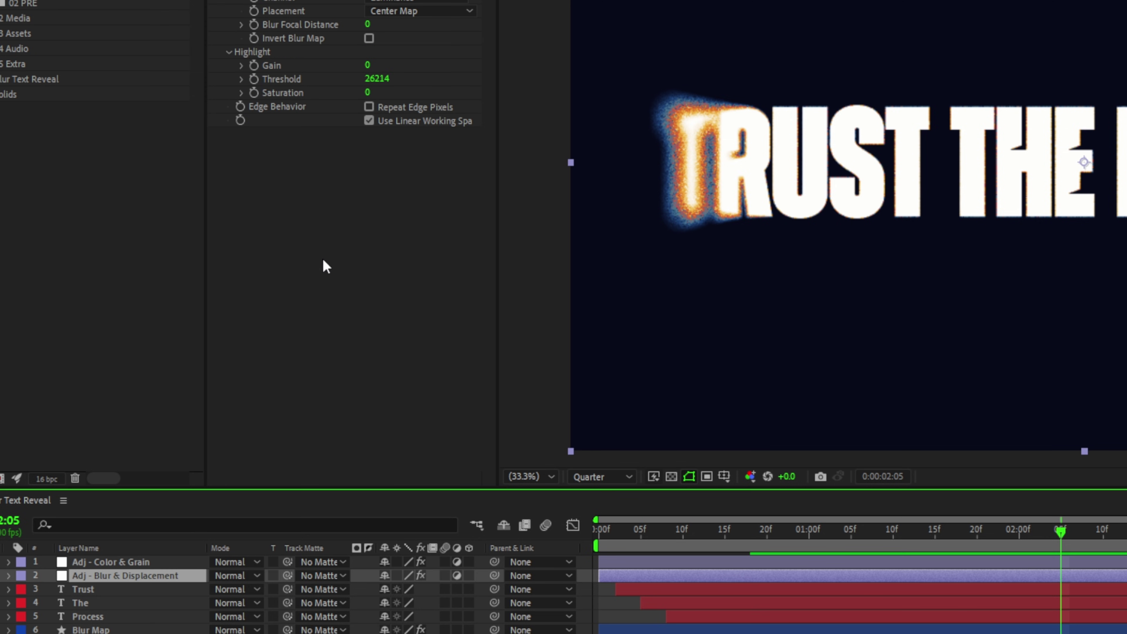
Step: Add a Displacement Map using Fractal Noise (Effects & Masks), luminance both ways, horizontal 100
key(ctrl+space)
text(displace)
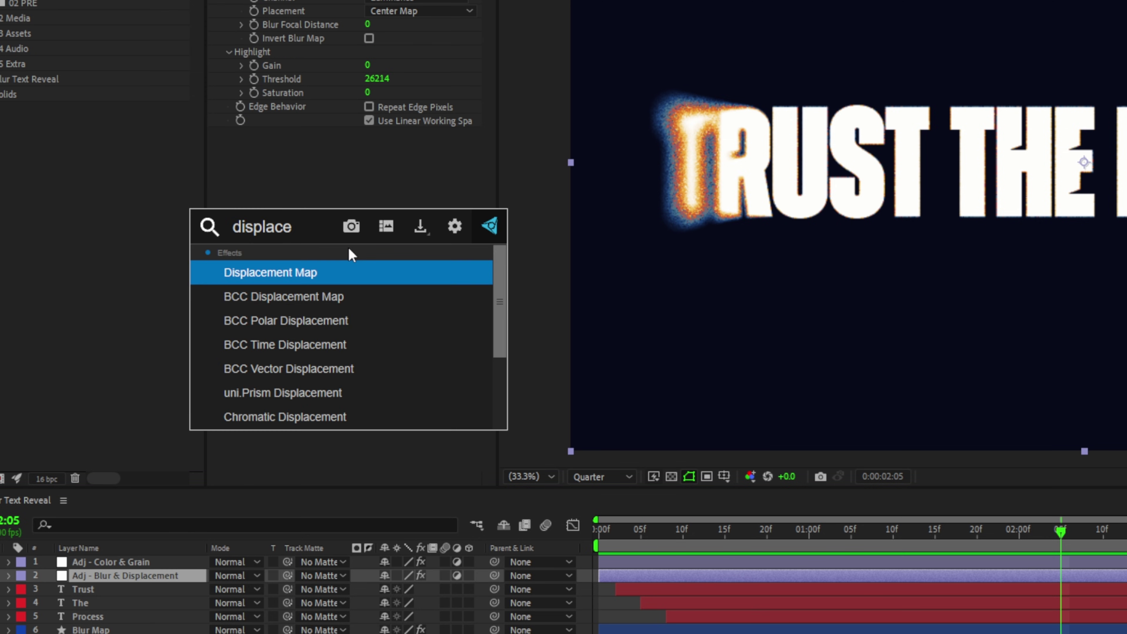
click(332, 277)
click(401, 147)
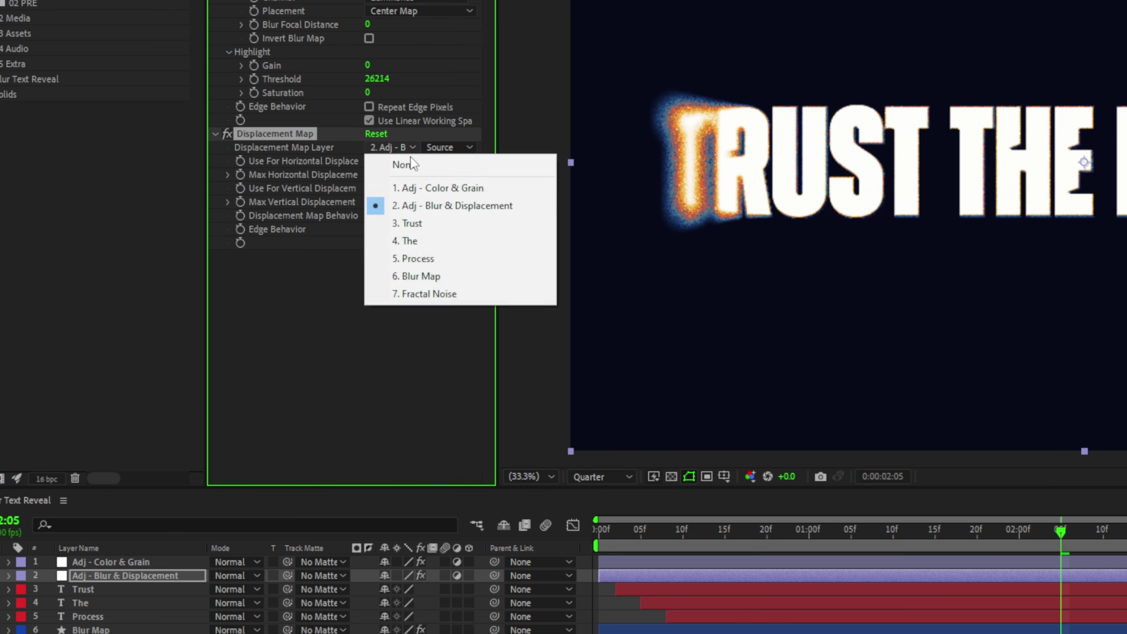
click(468, 294)
click(449, 147)
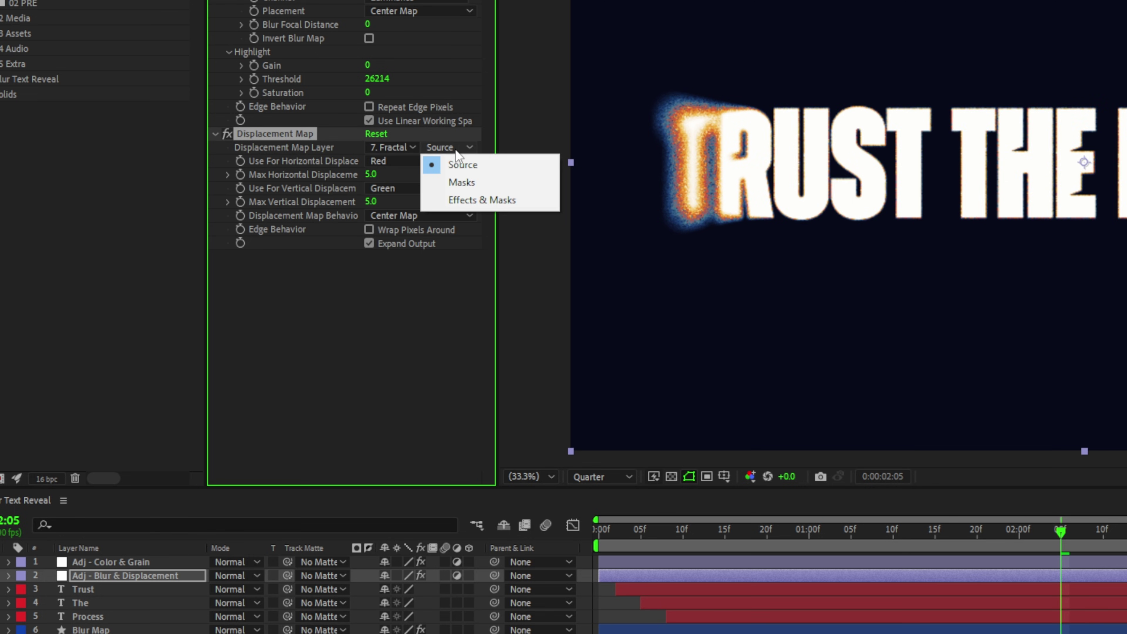
click(487, 201)
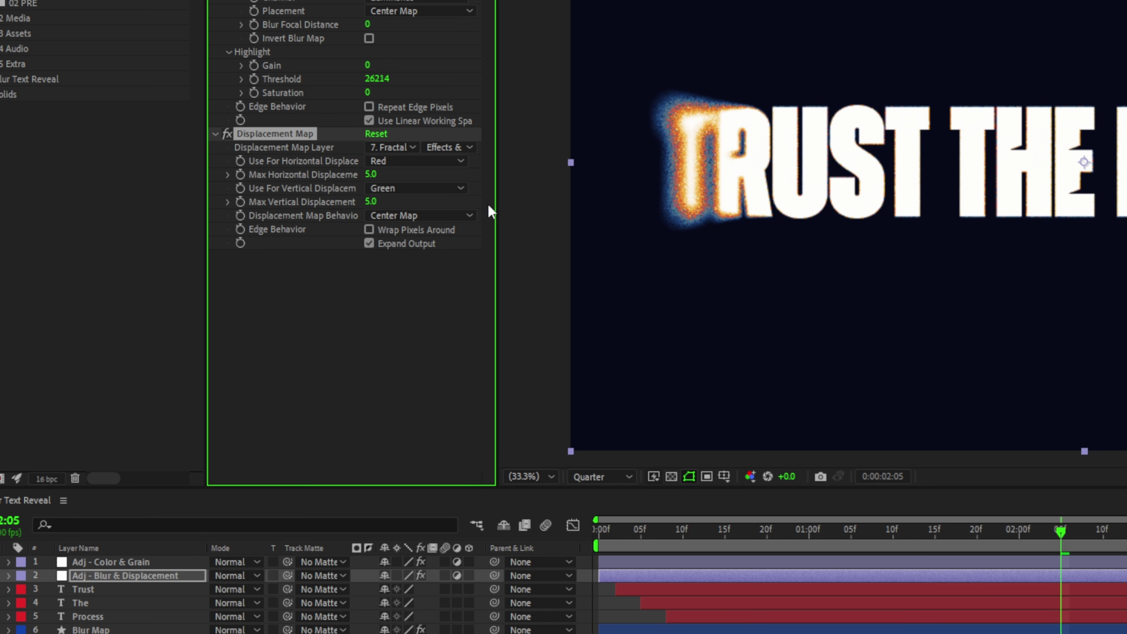
click(434, 160)
click(426, 249)
click(421, 189)
click(434, 274)
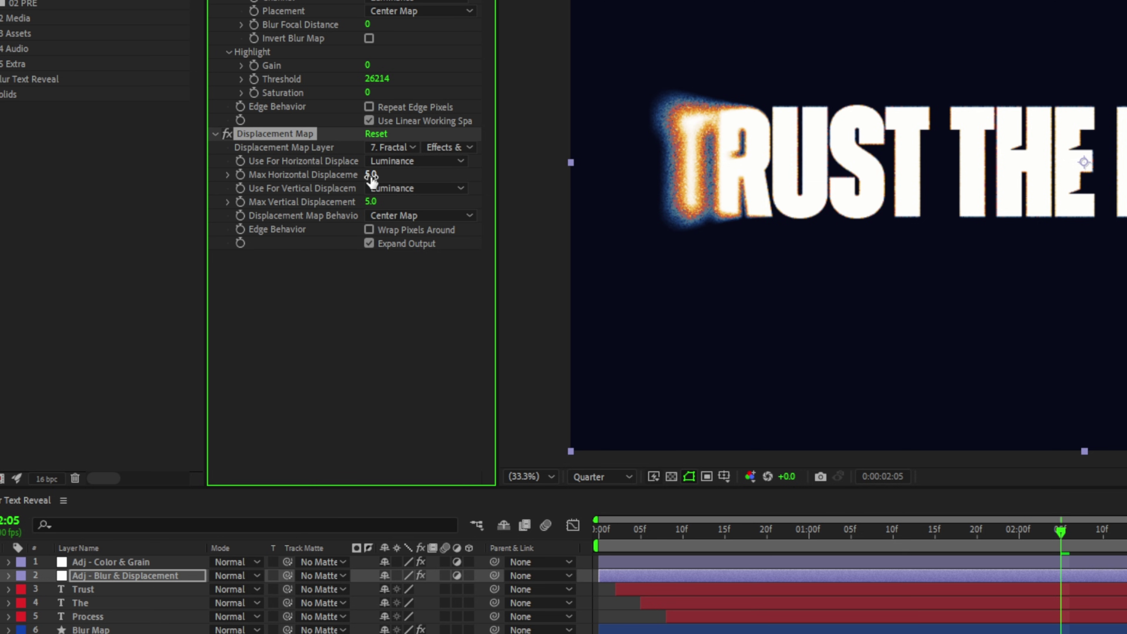
click(371, 174)
text(100)
key(Return)
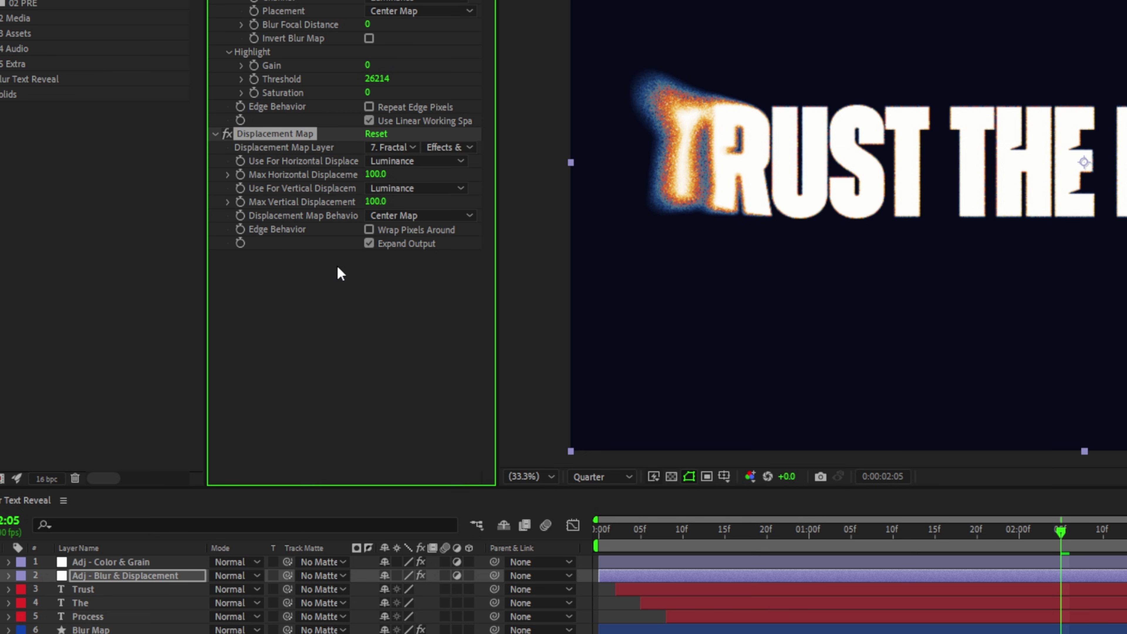
Step: Duplicate the Displacement Map and set the copy's horizontal displacement to -100
key(ctrl+d)
click(376, 298)
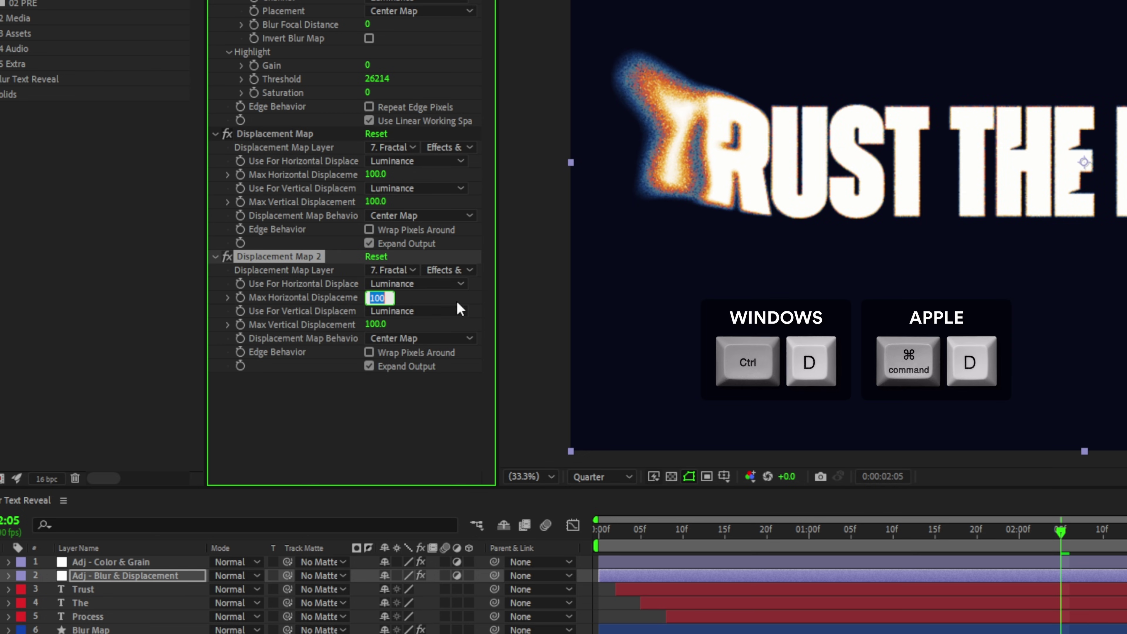
text(-100)
key(Tab)
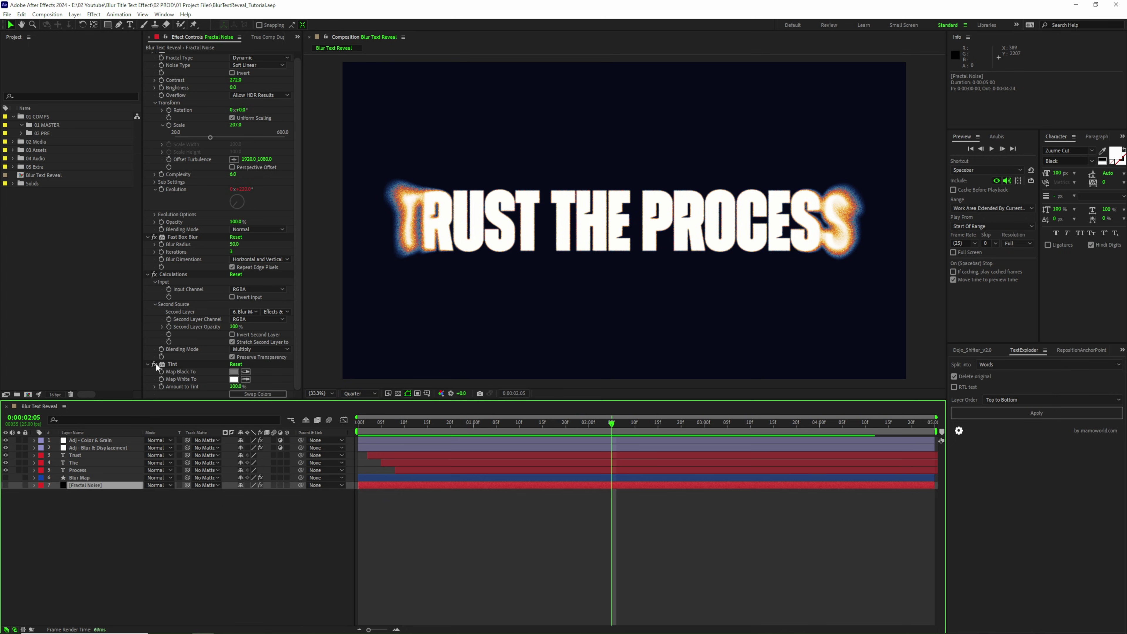
Step: Temporarily disable the Tint and Fast Box Blur effects and check the reveal at earlier frames
click(155, 365)
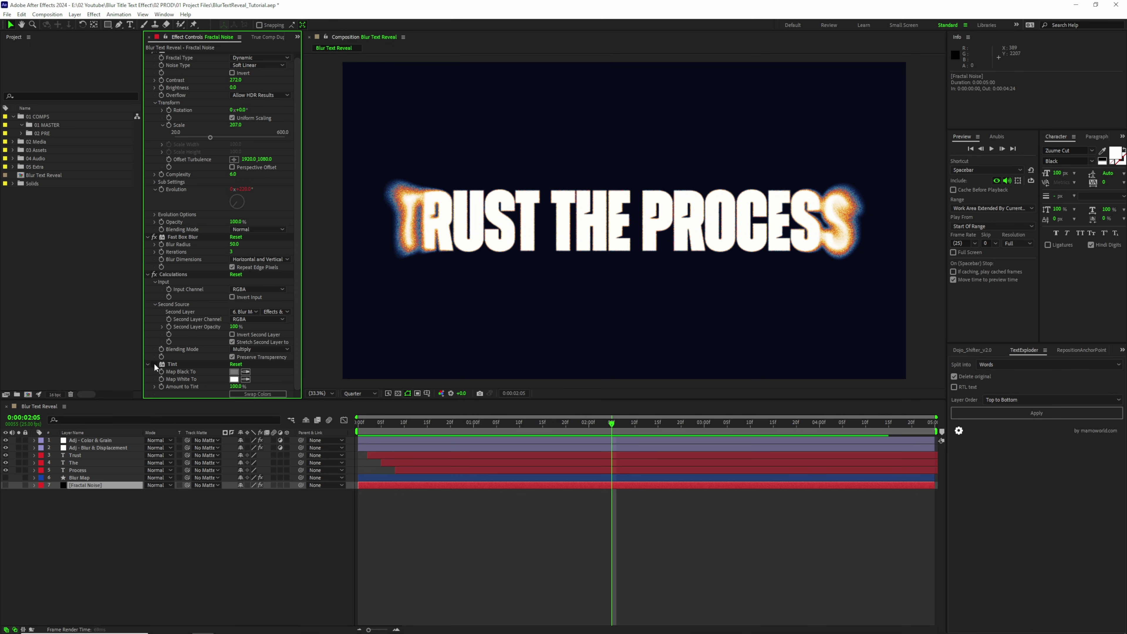
click(155, 238)
drag(549, 425, 515, 426)
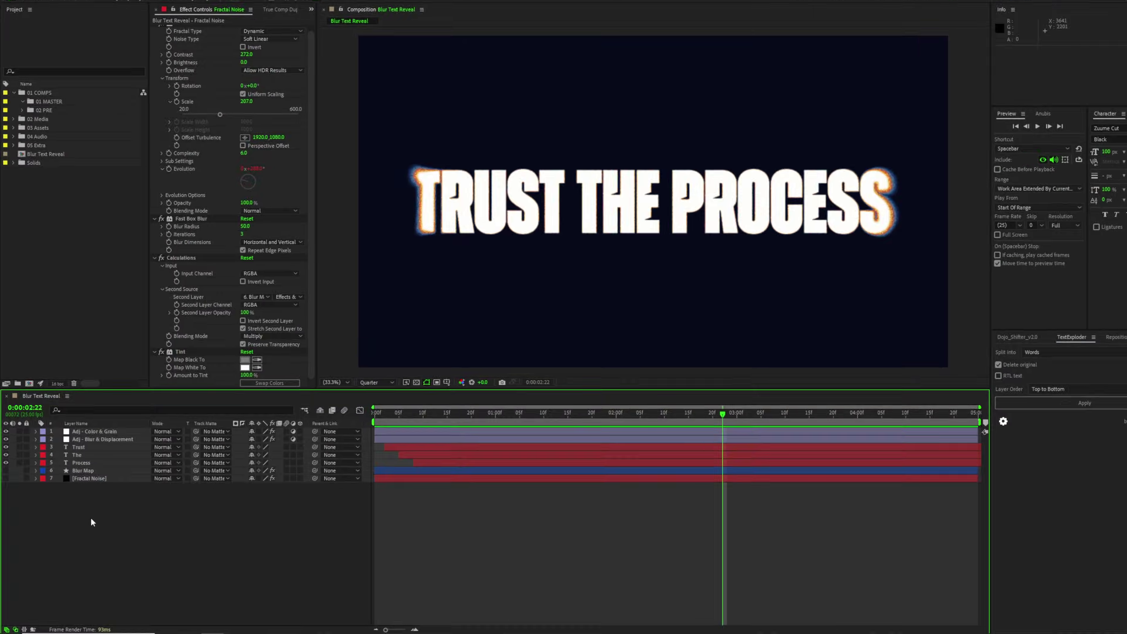
Step: Add a new adjustment layer named 'Adj - Glow'
right_click(92, 523)
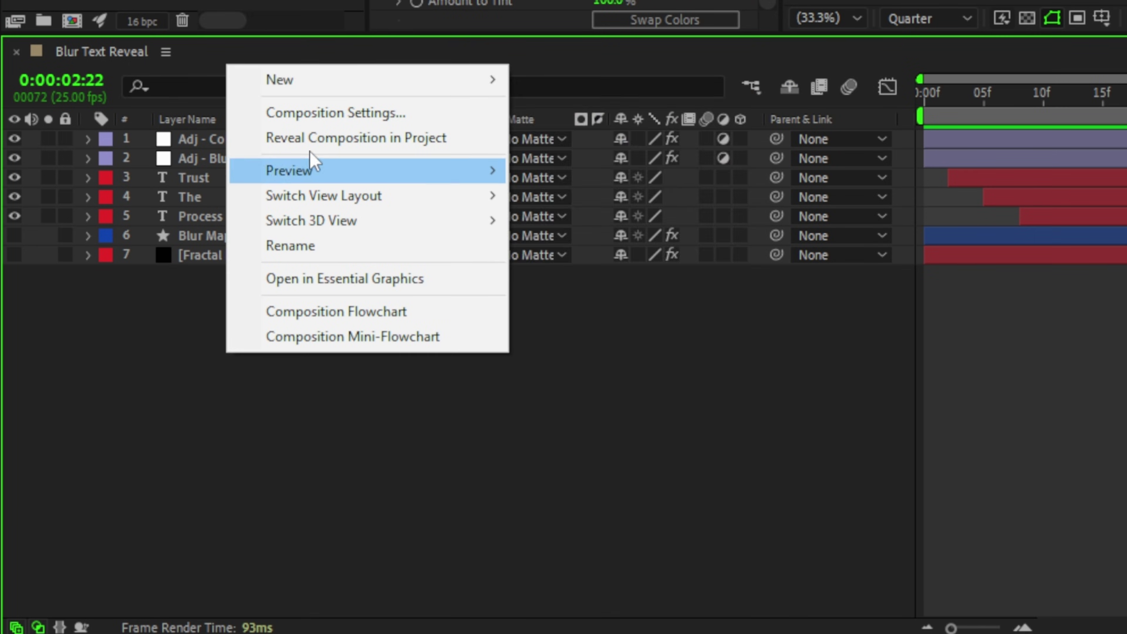
mouse_move(135, 410)
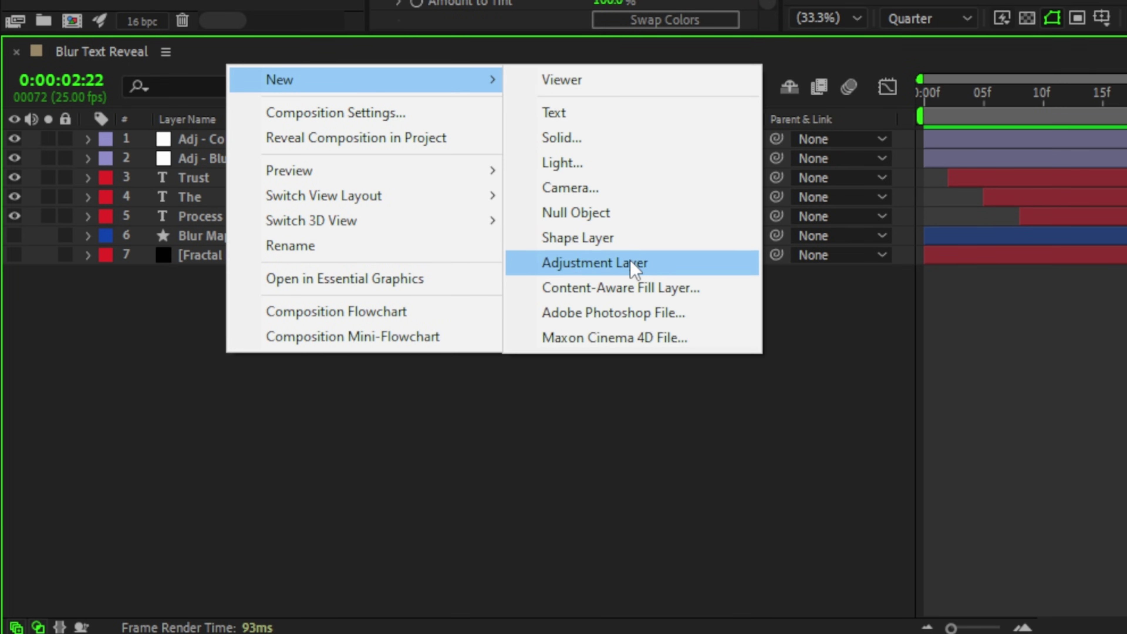
click(634, 263)
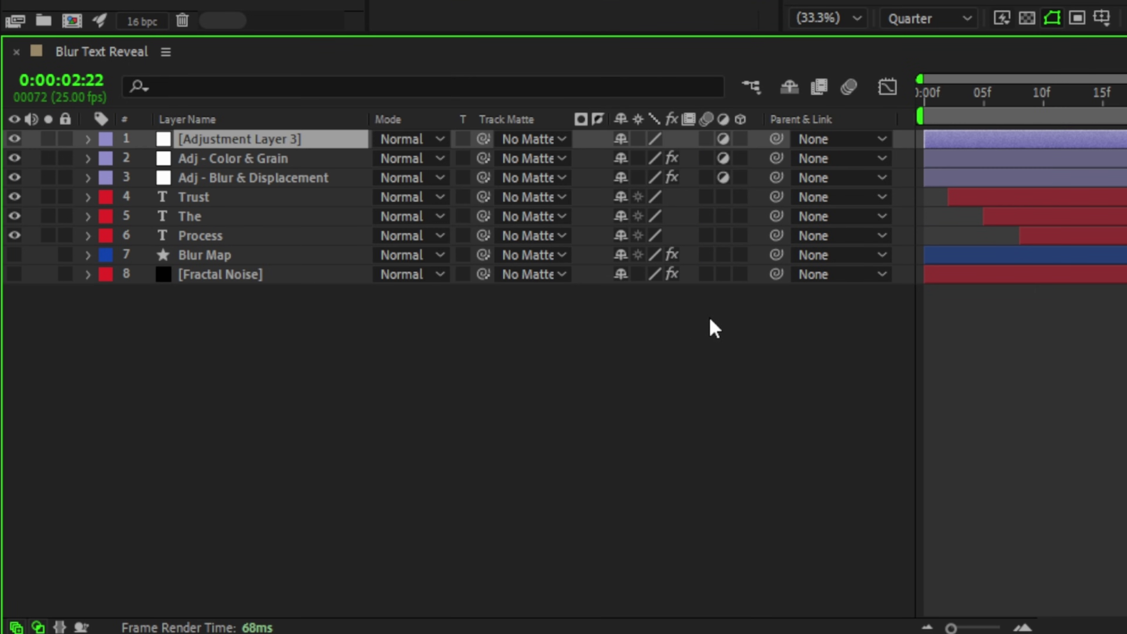
key(Return)
text(Adj - Glow)
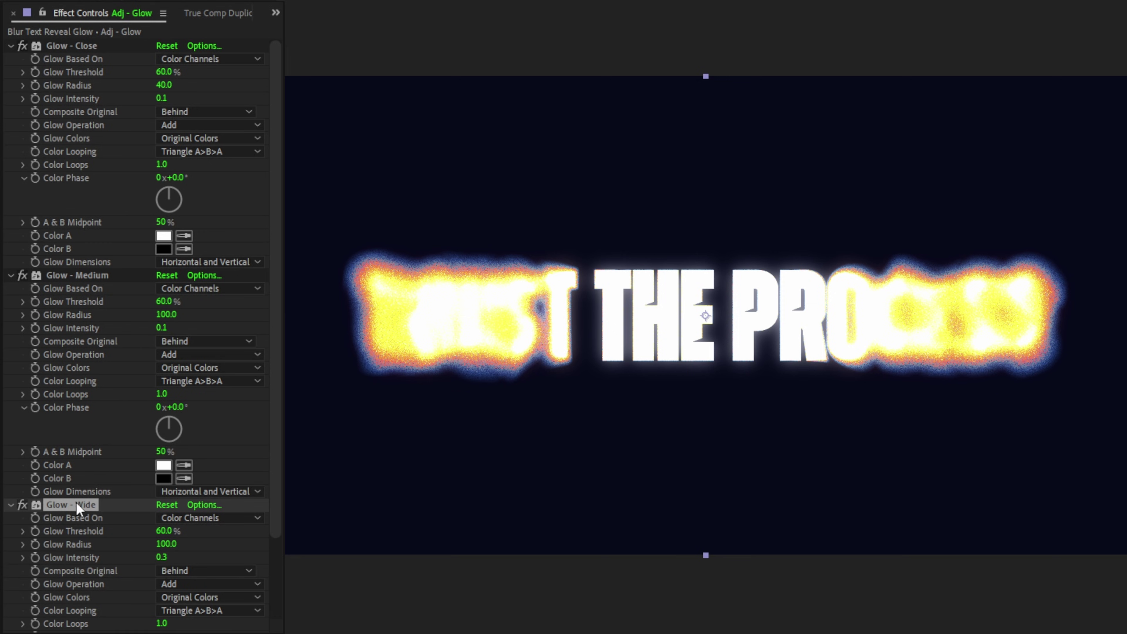
Step: Set Glow - Wide's radius to 450 and collapse all three Glow effects
click(166, 545)
text(450)
key(Return)
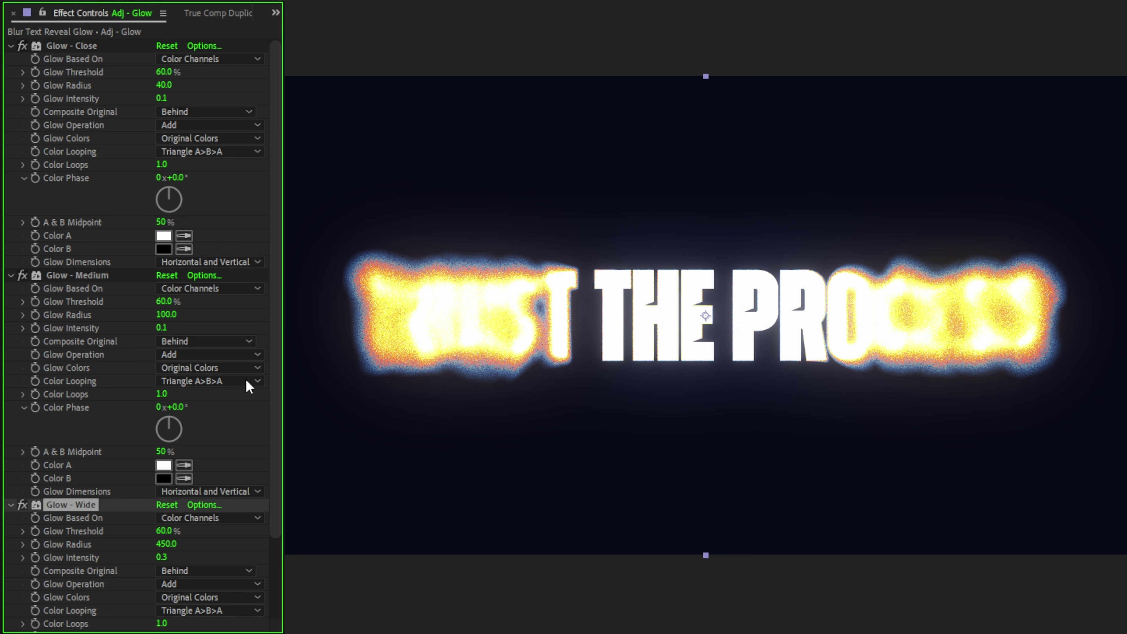
click(78, 275)
click(11, 46)
click(11, 59)
click(10, 70)
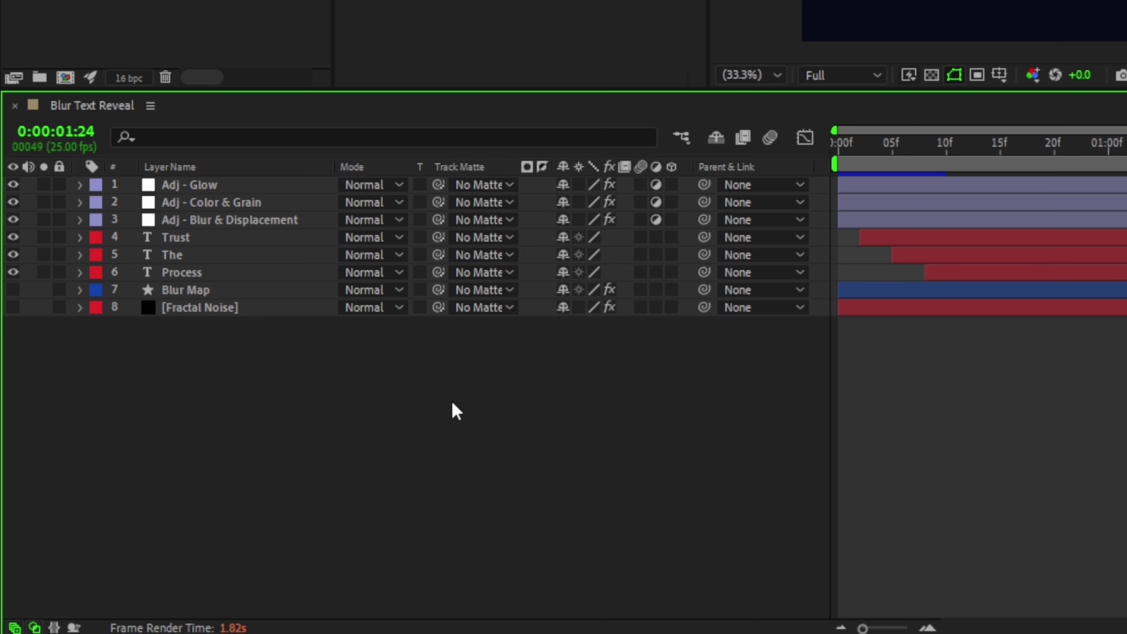
Step: Create a Speckles solid and place it below the Adj - Glow layer
right_click(451, 401)
mouse_move(536, 157)
click(817, 202)
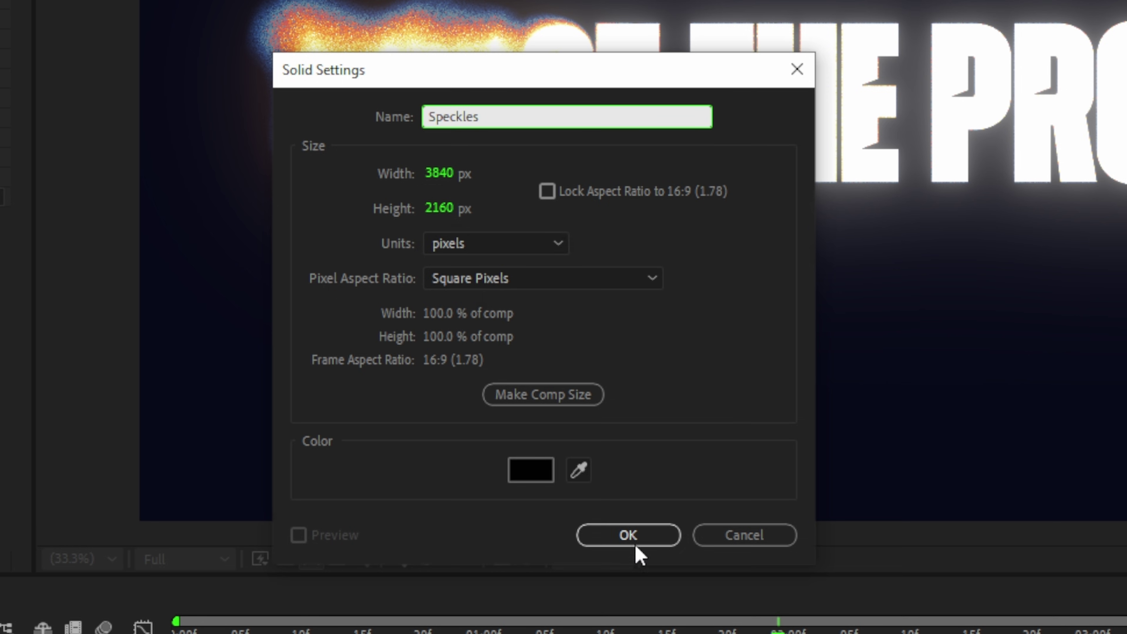
click(629, 536)
drag(189, 184, 222, 217)
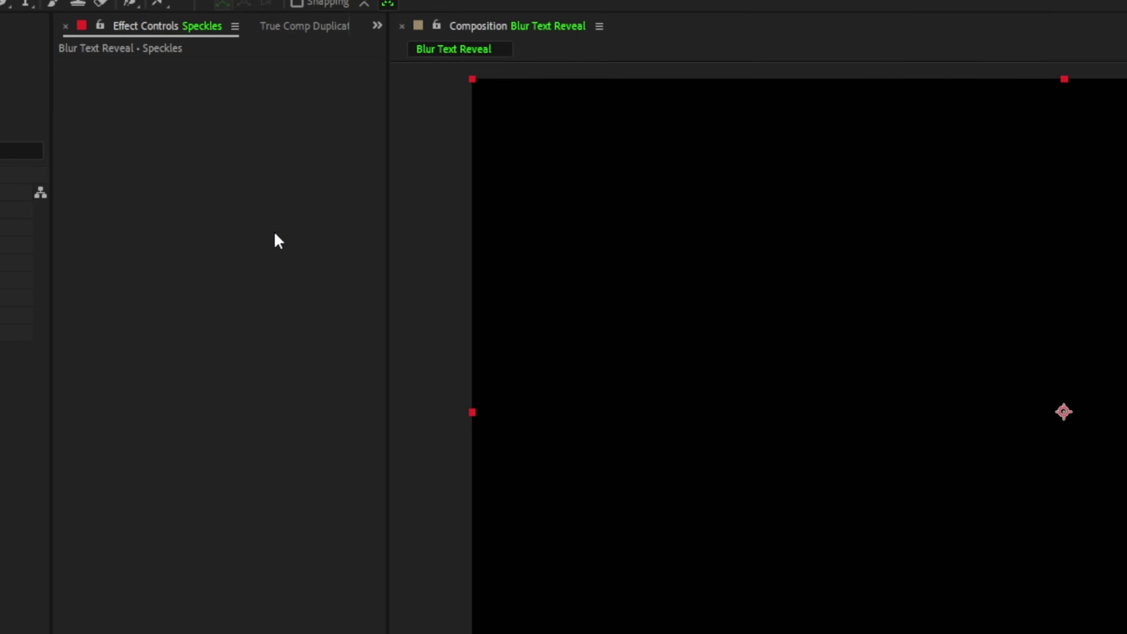
Step: Apply Fractal Noise to Speckles with contrast 3530 and brightness -1530
key(ctrl+space)
text(Fr)
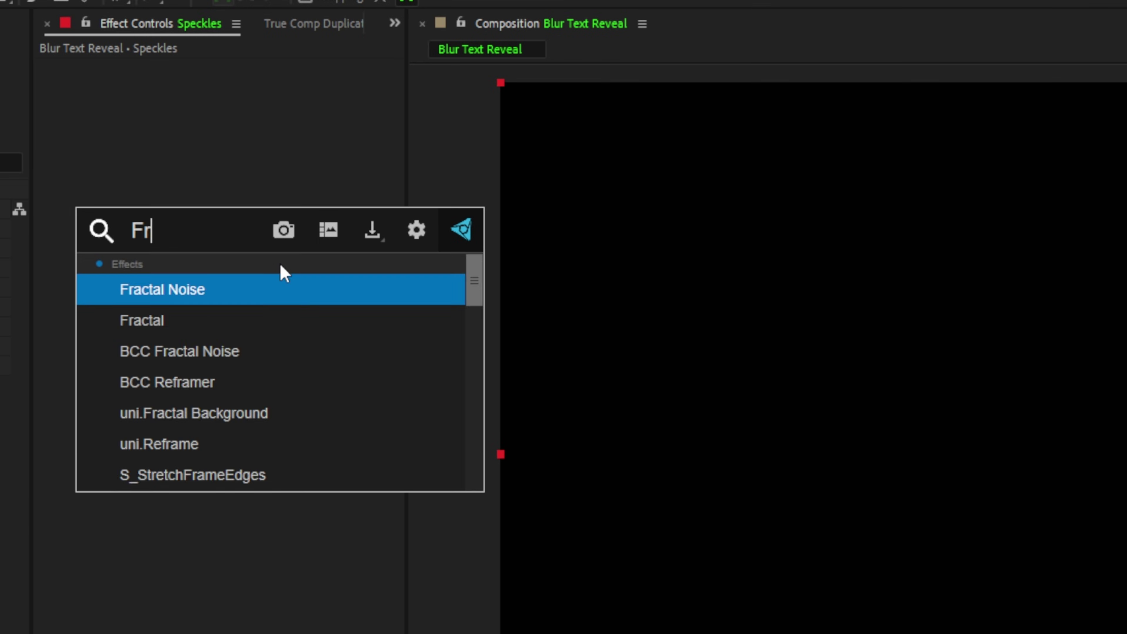
text(acta)
key(Return)
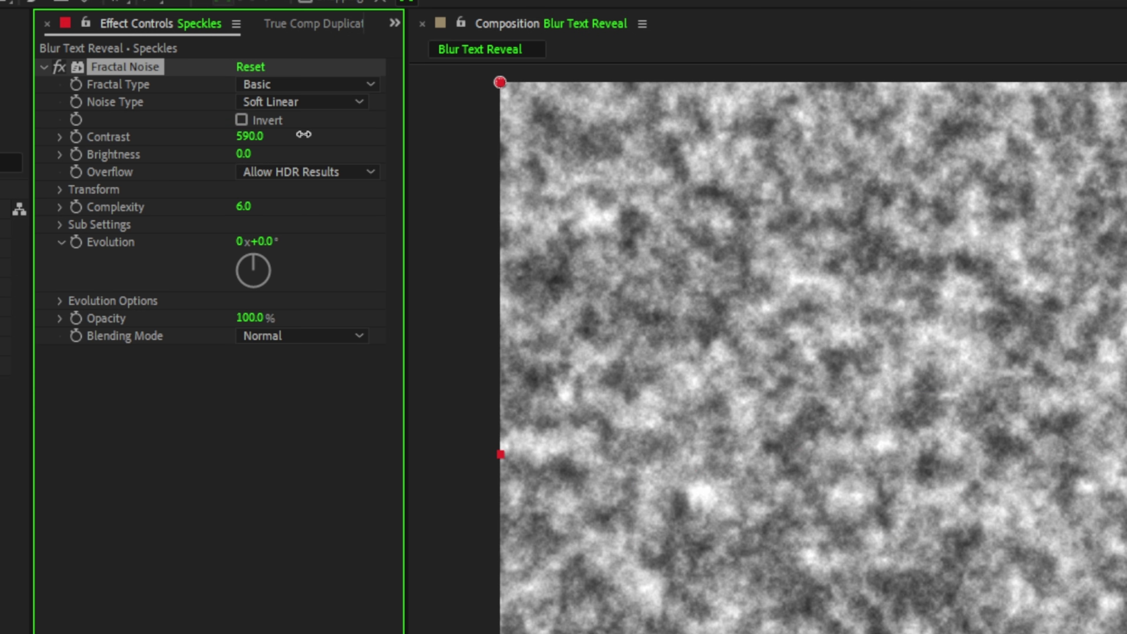
drag(304, 134, 612, 138)
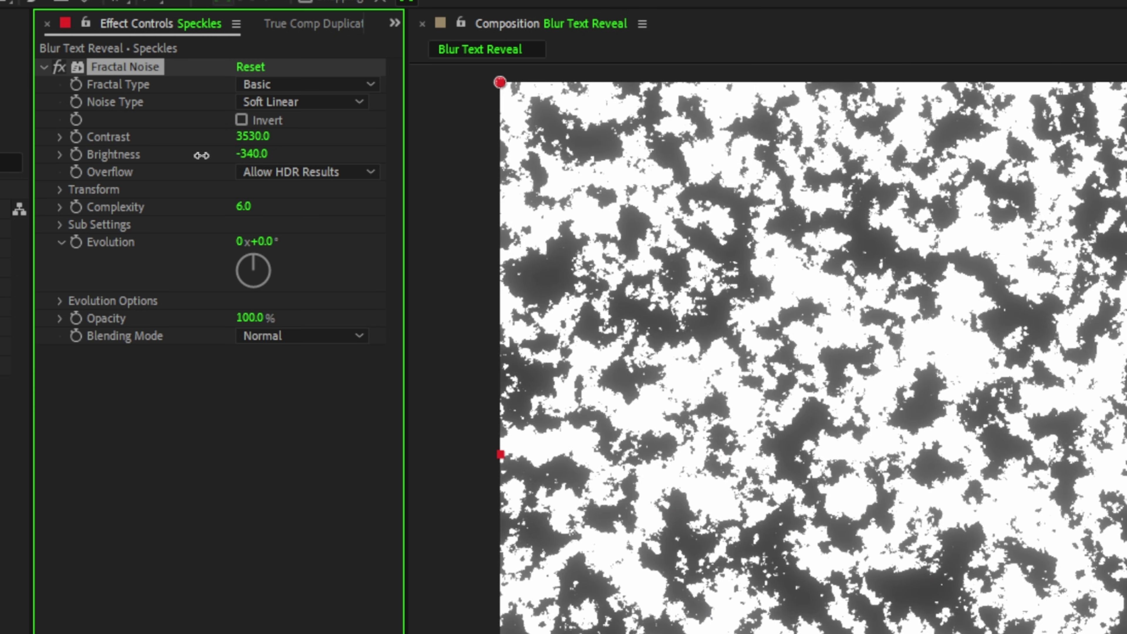
drag(201, 155, 94, 155)
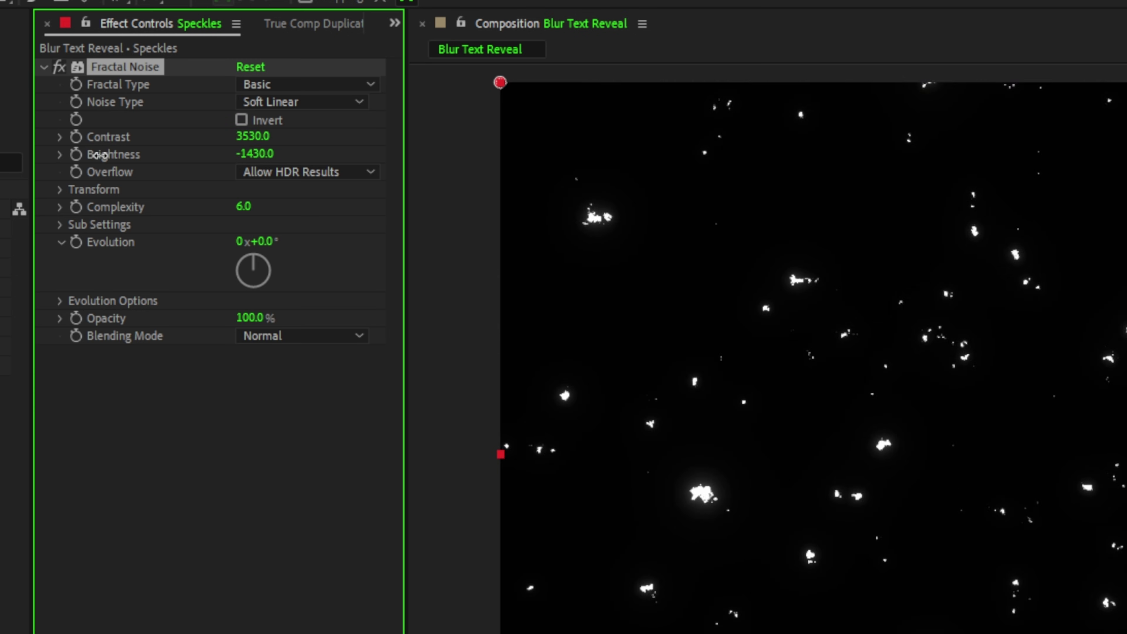
Step: Drive the speckles' Random Seed with a time*4 expression and set noise scale to 90
click(61, 301)
alt+click(93, 354)
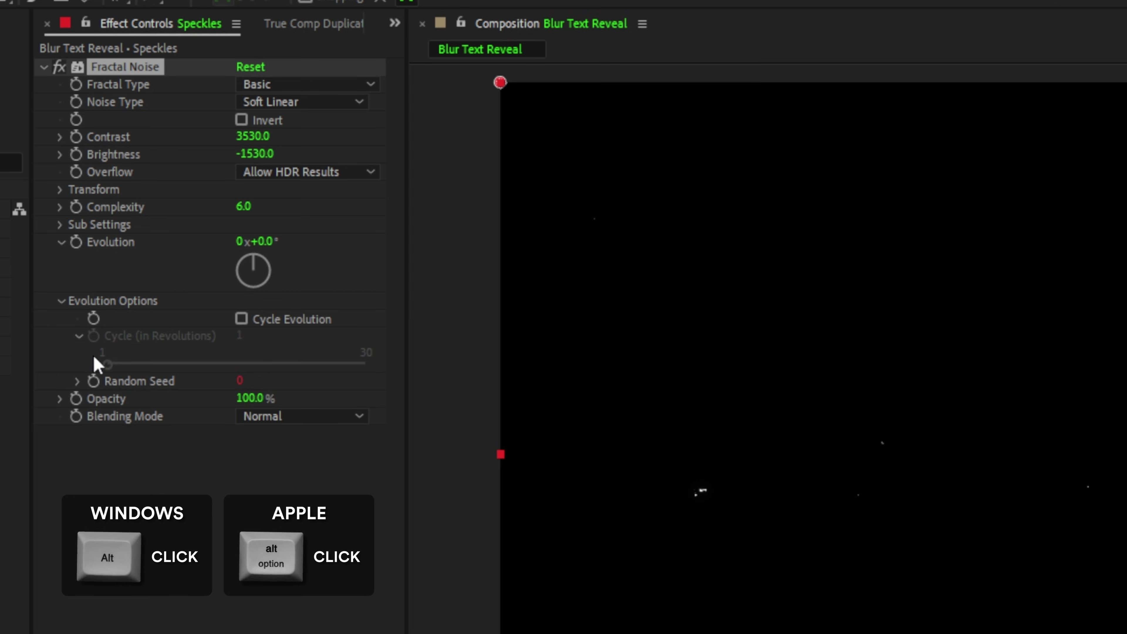
text(time*4)
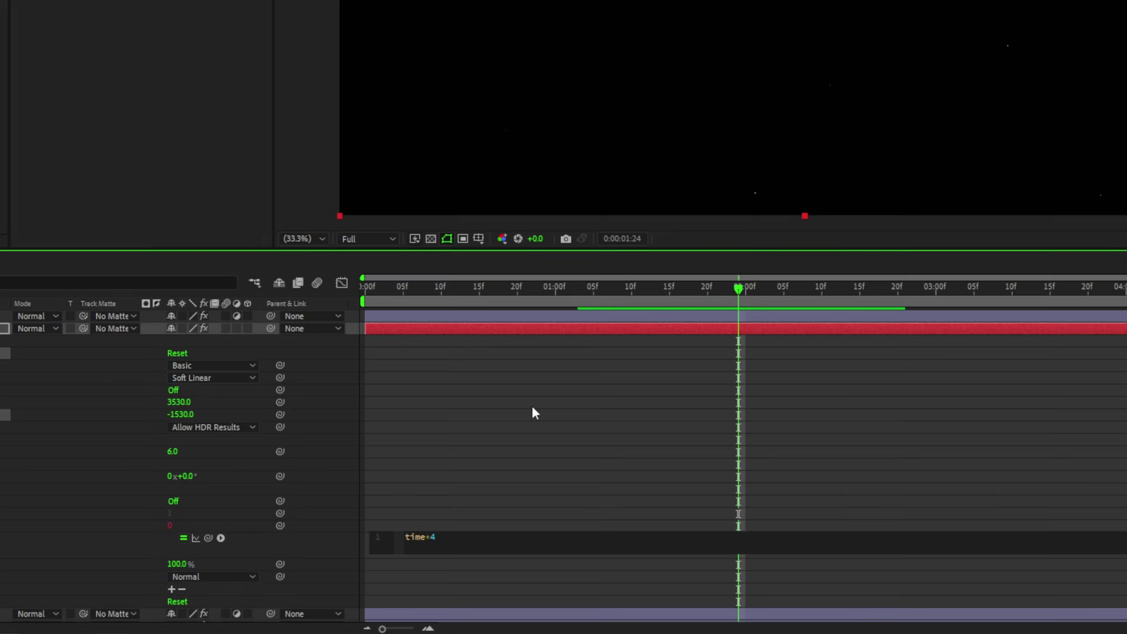
click(208, 193)
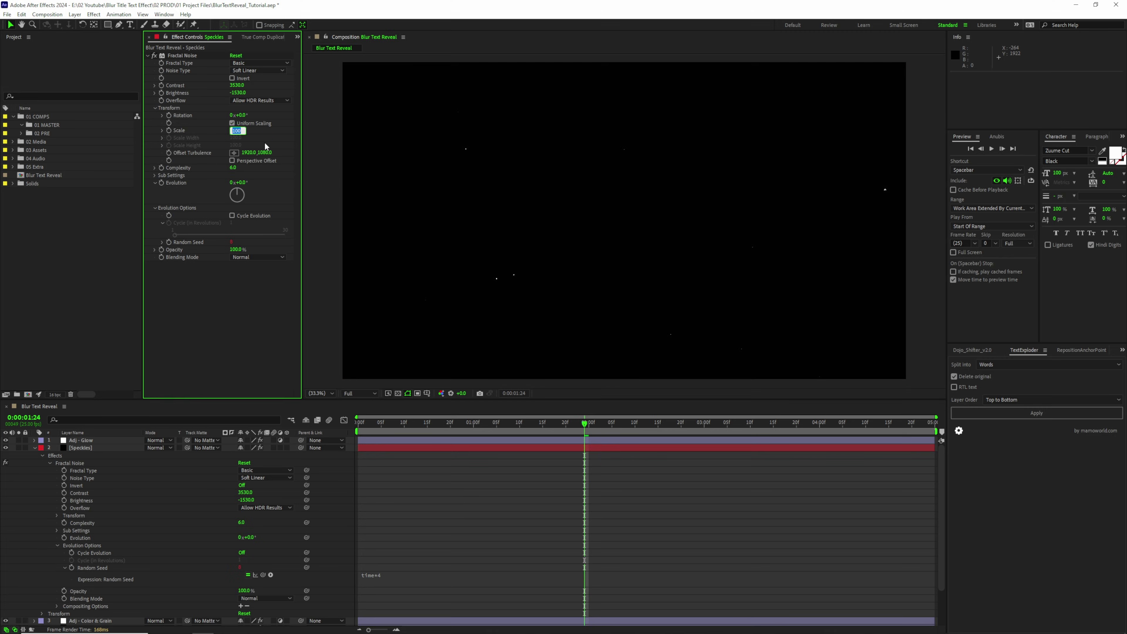
key(Return)
Step: Preview the flickering speckles, then open the Speckles layer's blend modes to choose Screen
click(537, 498)
key(space)
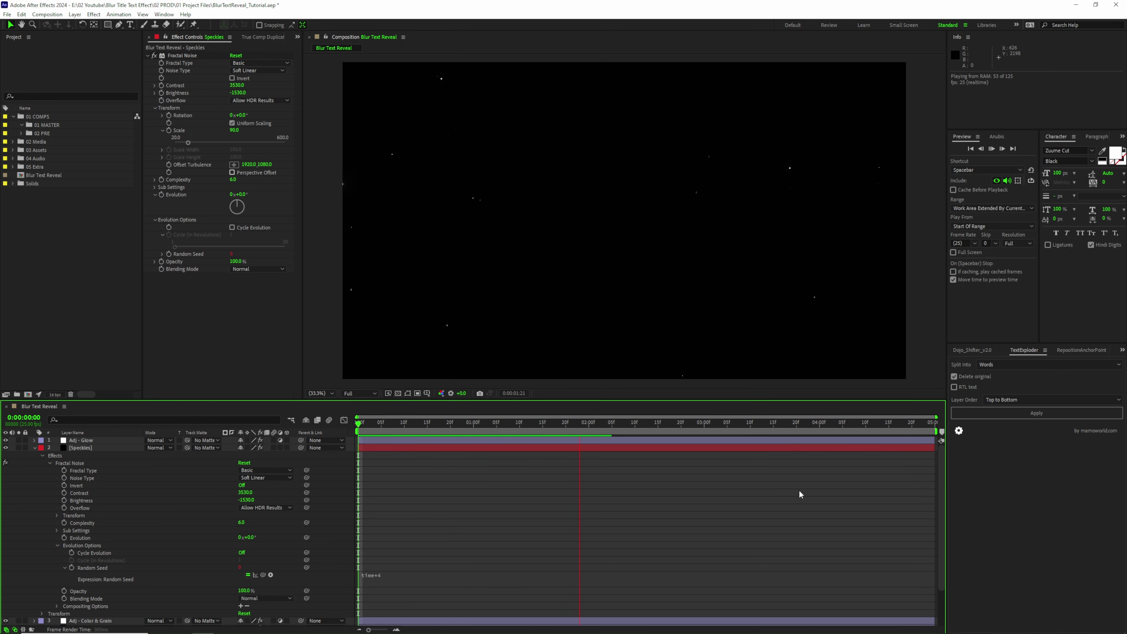
key(space)
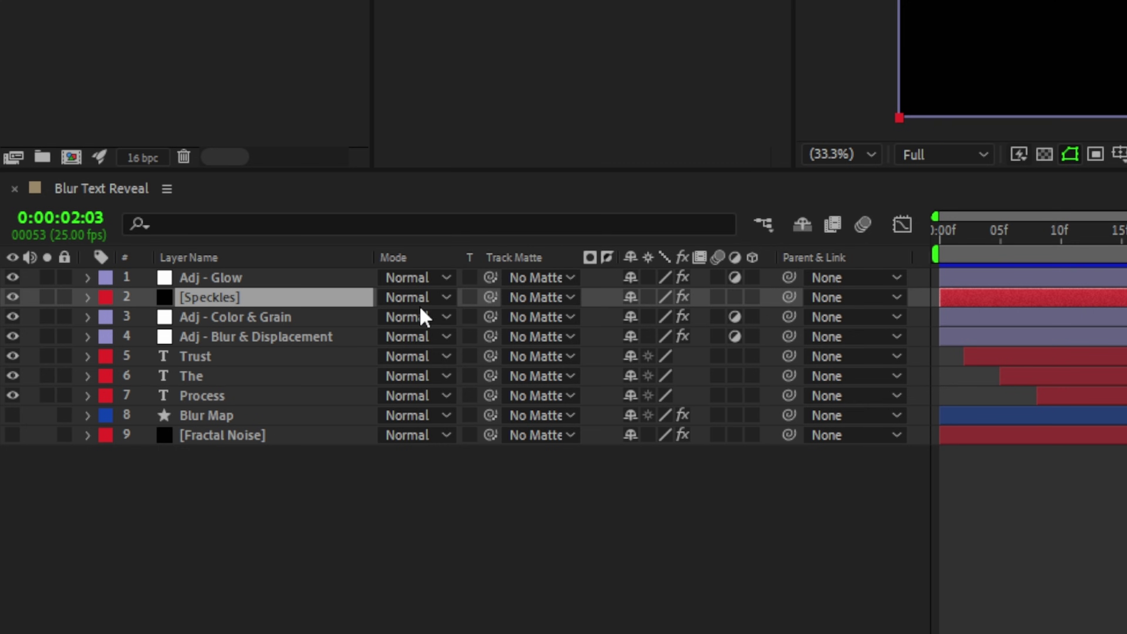
click(428, 298)
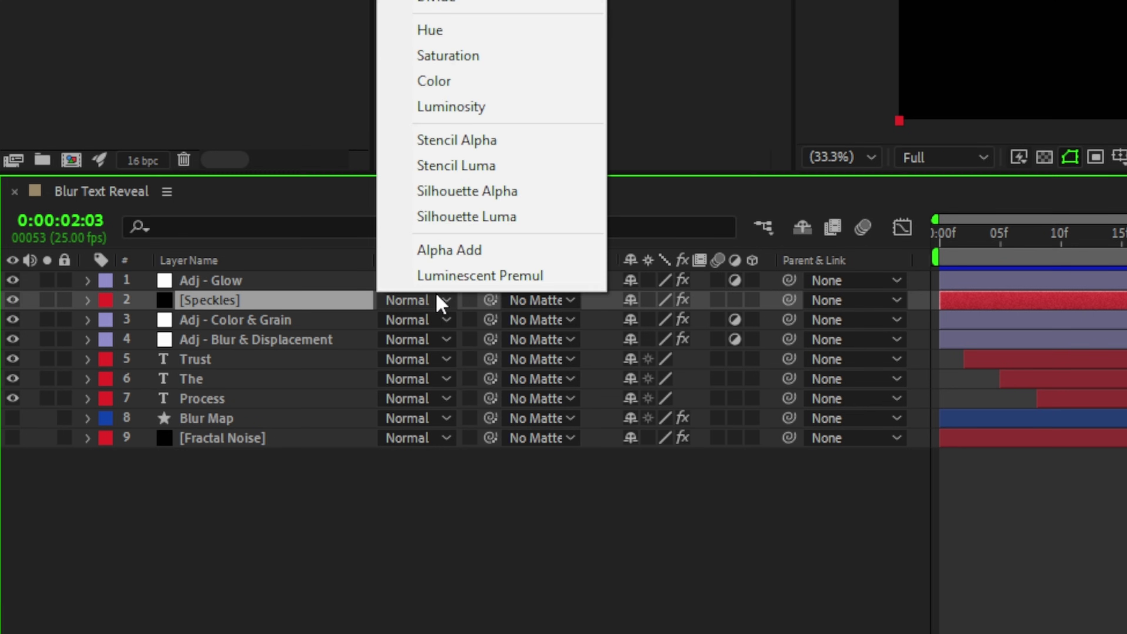
Step: Set the Speckles layer to Screen and add an adjustment layer named 'Adj - Final Stylizing'
click(511, 216)
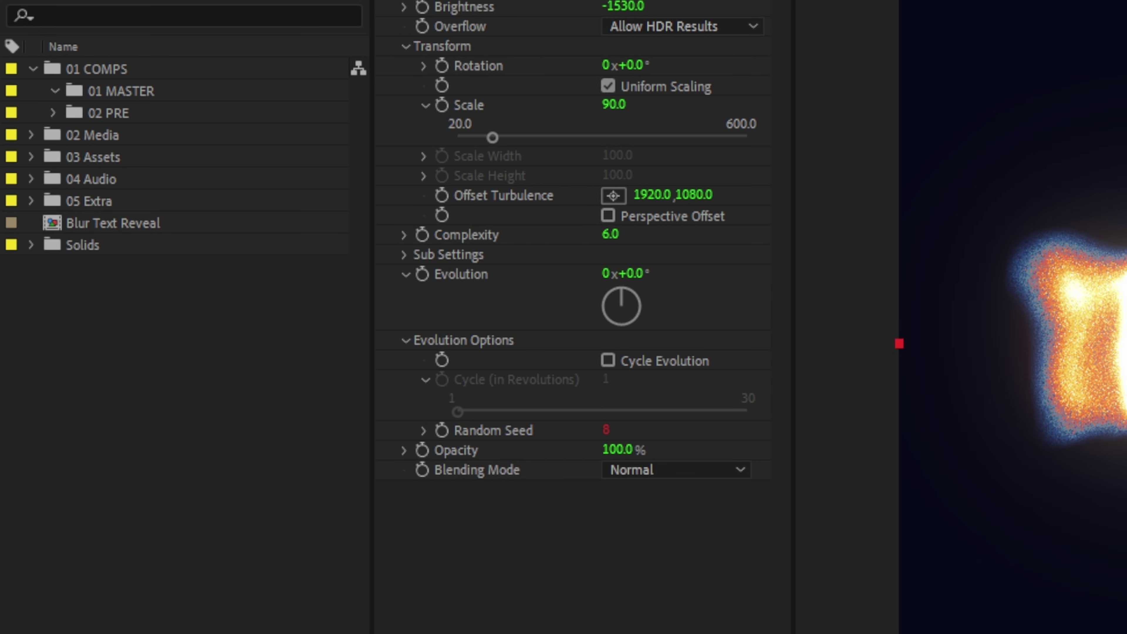
right_click(279, 523)
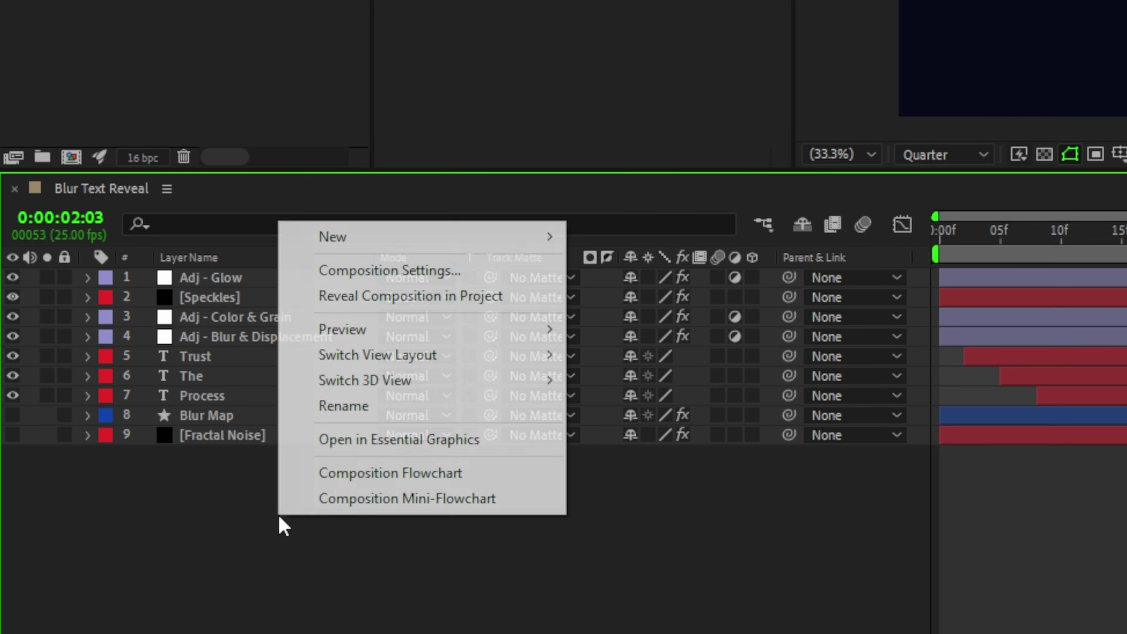
mouse_move(390, 239)
click(657, 423)
key(Return)
text(Adj)
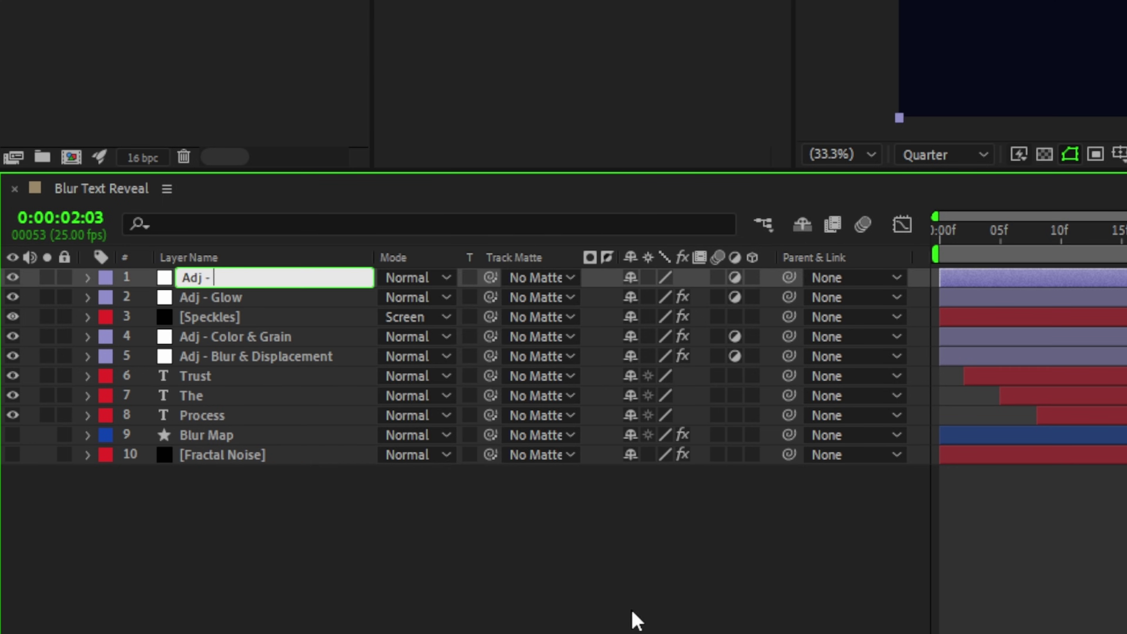
text( - Final Stylizing)
key(Return)
Step: Apply Transform to the adjustment layer, keyframe its Scale at 101, and preview the scale-in
key(ctrl+space)
text(tr)
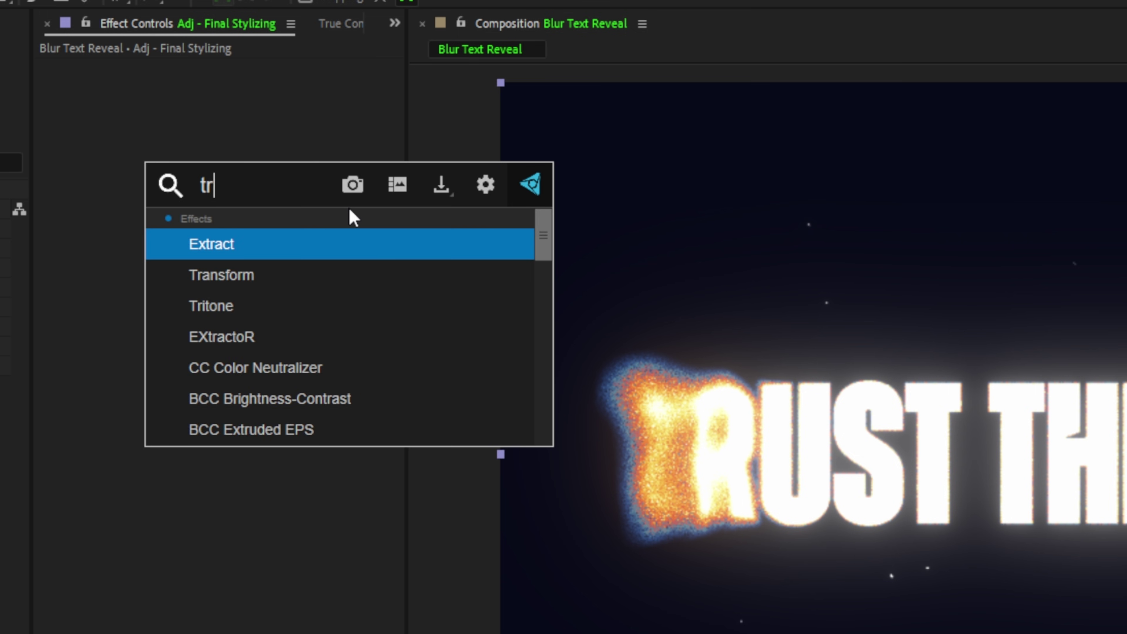
key(Down)
key(Return)
click(253, 135)
text(101)
key(Return)
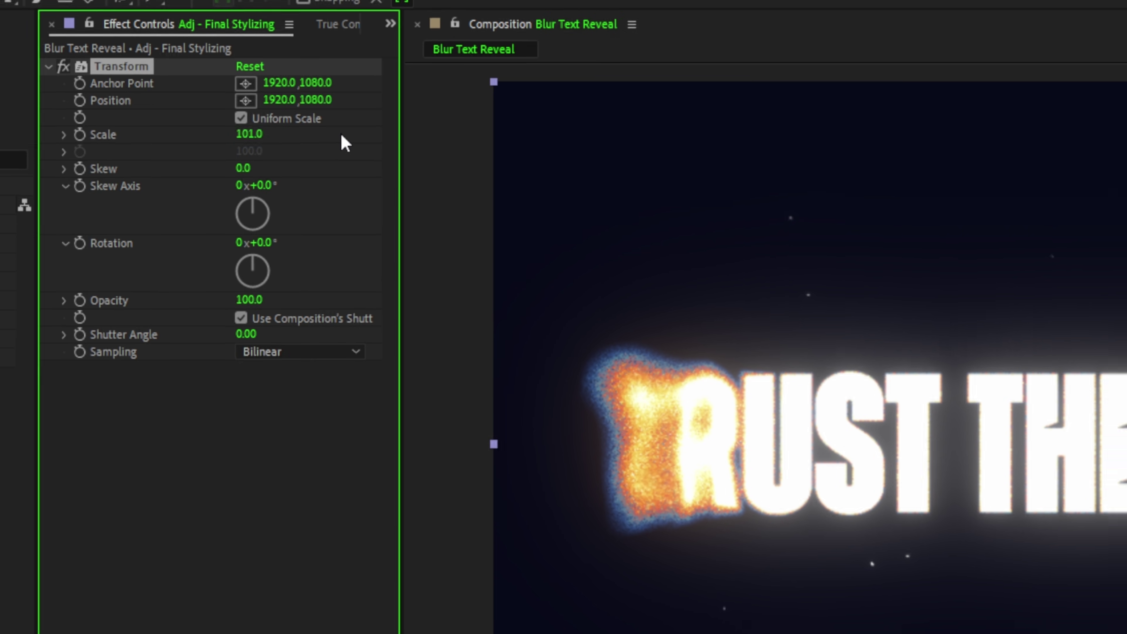
key(Home)
click(162, 88)
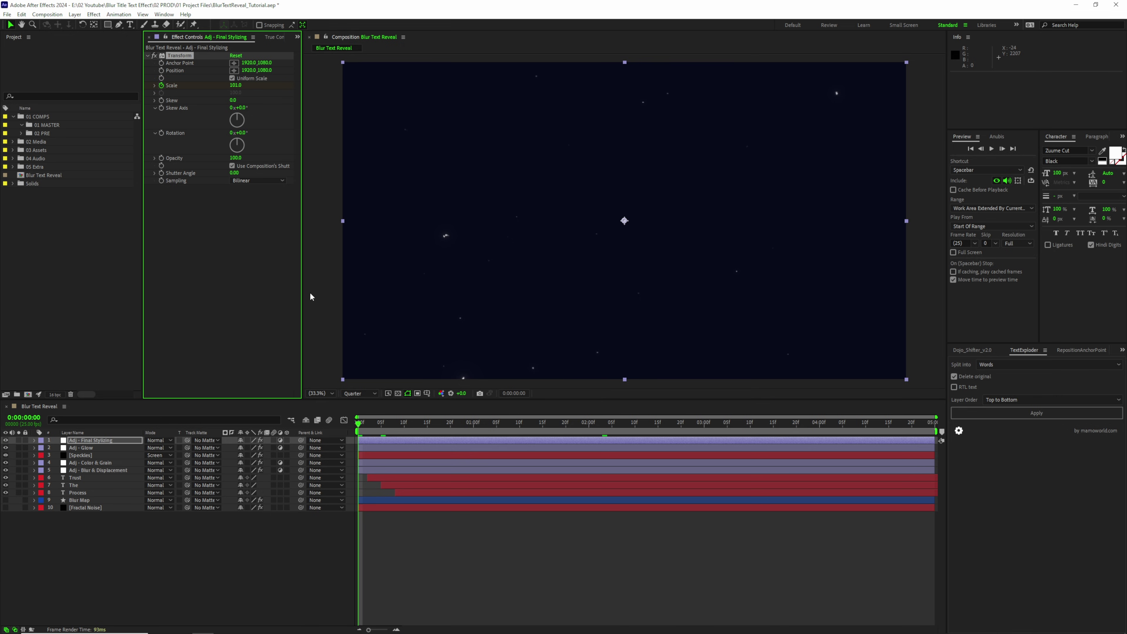
key(u)
key(space)
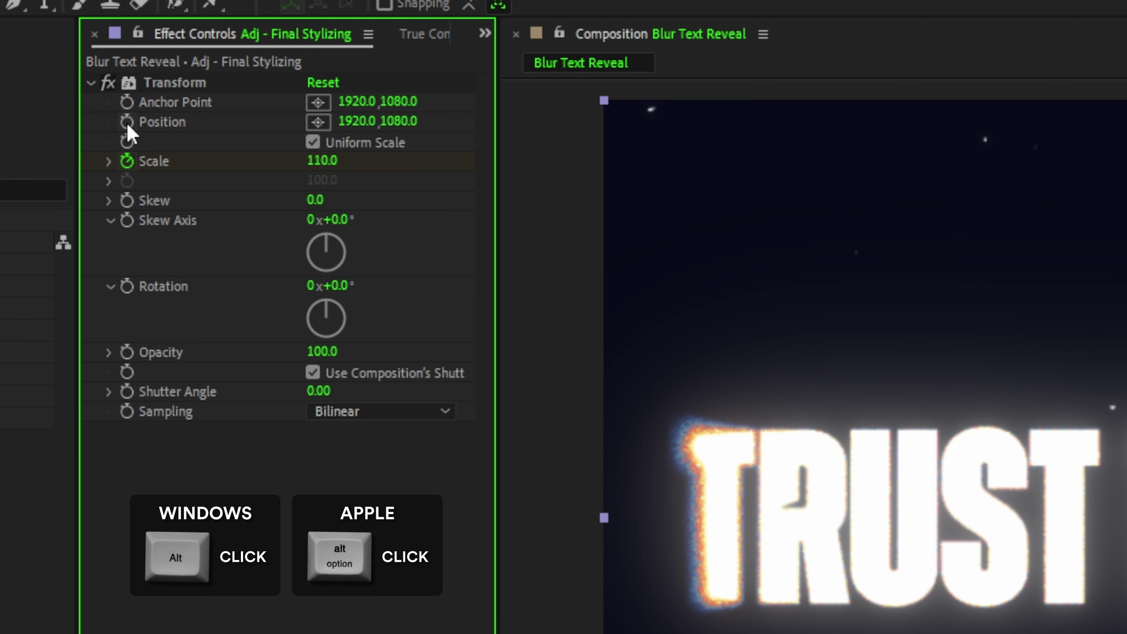
Step: Give the Transform Position a posterizeTime(5); wiggle(200,3) expression and preview the jittering title
alt+click(126, 122)
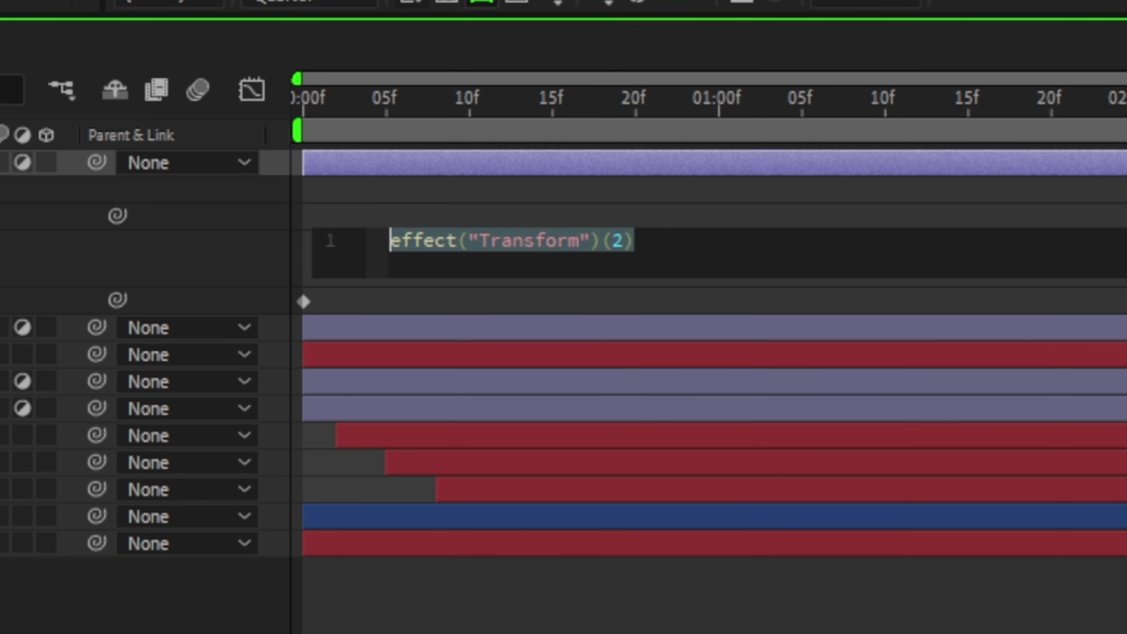
text(posteri)
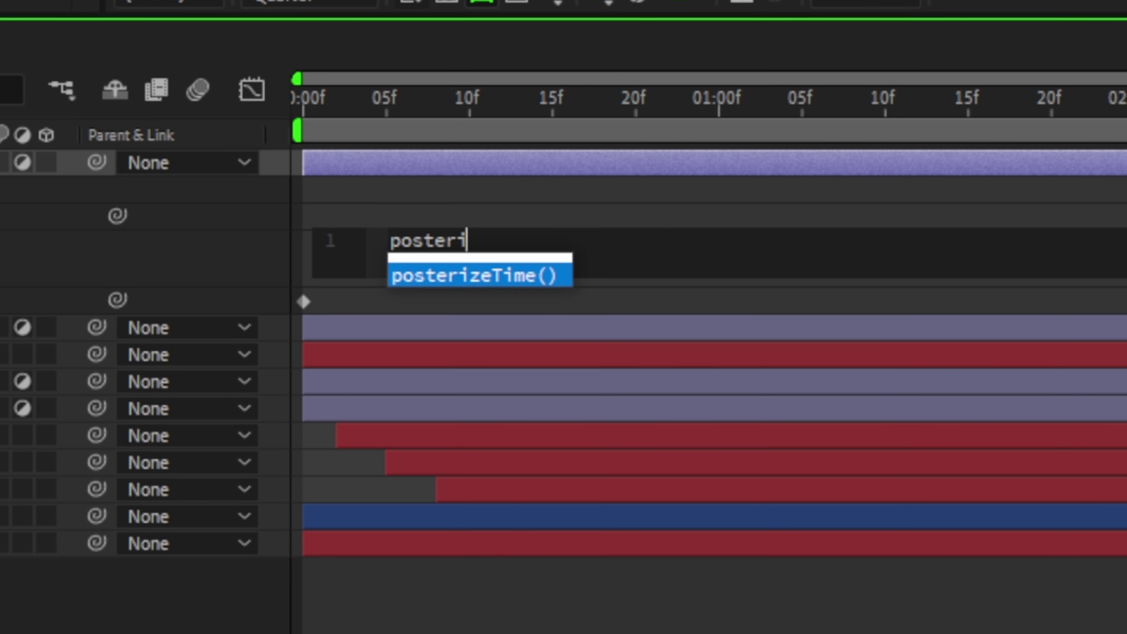
key(Return)
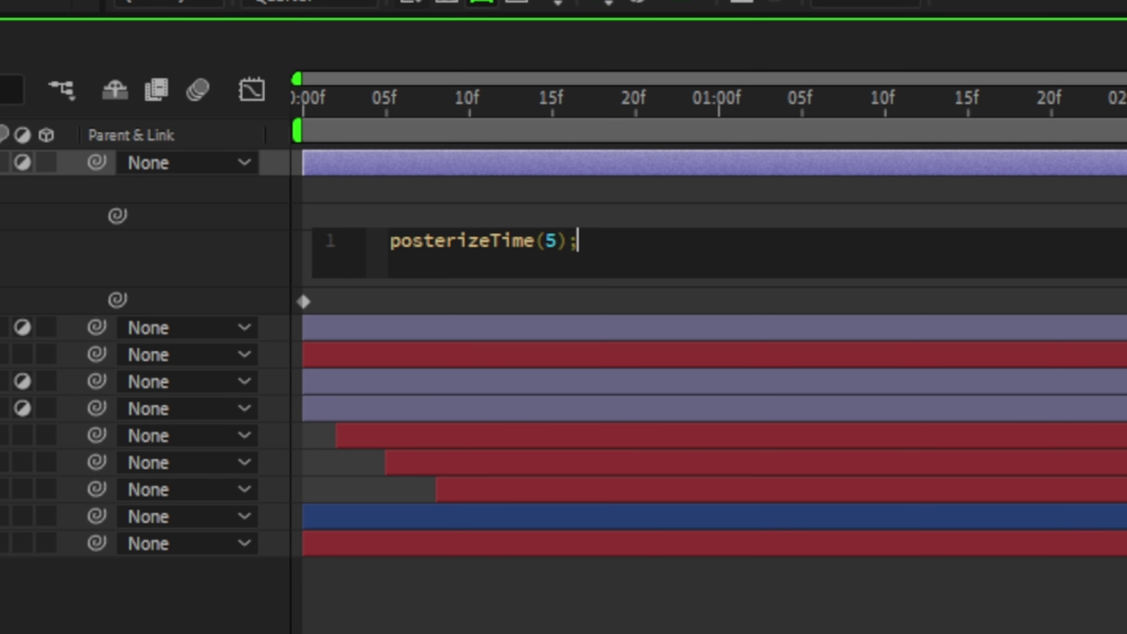
text(wiggle)
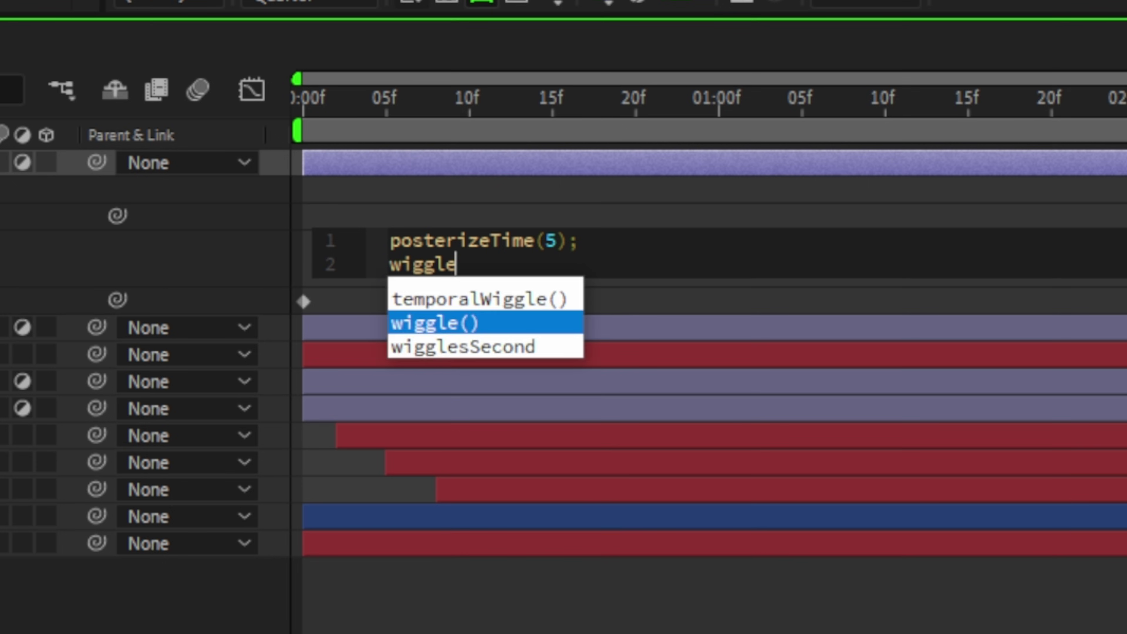
key(Return)
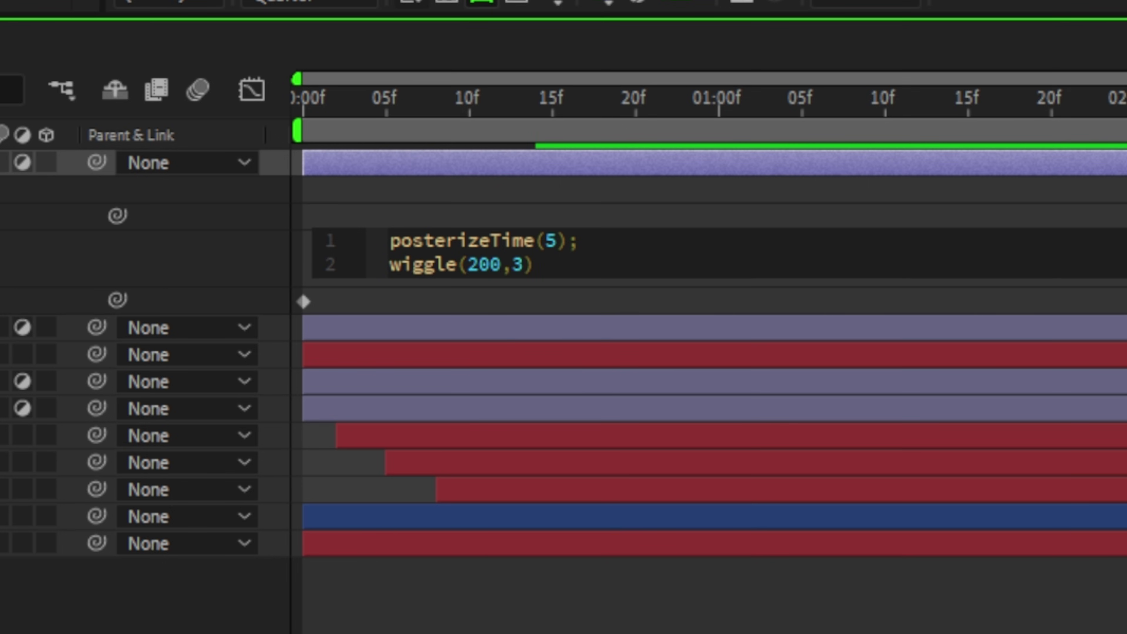
click(671, 615)
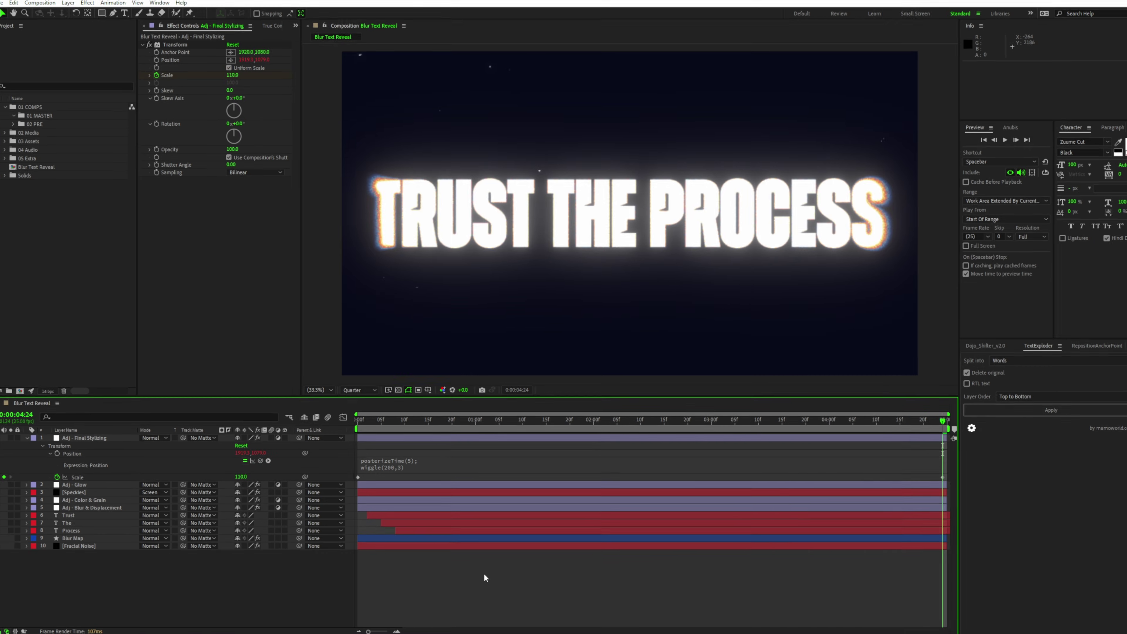
key(space)
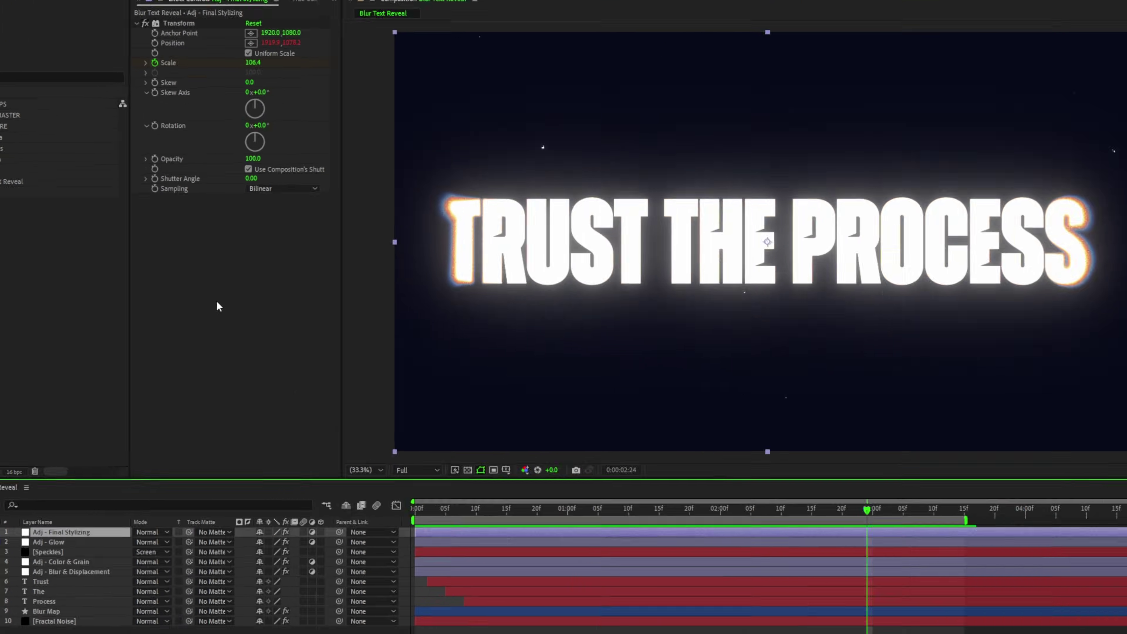
Step: Apply Posterize Time to Adj - Final Stylizing and start entering 25/3 as its frame rate
key(ctrl+space)
text(poster)
key(Return)
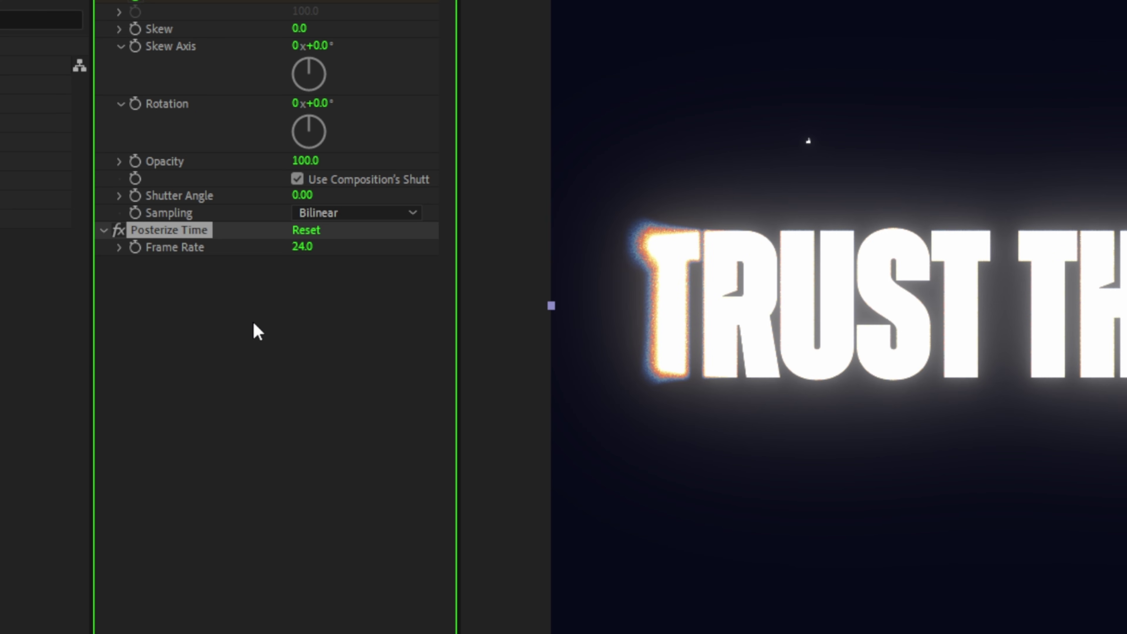
text(25/)
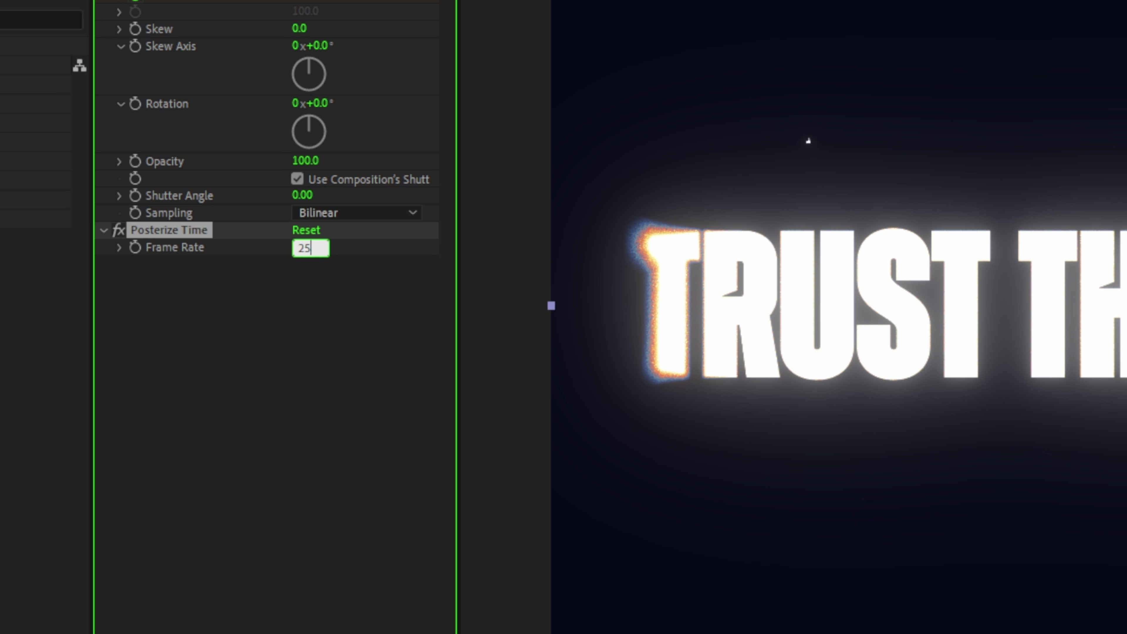